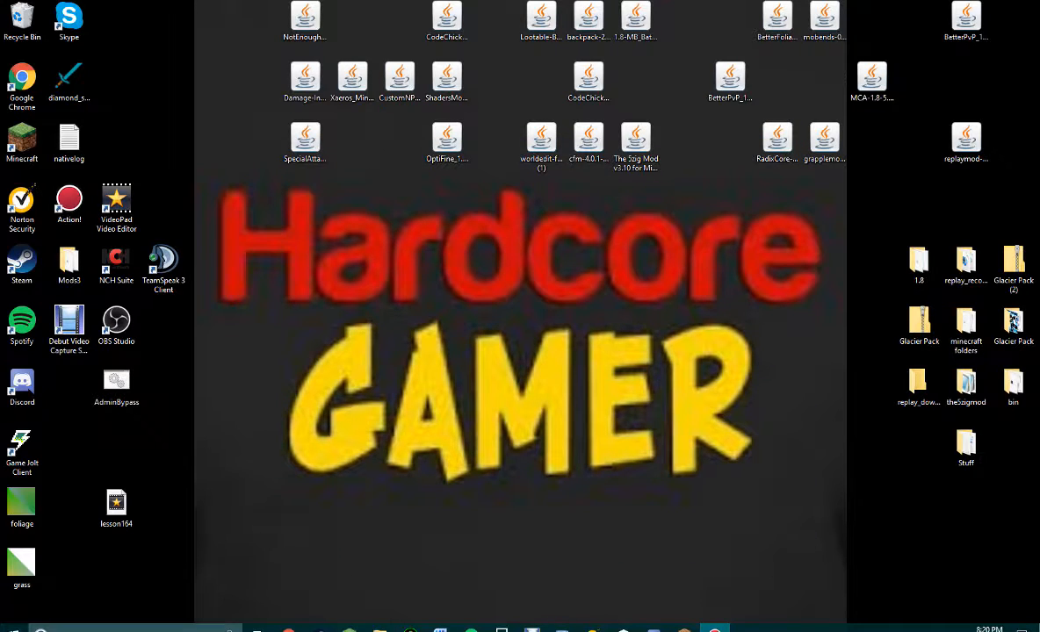
{"action": "key", "text": "super+r"}
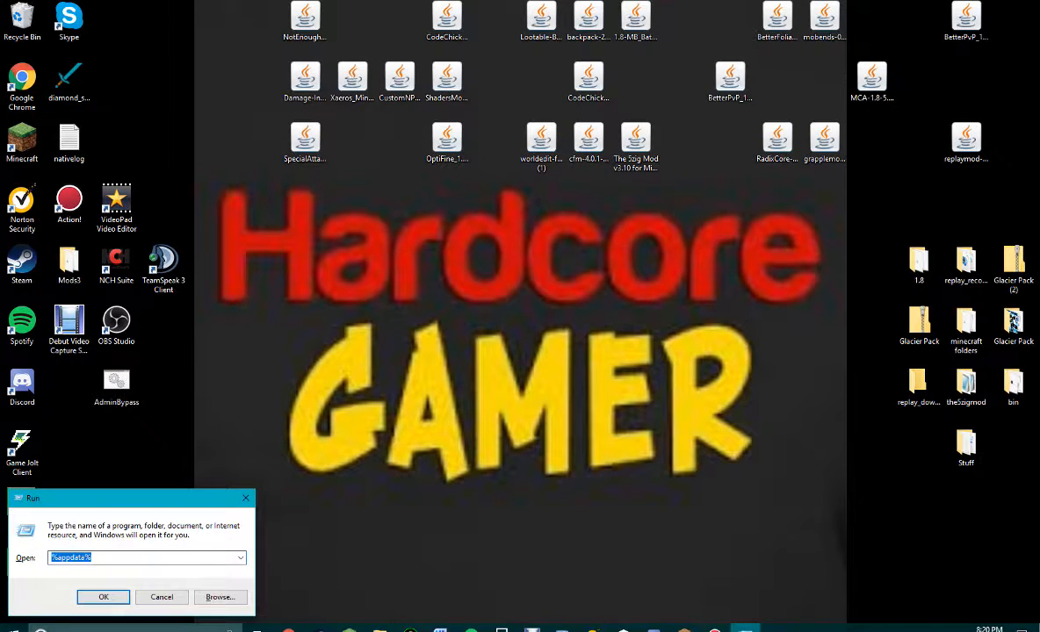
{"action": "key", "text": "BackSpace"}
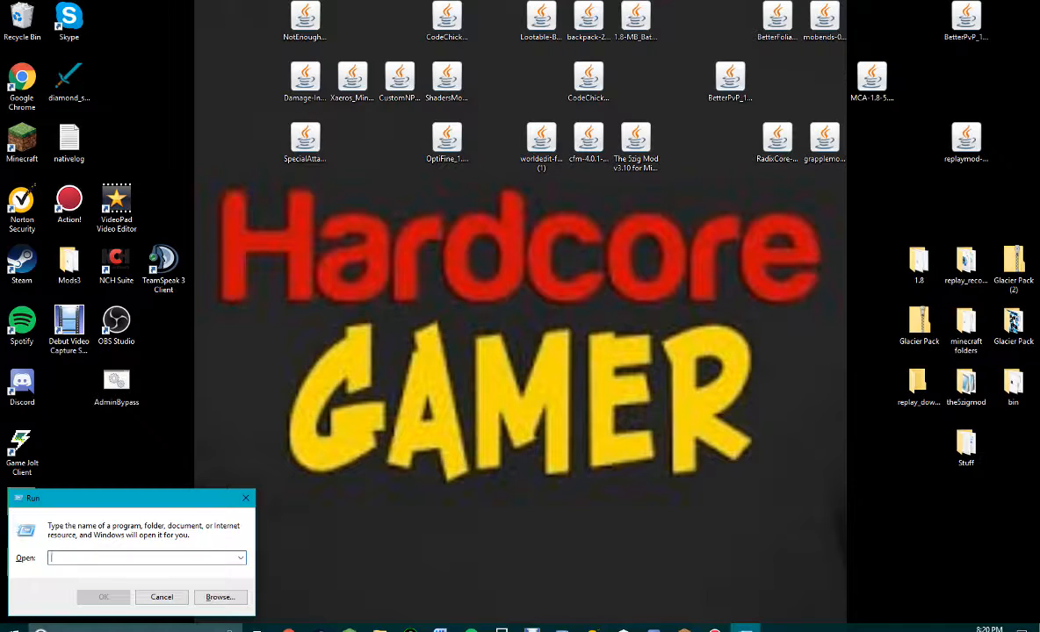
{"action": "key", "text": "Escape"}
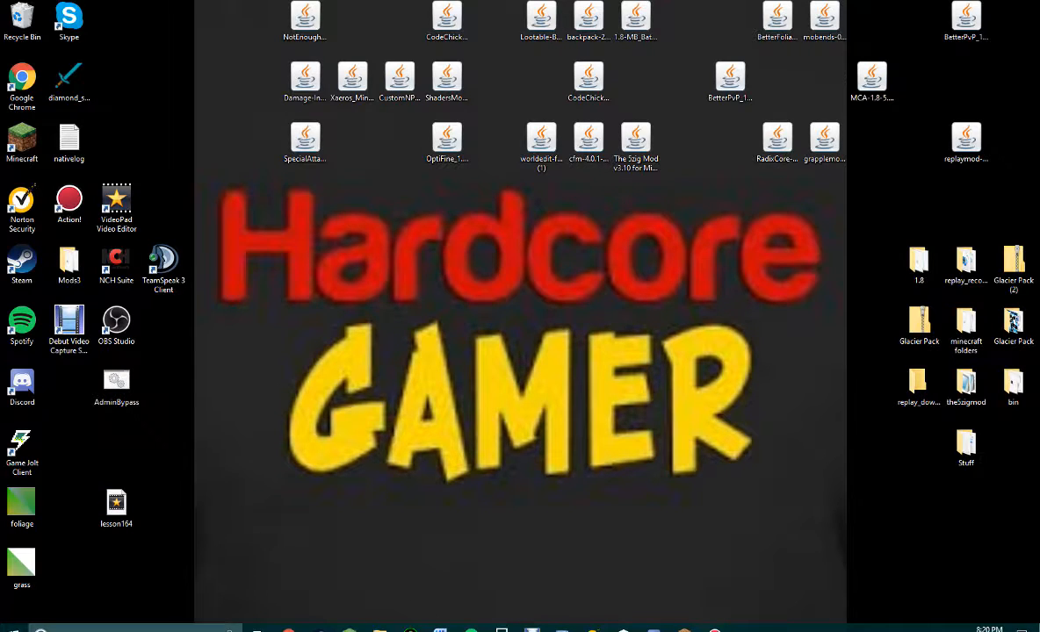
Step: Run %appdata% to reach the Roaming folder and open the resourcepacks folder inside .minecraft
{"action": "key", "text": "super+r"}
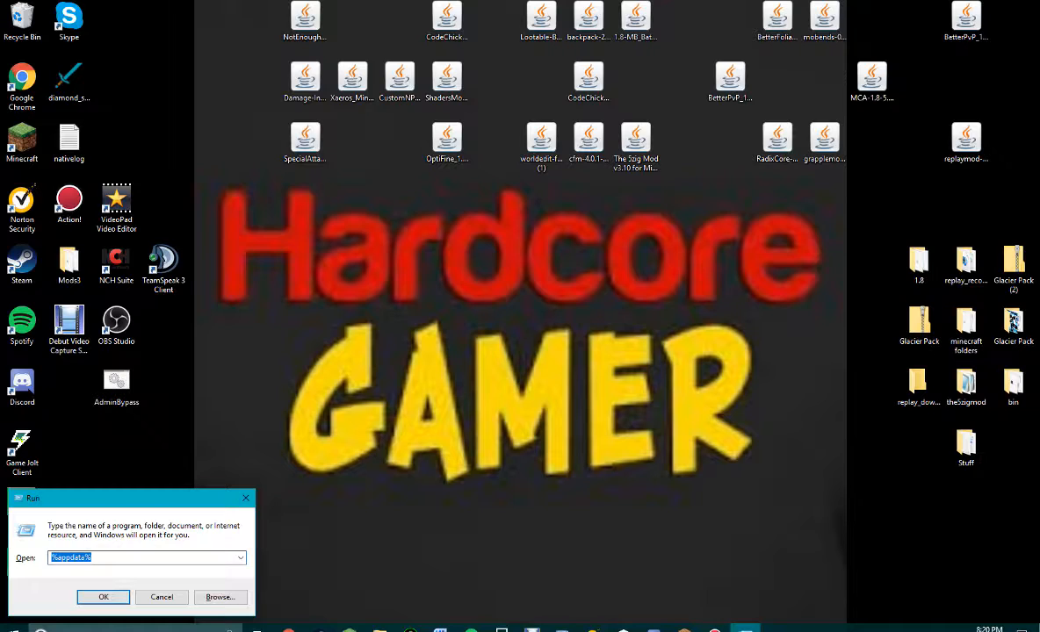
{"action": "key", "text": "BackSpace"}
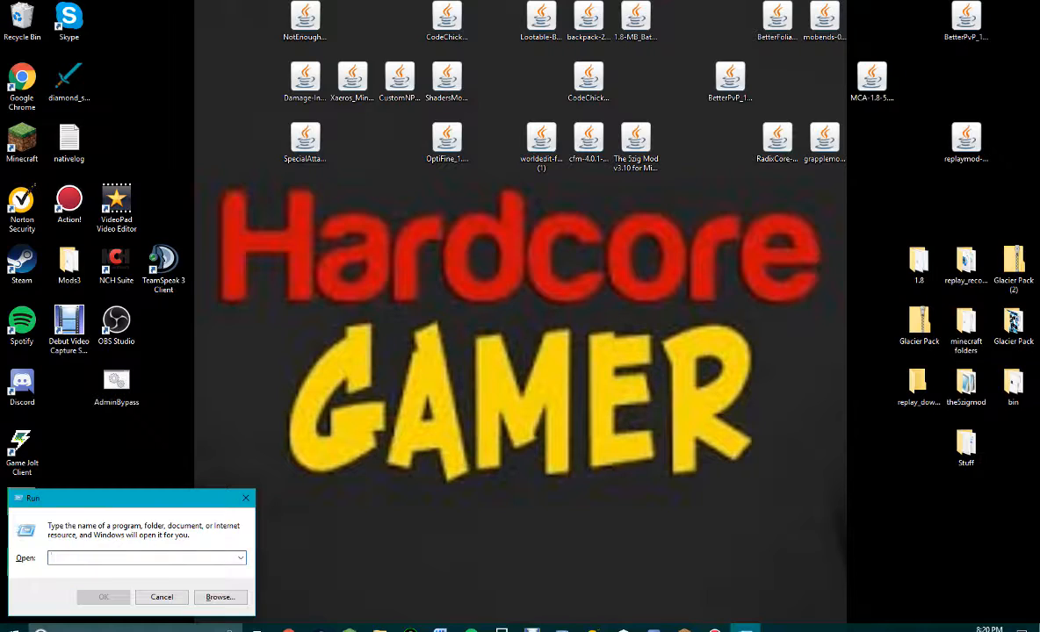
{"action": "type", "text": "%app"}
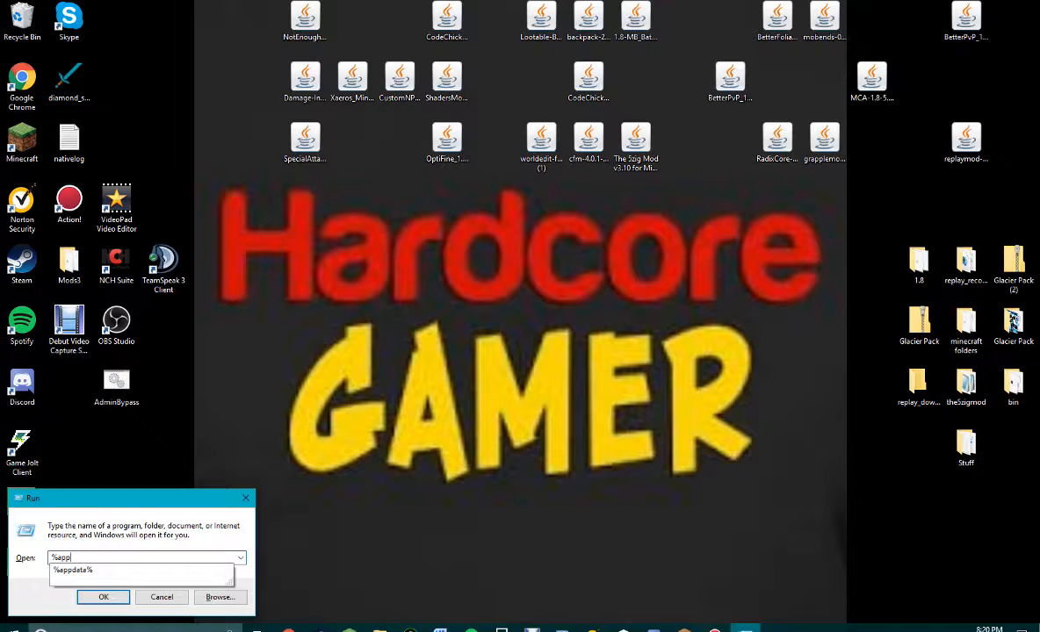
{"action": "type", "text": "data%"}
{"action": "key", "text": "Return"}
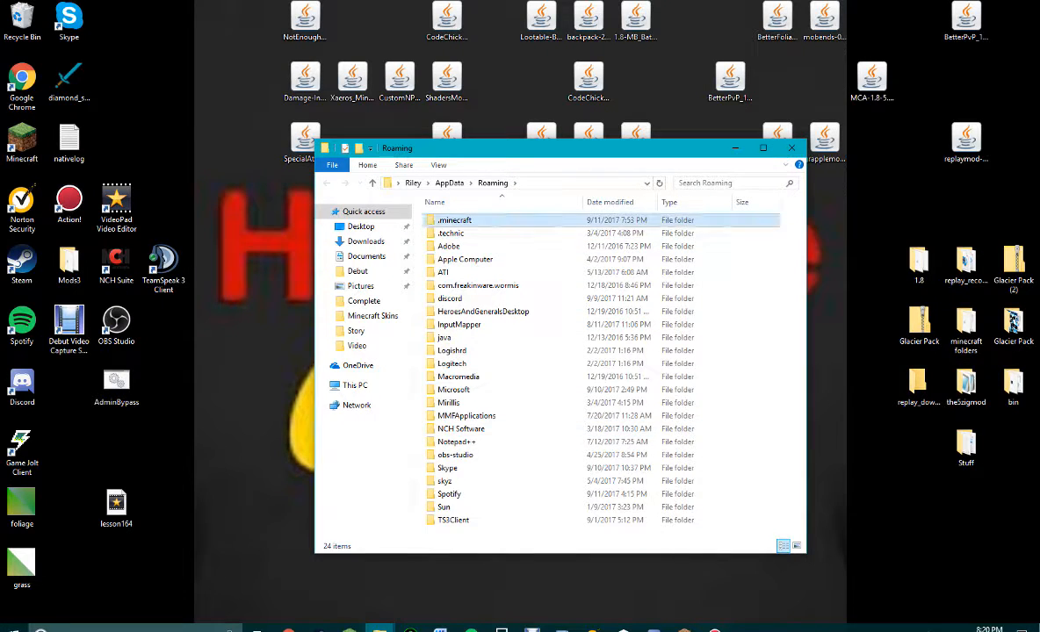
{"action": "double_click", "coordinate": [455, 220]}
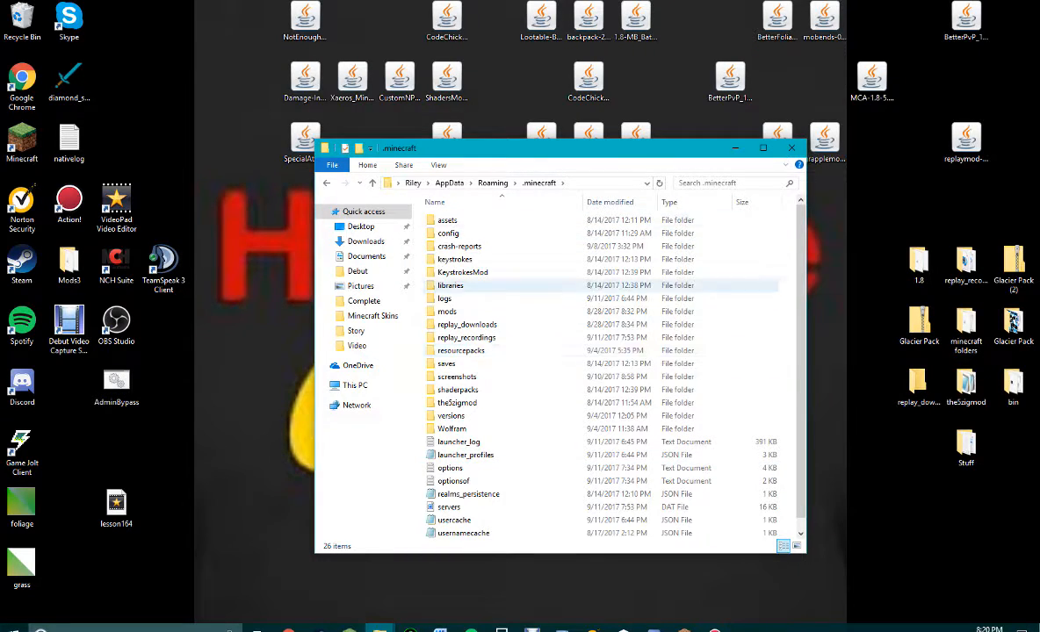
{"action": "double_click", "coordinate": [461, 350]}
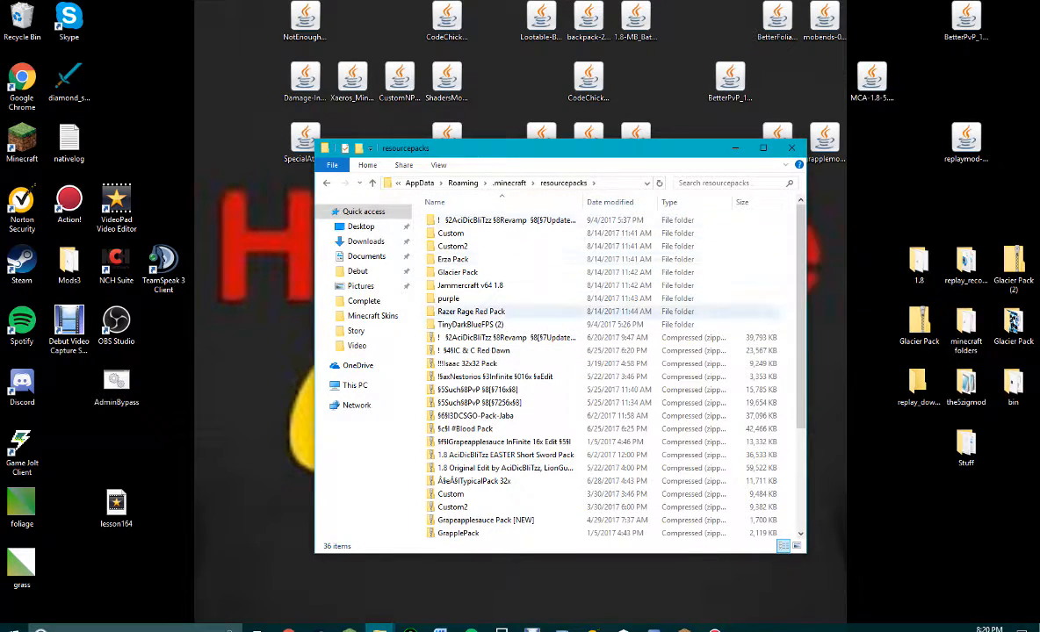
Step: Open the unzipped Glacier Pack folder and go through assets and minecraft to its textures folder
{"action": "scroll", "coordinate": [562, 369], "scroll_direction": "down", "scroll_amount": 6}
{"action": "scroll", "coordinate": [562, 369], "scroll_direction": "up", "scroll_amount": 6}
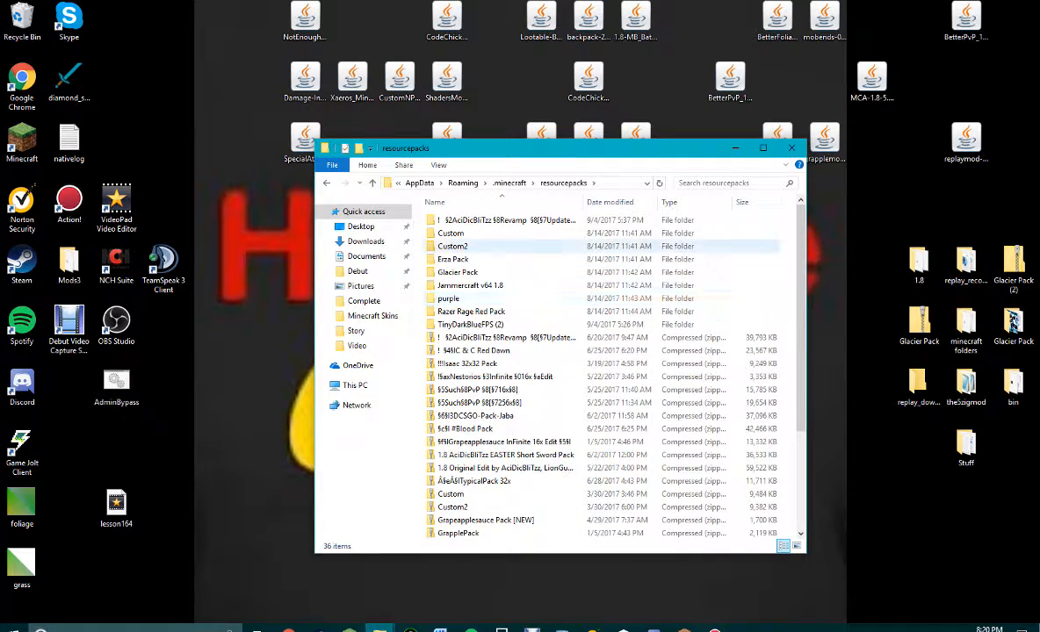
{"action": "left_click_drag", "start_coordinate": [492, 148], "coordinate": [314, 116]}
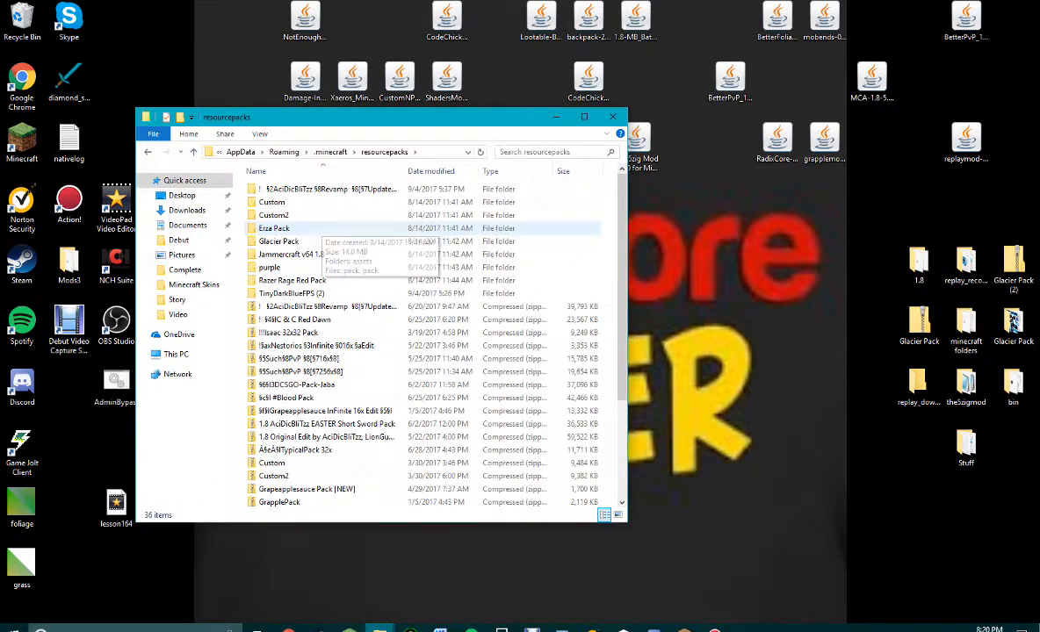
{"action": "double_click", "coordinate": [279, 241]}
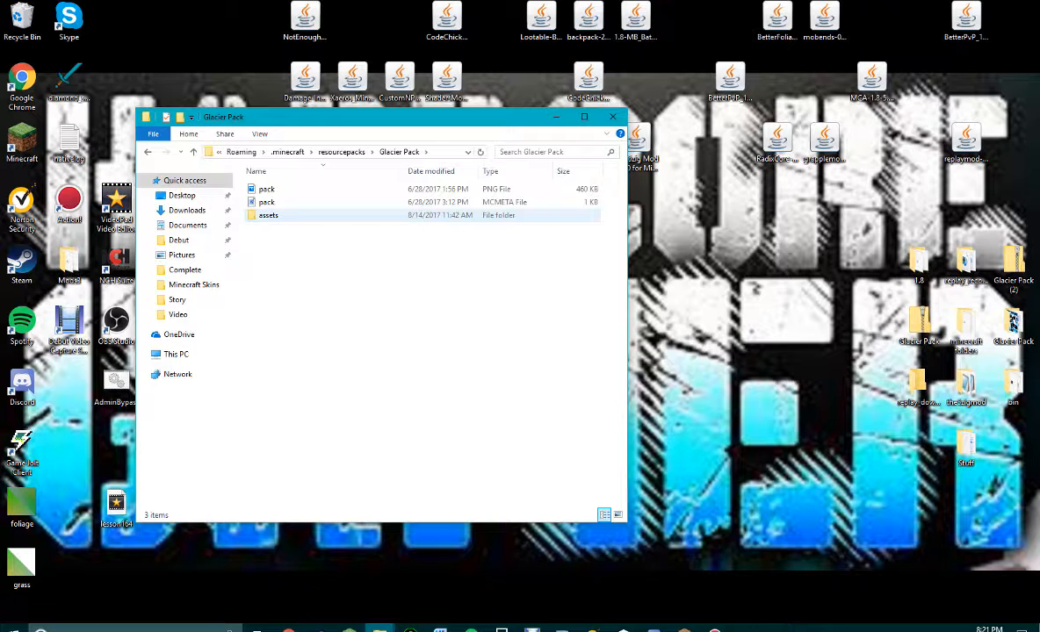
{"action": "key", "text": "BackSpace"}
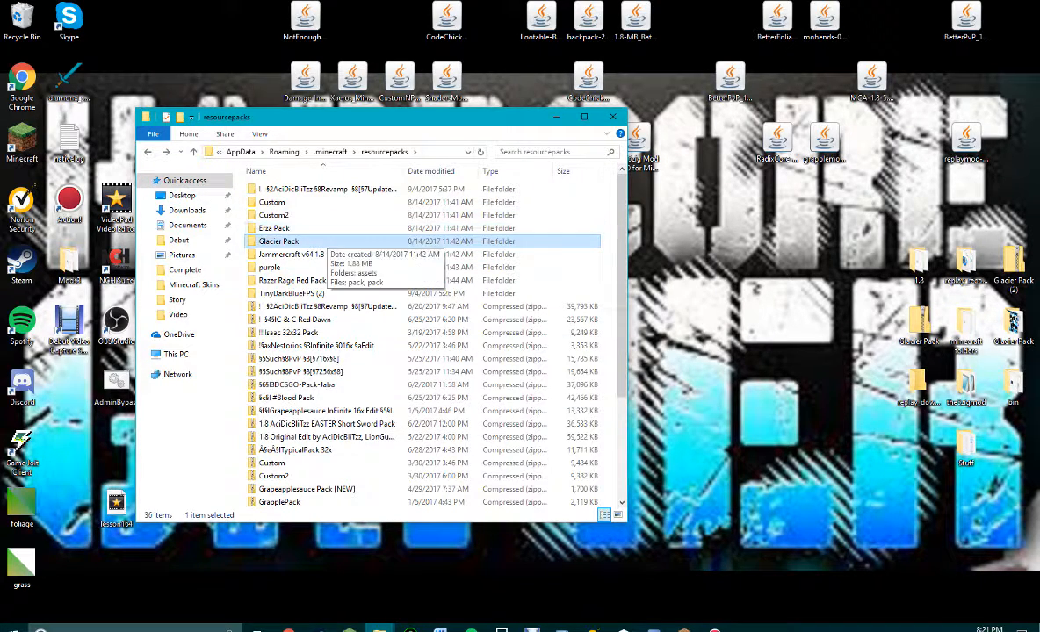
{"action": "double_click", "coordinate": [279, 240]}
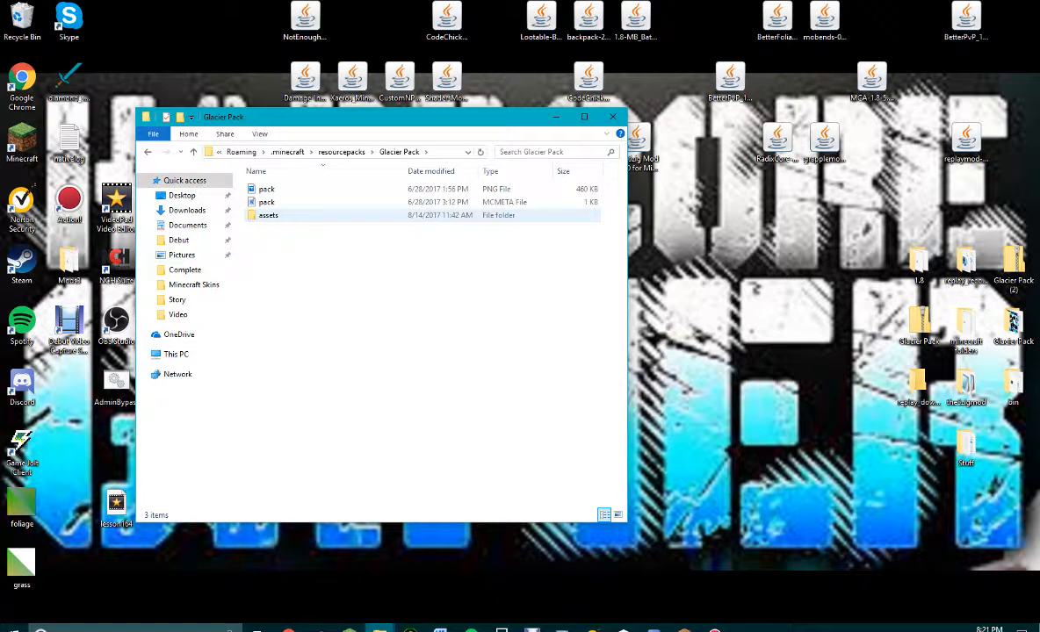
{"action": "double_click", "coordinate": [268, 215]}
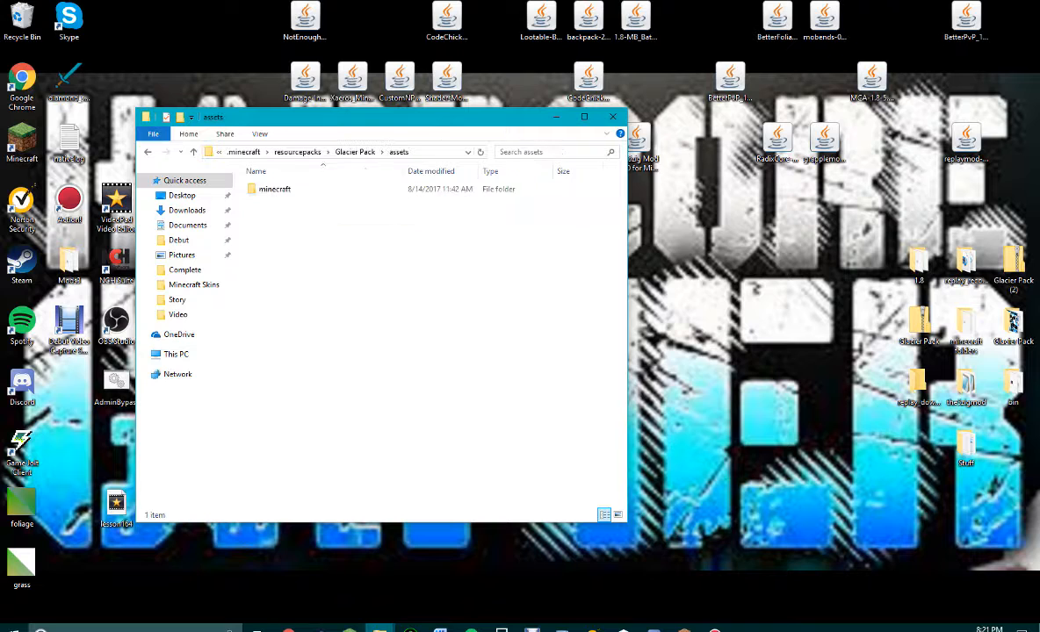
{"action": "double_click", "coordinate": [274, 189]}
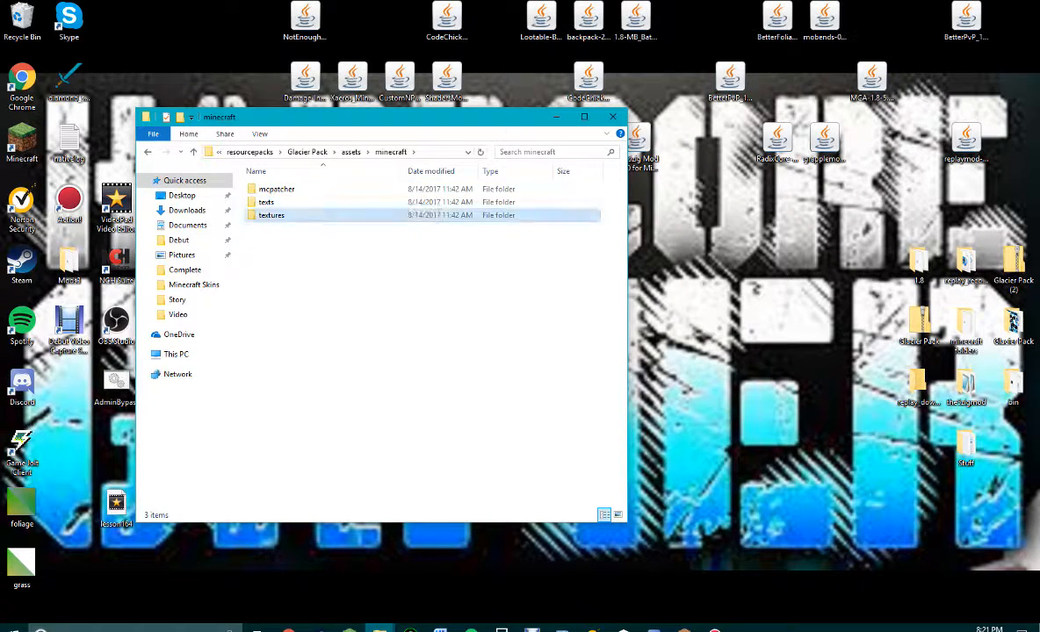
{"action": "double_click", "coordinate": [272, 215]}
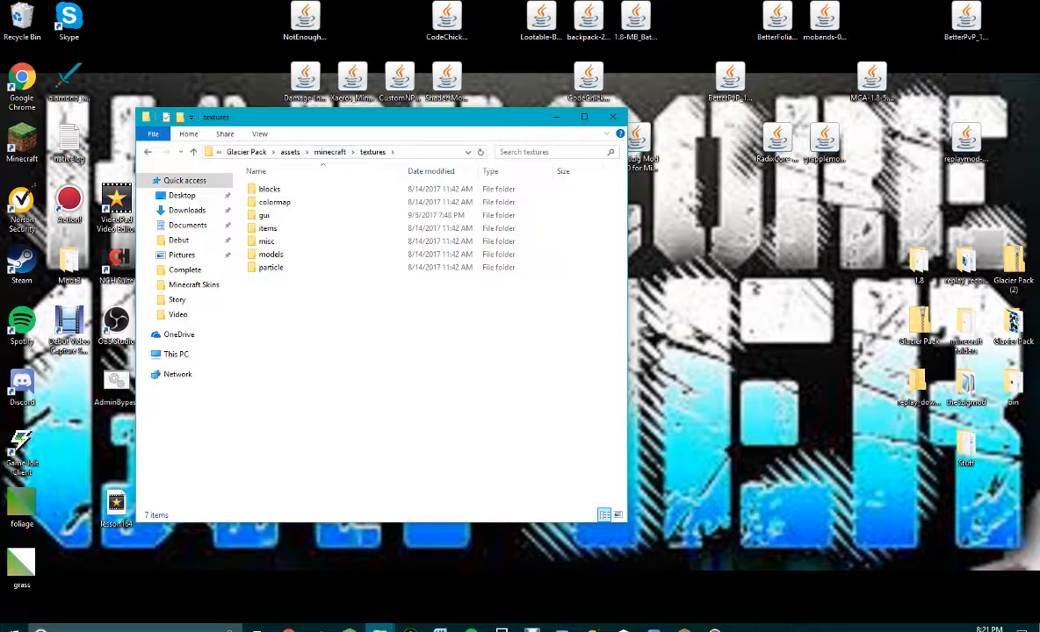
Step: Run %appdata% to open the Roaming folder in a second window and place it beside the Glacier Pack textures window
{"action": "left_click_drag", "start_coordinate": [381, 117], "coordinate": [735, 134]}
{"action": "key", "text": "super+r"}
{"action": "type", "text": "%appdata%"}
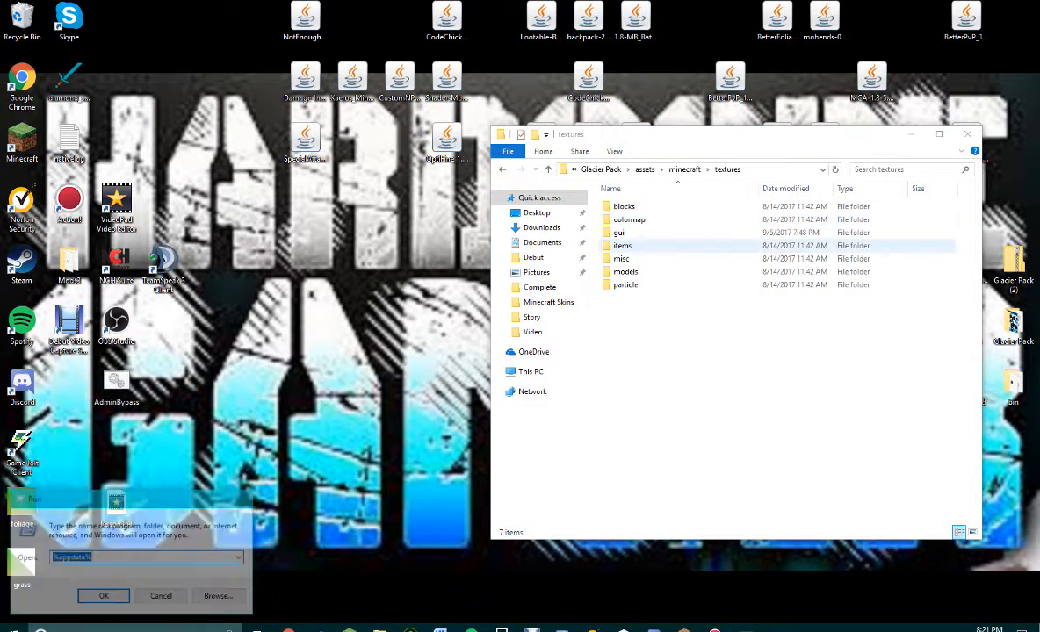
{"action": "key", "text": "Return"}
{"action": "left_click_drag", "start_coordinate": [752, 150], "coordinate": [798, 133]}
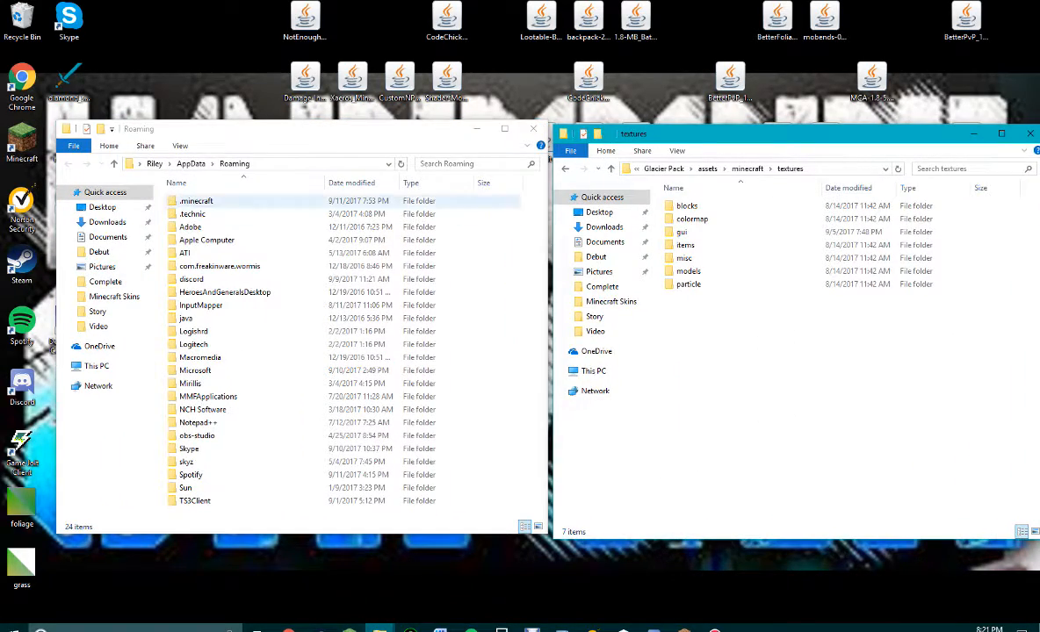
Step: In the Roaming window, open .minecraft, resourcepacks and Razer Rage Red Pack, and go through assets and minecraft to its textures folder
{"action": "double_click", "coordinate": [196, 201]}
{"action": "left_click", "coordinate": [202, 331]}
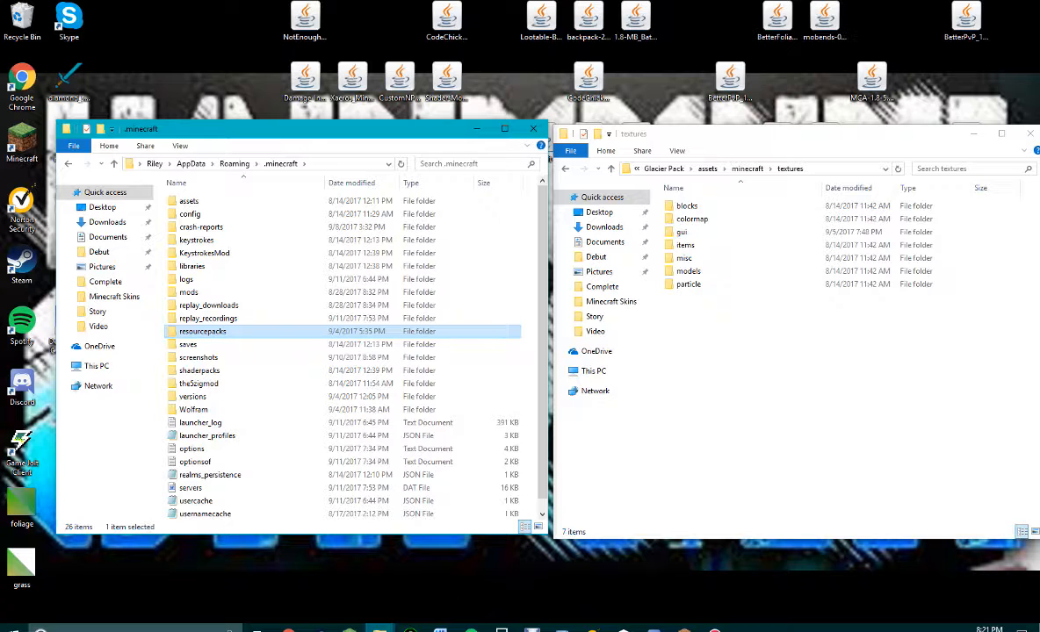
{"action": "double_click", "coordinate": [202, 331]}
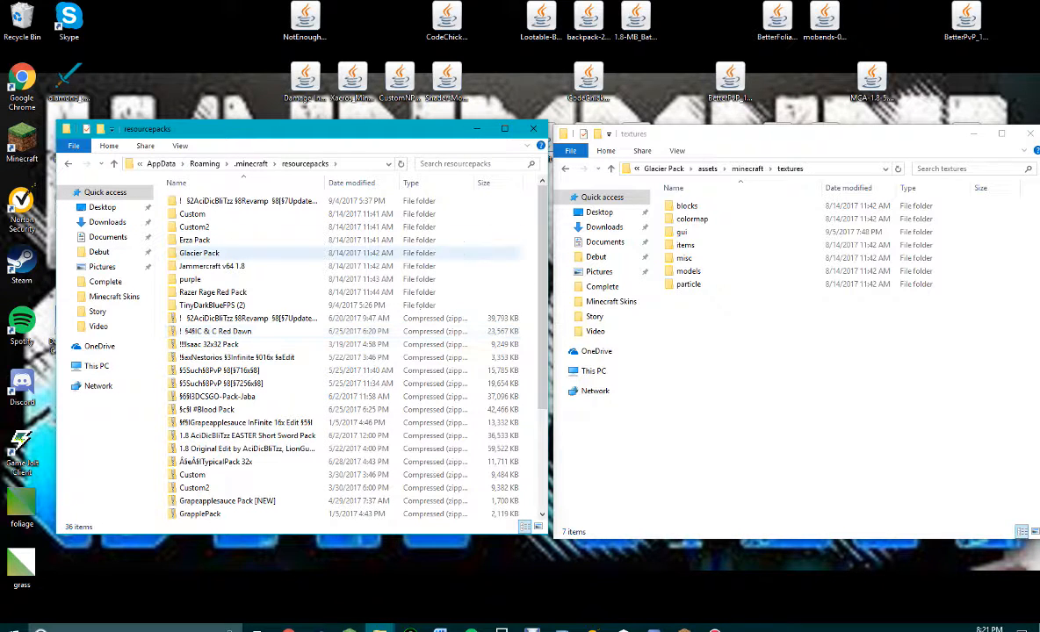
{"action": "double_click", "coordinate": [212, 292]}
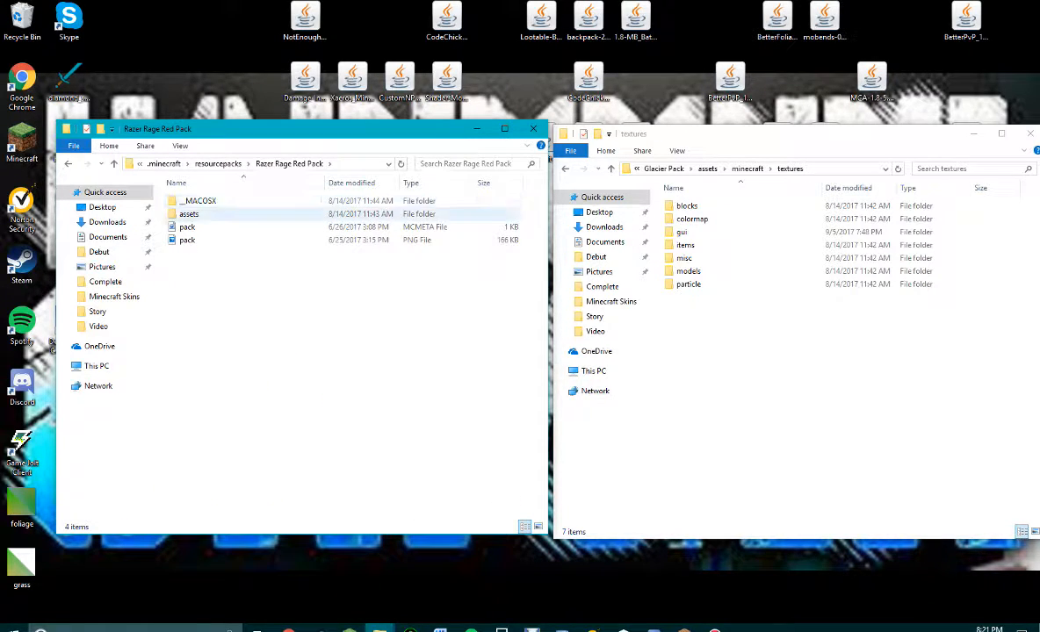
{"action": "double_click", "coordinate": [189, 214]}
{"action": "double_click", "coordinate": [189, 213]}
{"action": "double_click", "coordinate": [188, 214]}
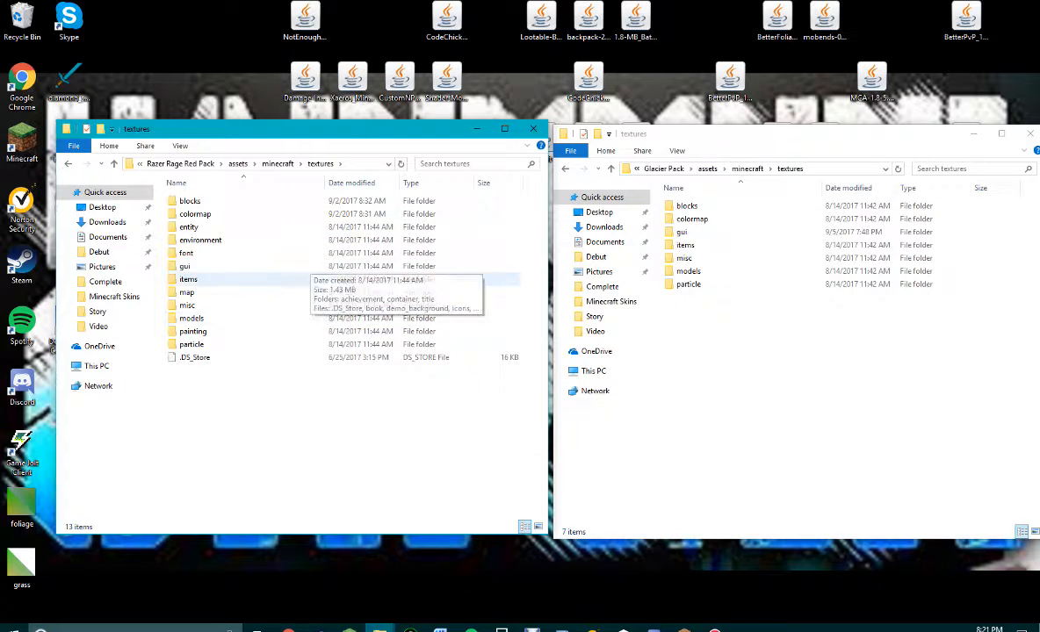
Step: Open the blocks folder of Glacier Pack and look through its block textures
{"action": "key", "text": "alt+Tab"}
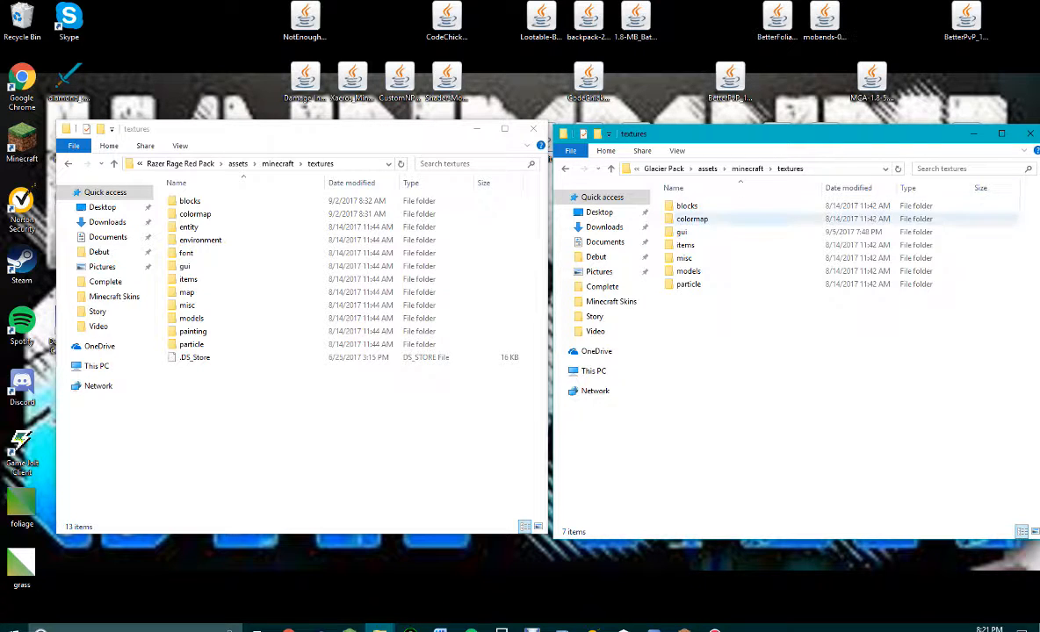
{"action": "double_click", "coordinate": [686, 205]}
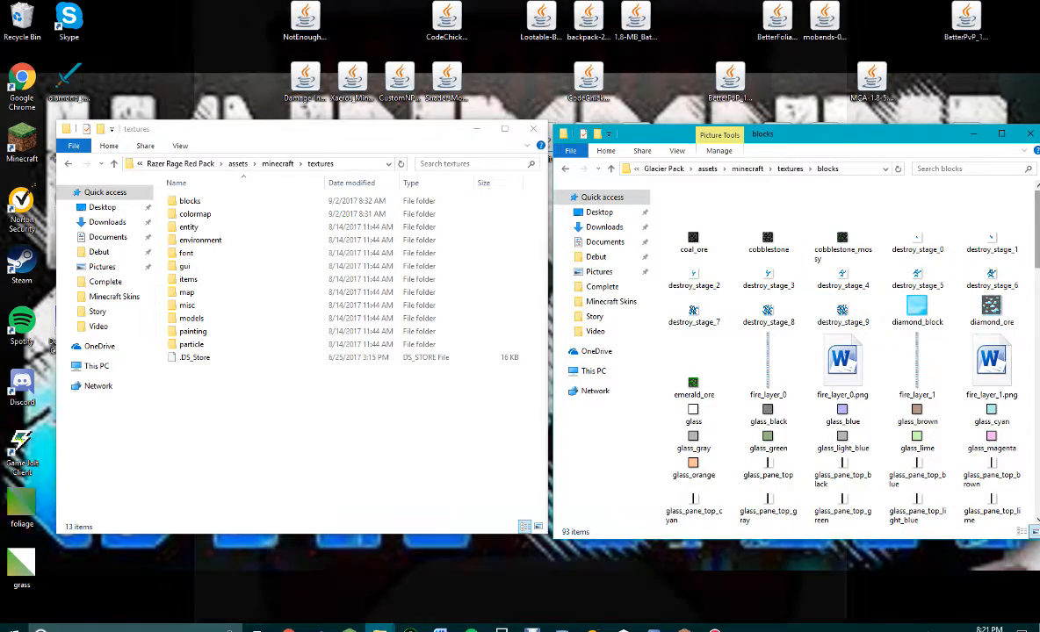
{"action": "scroll", "coordinate": [914, 209], "scroll_direction": "down", "scroll_amount": 5}
{"action": "scroll", "coordinate": [914, 209], "scroll_direction": "down", "scroll_amount": 2}
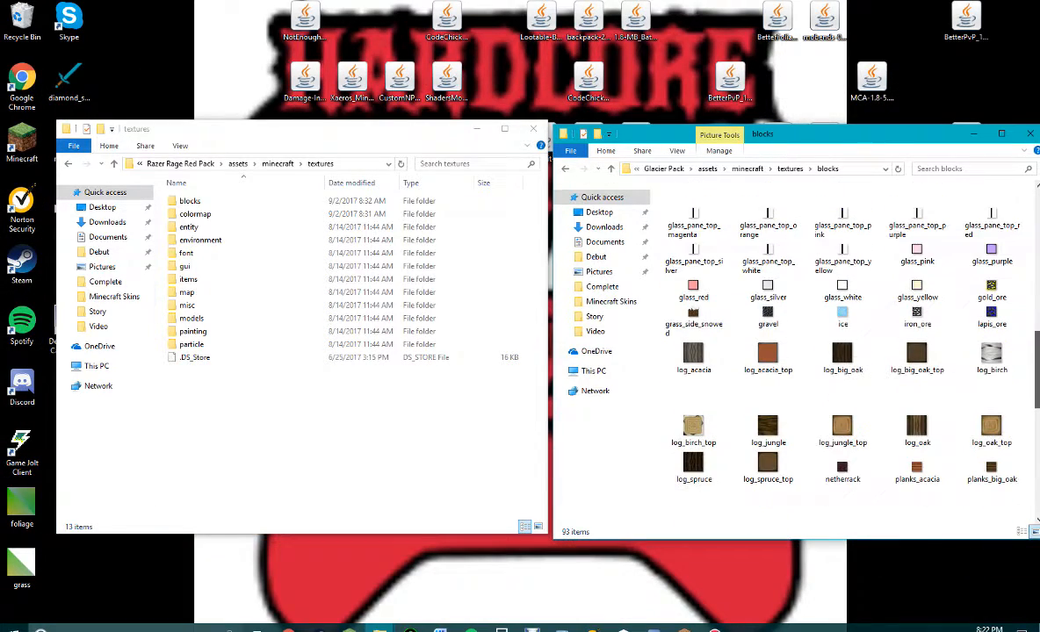
Step: Open the blocks folder of Razer Rage Red Pack and look through its block textures
{"action": "double_click", "coordinate": [190, 201]}
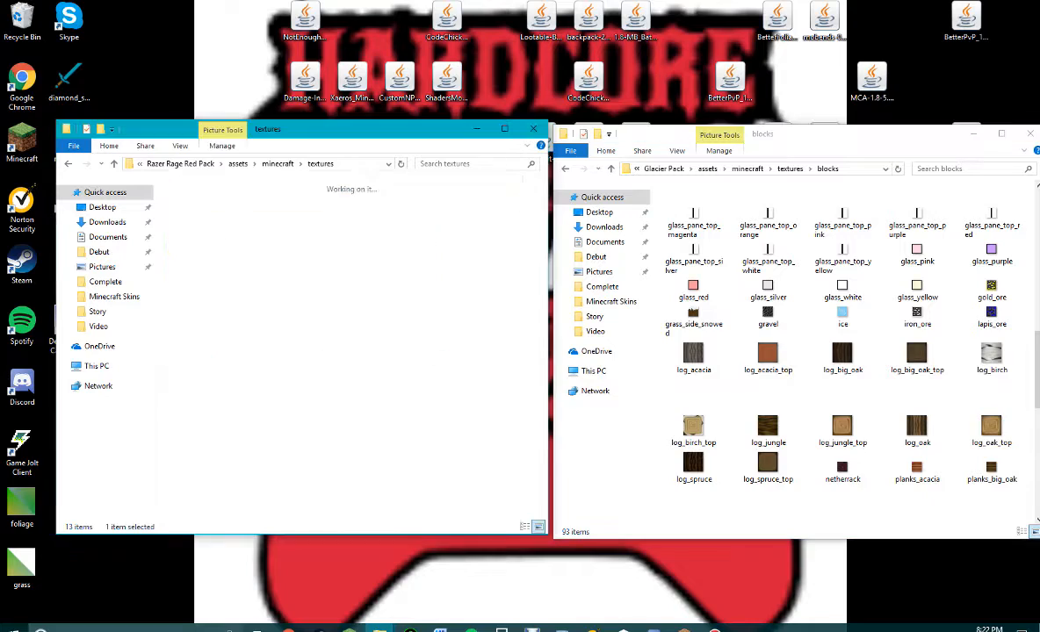
{"action": "scroll", "coordinate": [413, 198], "scroll_direction": "down", "scroll_amount": 3}
{"action": "scroll", "coordinate": [416, 200], "scroll_direction": "down", "scroll_amount": 15}
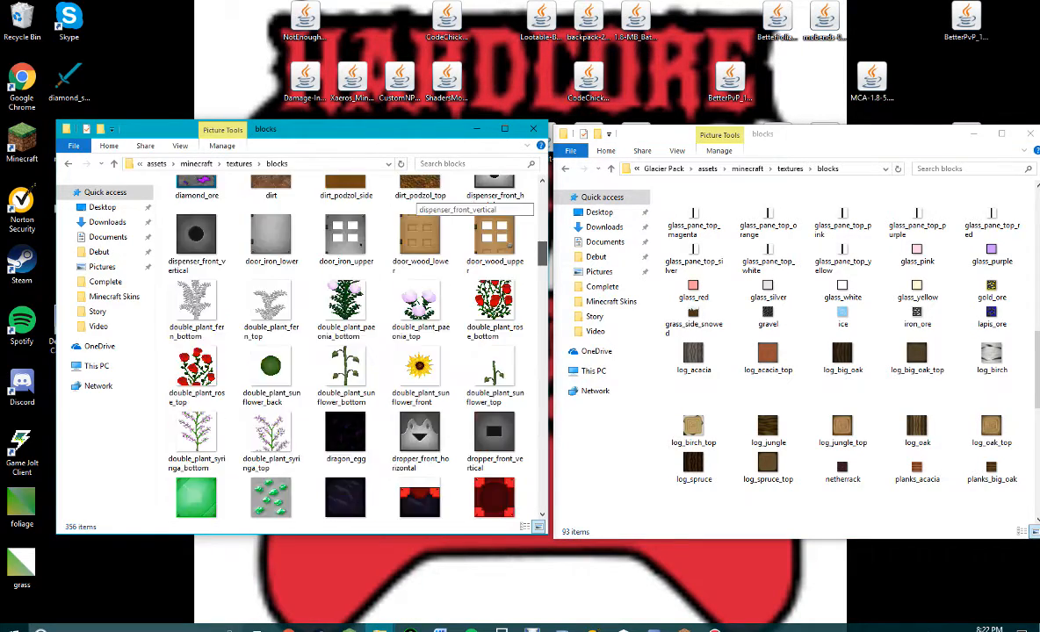
{"action": "scroll", "coordinate": [416, 200], "scroll_direction": "down", "scroll_amount": 18}
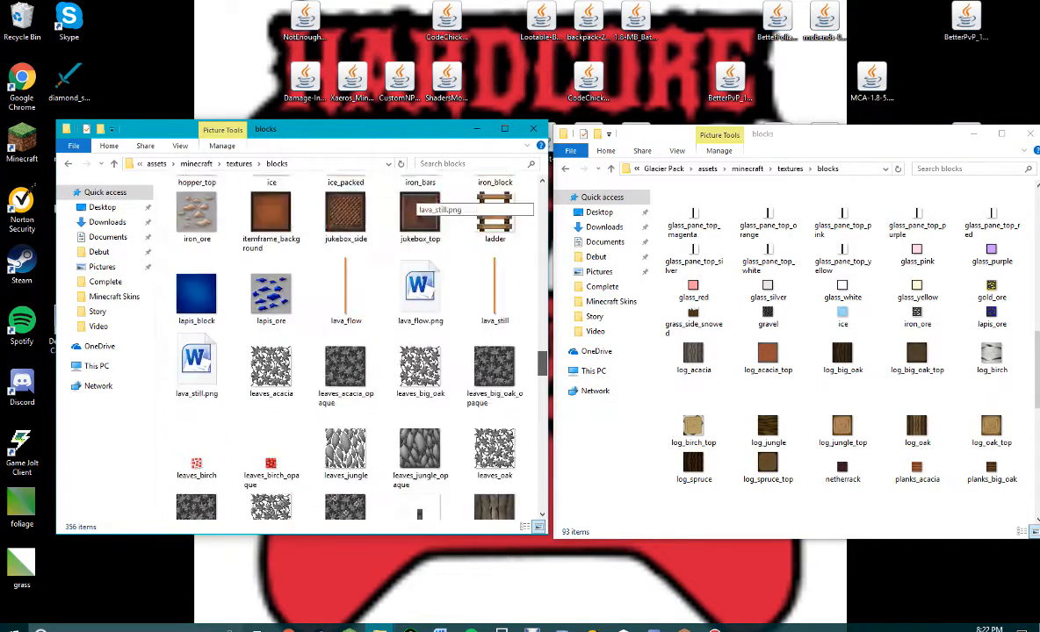
{"action": "scroll", "coordinate": [417, 201], "scroll_direction": "down", "scroll_amount": 6}
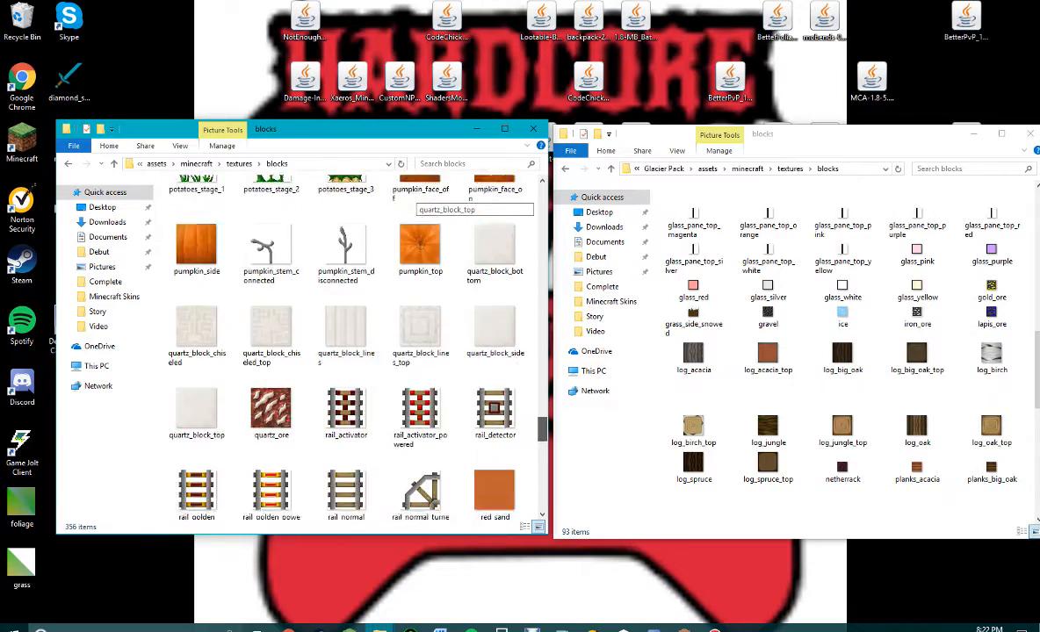
{"action": "scroll", "coordinate": [417, 200], "scroll_direction": "up", "scroll_amount": 20}
{"action": "scroll", "coordinate": [416, 200], "scroll_direction": "up", "scroll_amount": 10}
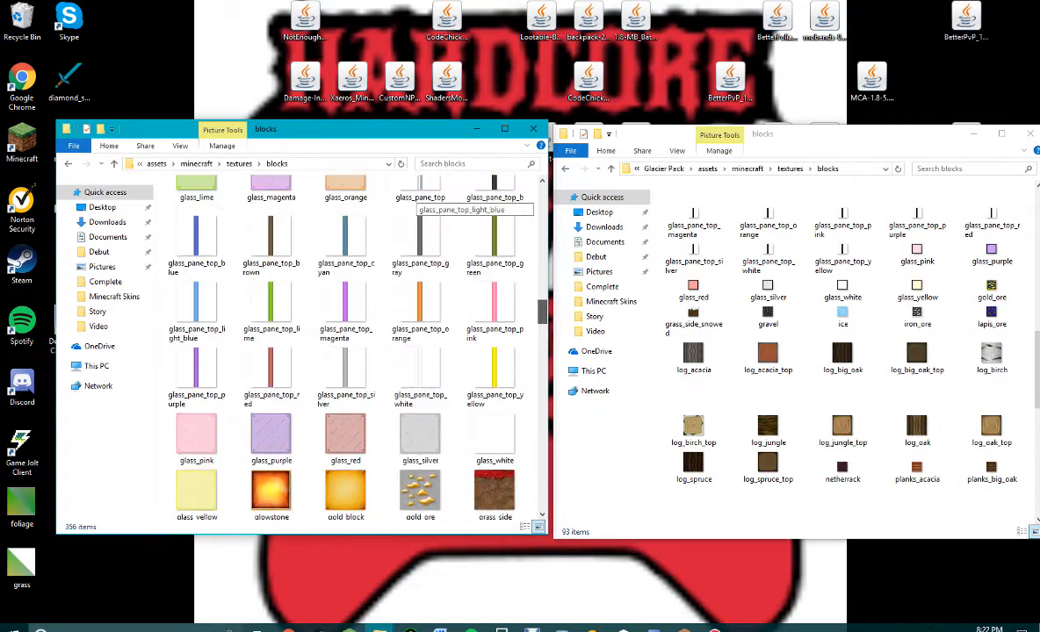
{"action": "scroll", "coordinate": [416, 201], "scroll_direction": "down", "scroll_amount": 4}
{"action": "scroll", "coordinate": [416, 200], "scroll_direction": "down", "scroll_amount": 12}
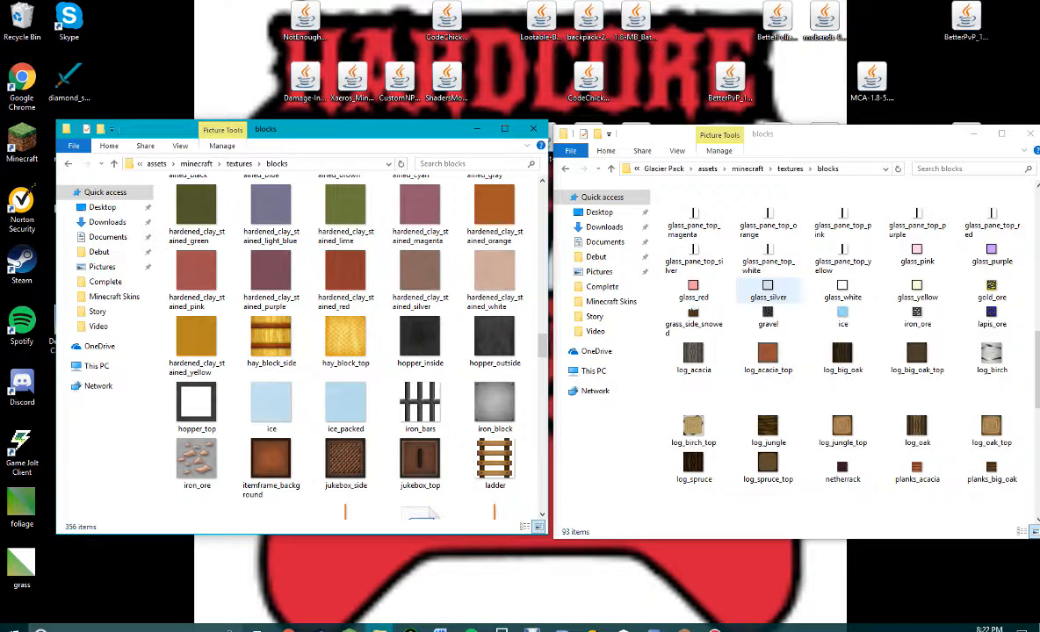
Step: Review the ore and glass textures in Glacier Pack's blocks folder and the grass textures in Razer Rage Red Pack's
{"action": "left_click", "coordinate": [834, 133]}
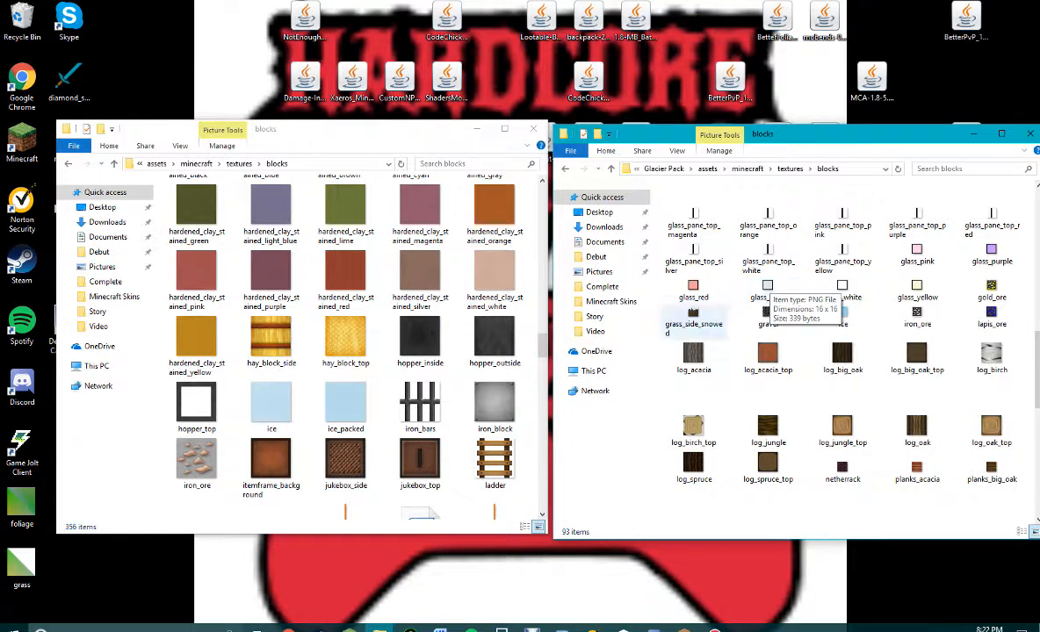
{"action": "scroll", "coordinate": [913, 409], "scroll_direction": "up", "scroll_amount": 3}
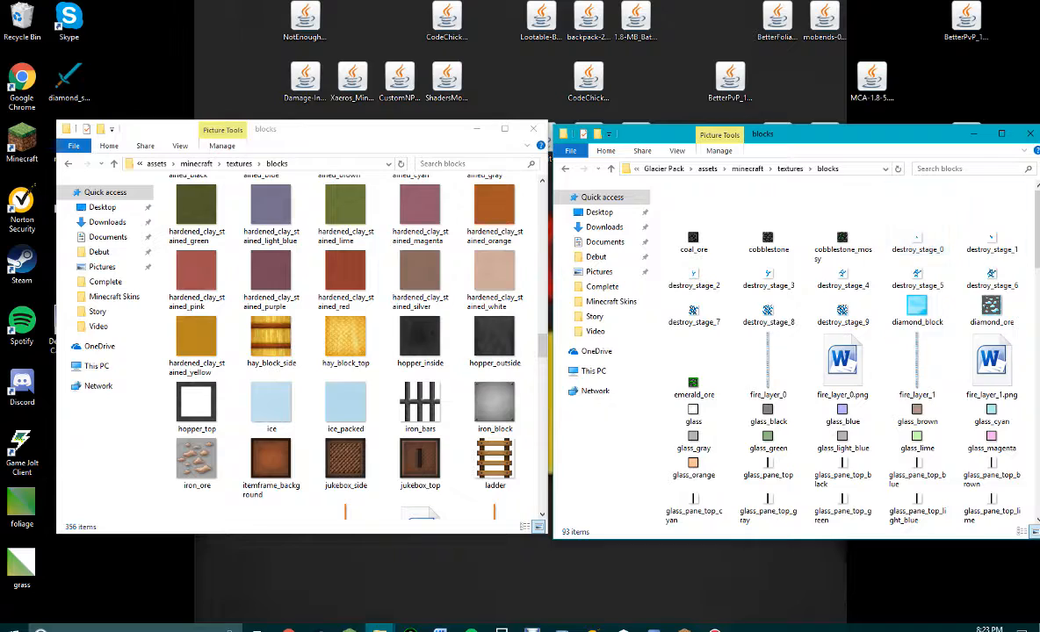
{"action": "scroll", "coordinate": [413, 342], "scroll_direction": "up", "scroll_amount": 10}
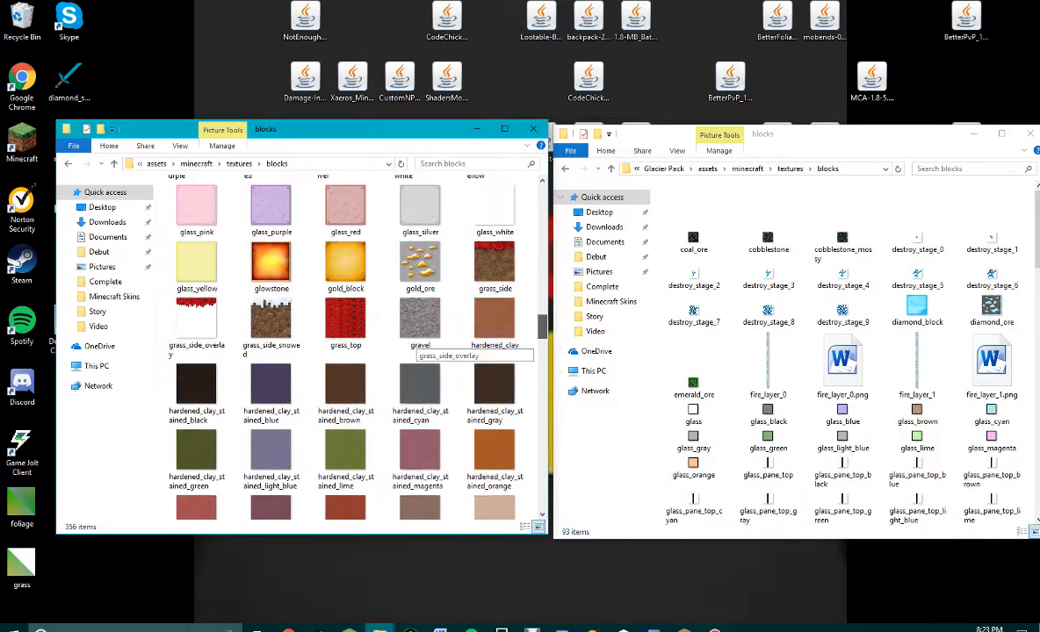
Step: Look through the block textures in both packs' blocks folders, from Razer Rage Red Pack's anvils and beds to Glacier Pack's logs, planks and water
{"action": "scroll", "coordinate": [412, 342], "scroll_direction": "up", "scroll_amount": 8}
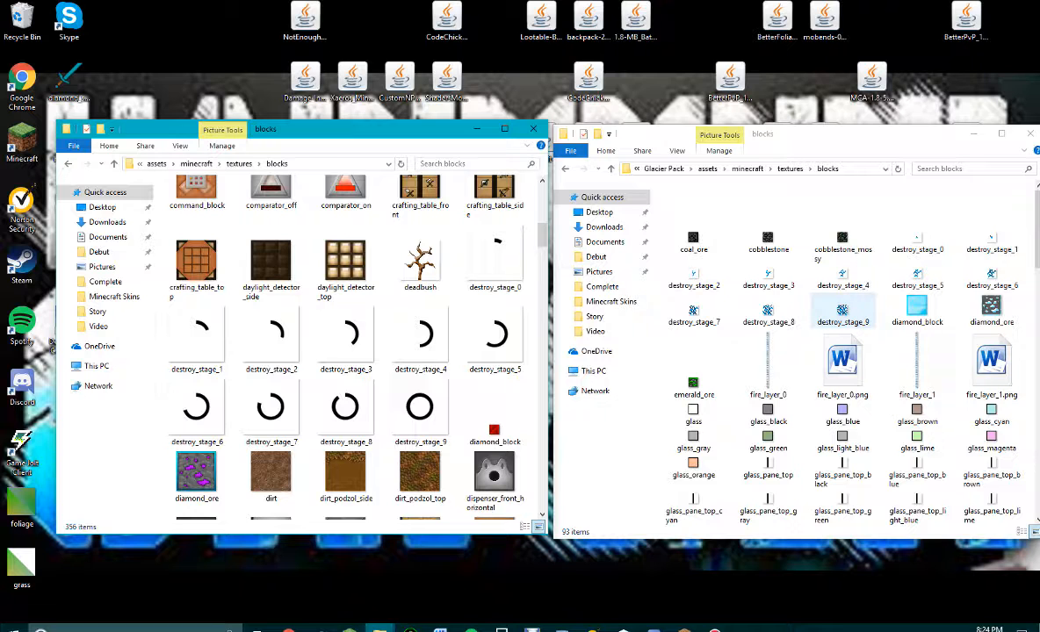
{"action": "scroll", "coordinate": [420, 325], "scroll_direction": "up", "scroll_amount": 5}
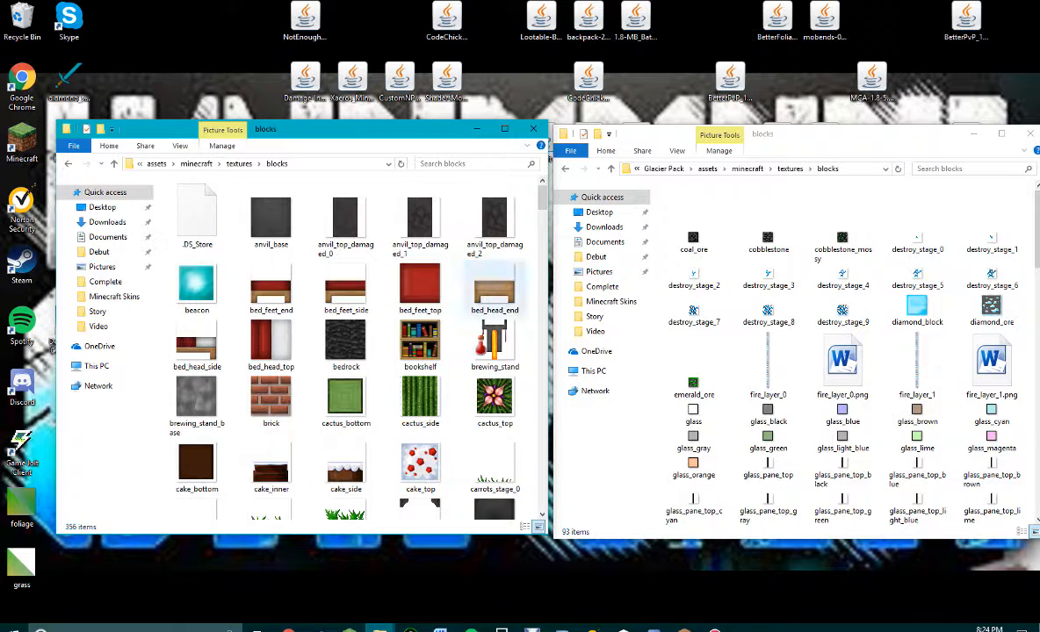
{"action": "scroll", "coordinate": [779, 343], "scroll_direction": "down", "scroll_amount": 2}
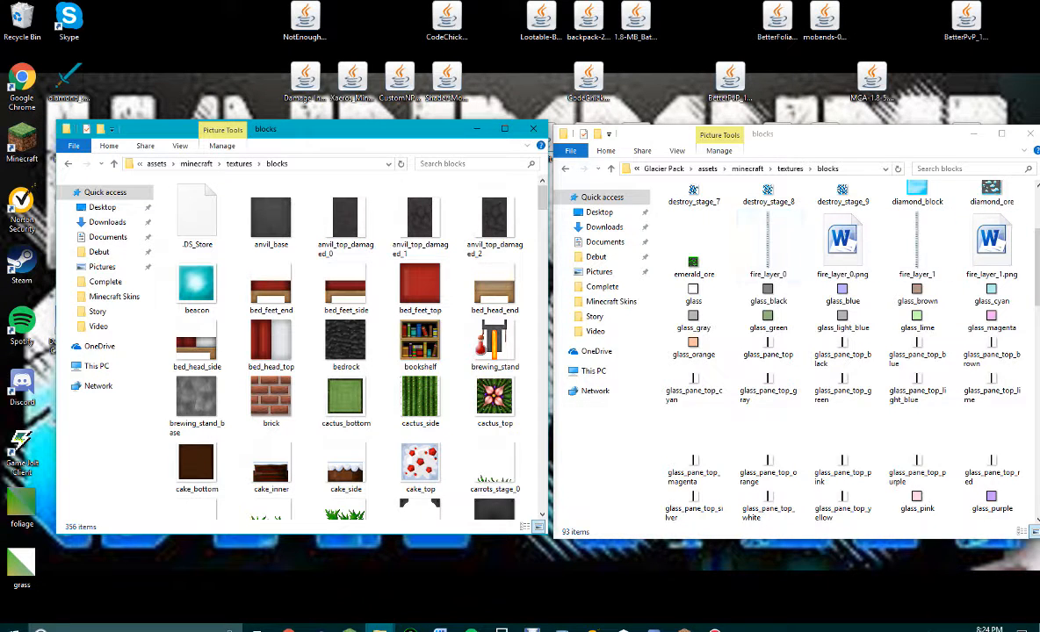
{"action": "scroll", "coordinate": [843, 308], "scroll_direction": "down", "scroll_amount": 5}
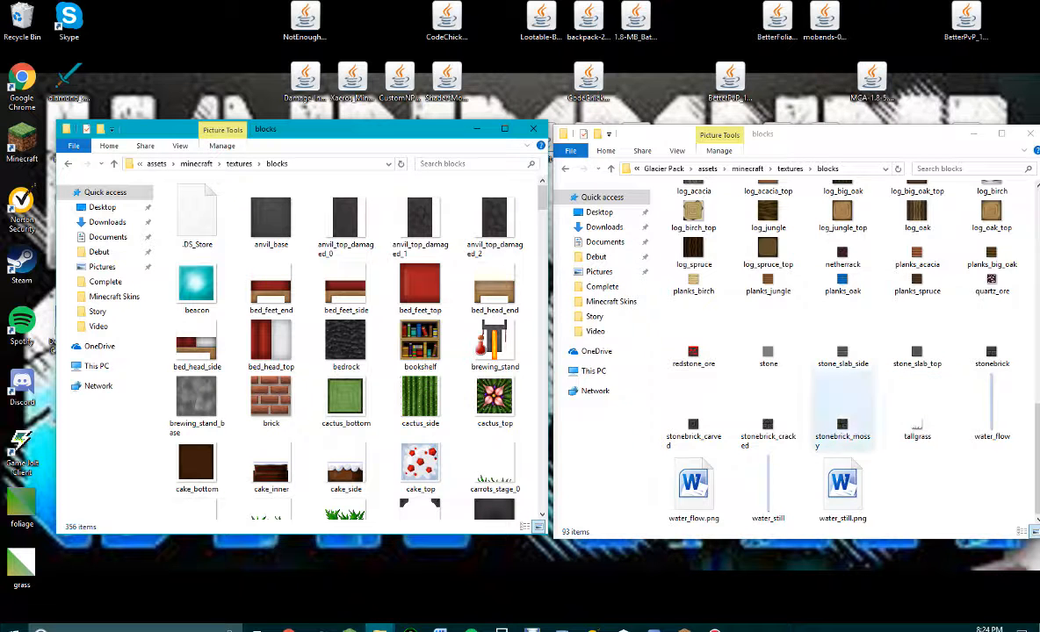
{"action": "scroll", "coordinate": [769, 368], "scroll_direction": "up", "scroll_amount": 5}
{"action": "scroll", "coordinate": [808, 395], "scroll_direction": "down", "scroll_amount": 5}
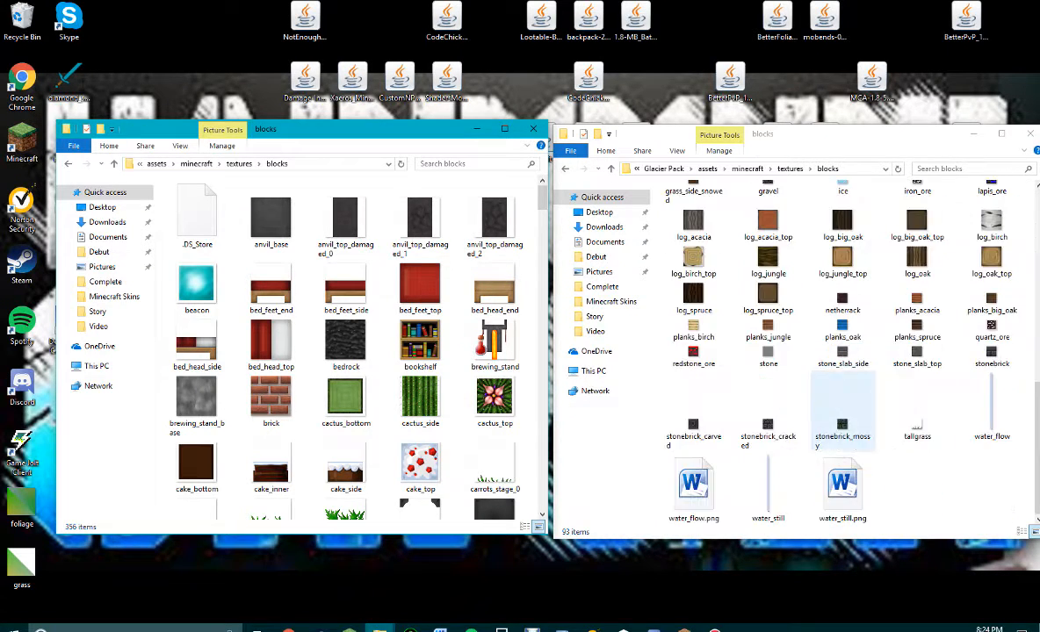
{"action": "scroll", "coordinate": [826, 369], "scroll_direction": "up", "scroll_amount": 5}
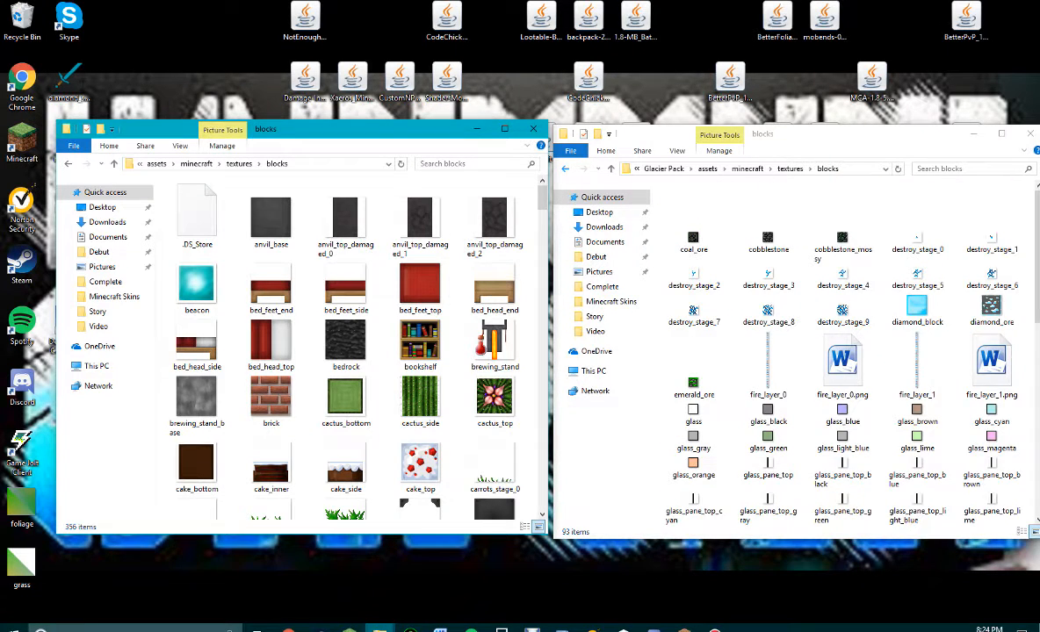
Step: Check the fire_layer_0 texture in Glacier Pack's blocks folder, and open the pack's colormap folder to view its foliage and grass maps
{"action": "left_click", "coordinate": [565, 169]}
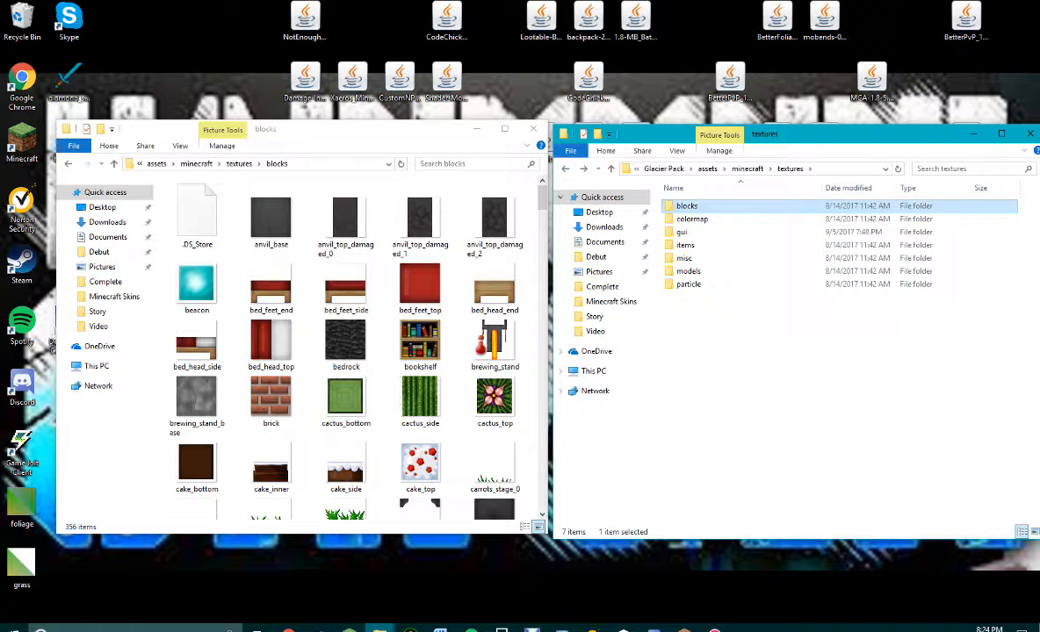
{"action": "double_click", "coordinate": [720, 206]}
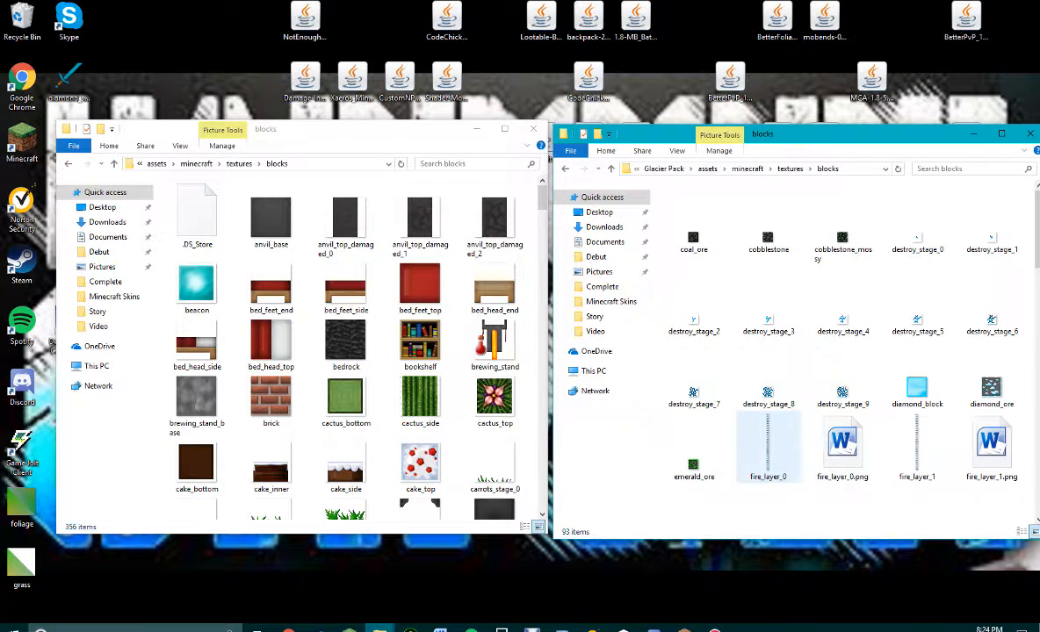
{"action": "left_click", "coordinate": [768, 444]}
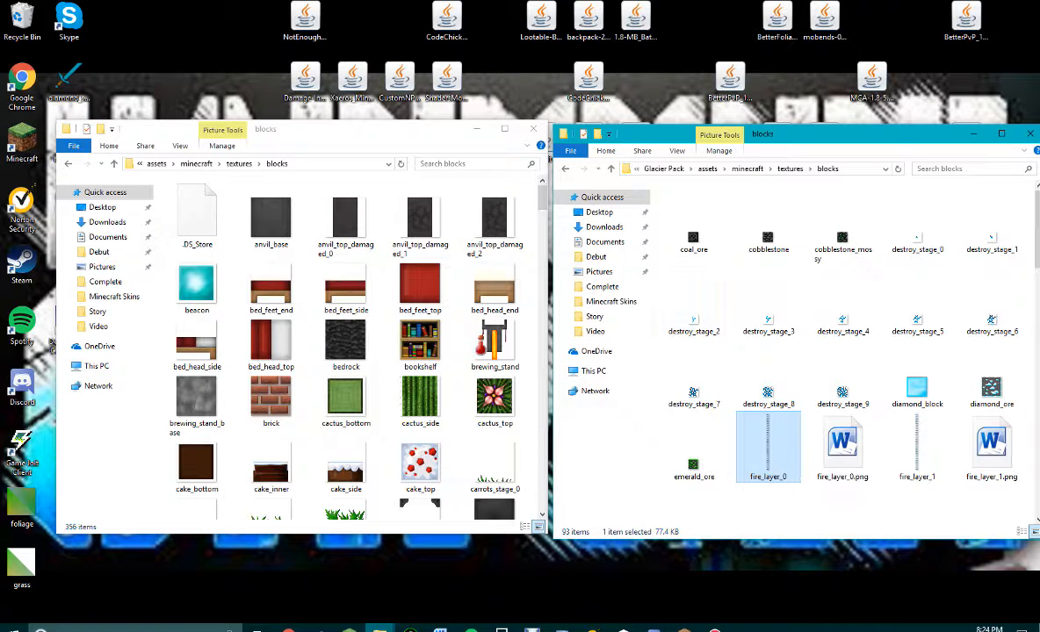
{"action": "left_click", "coordinate": [565, 169]}
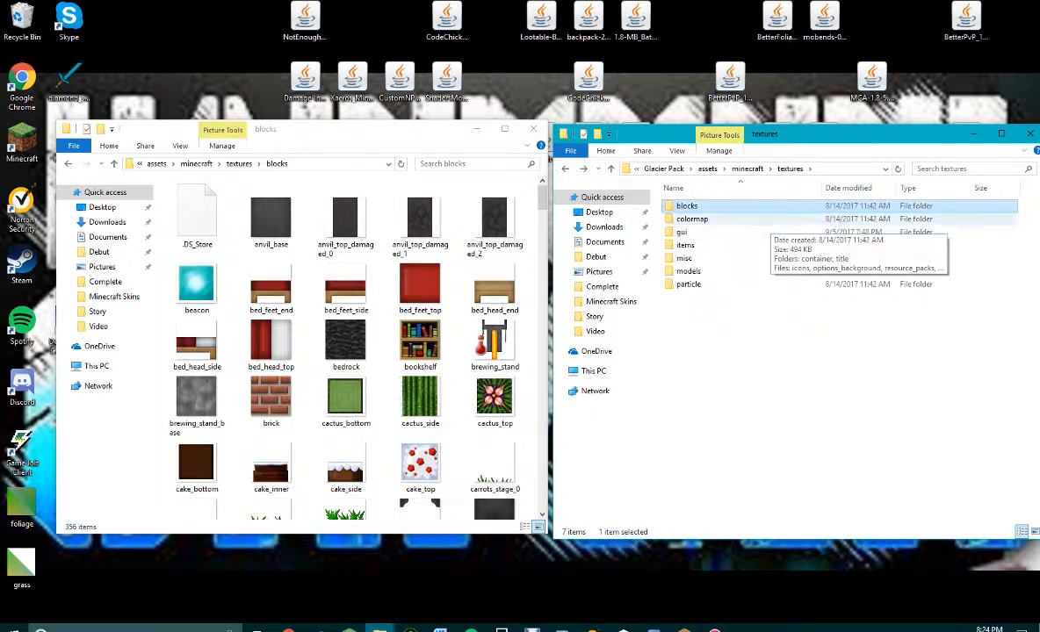
{"action": "double_click", "coordinate": [743, 217]}
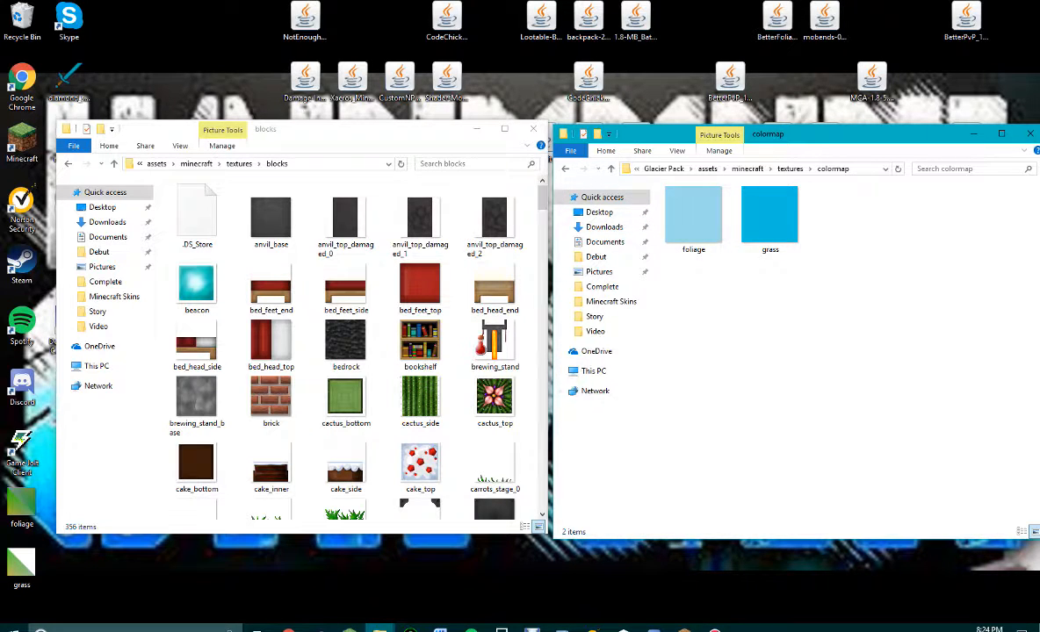
Step: Examine the grass_side, grass_side_overlay and grass_top textures in Razer Rage Red Pack's blocks folder
{"action": "left_click", "coordinate": [502, 180]}
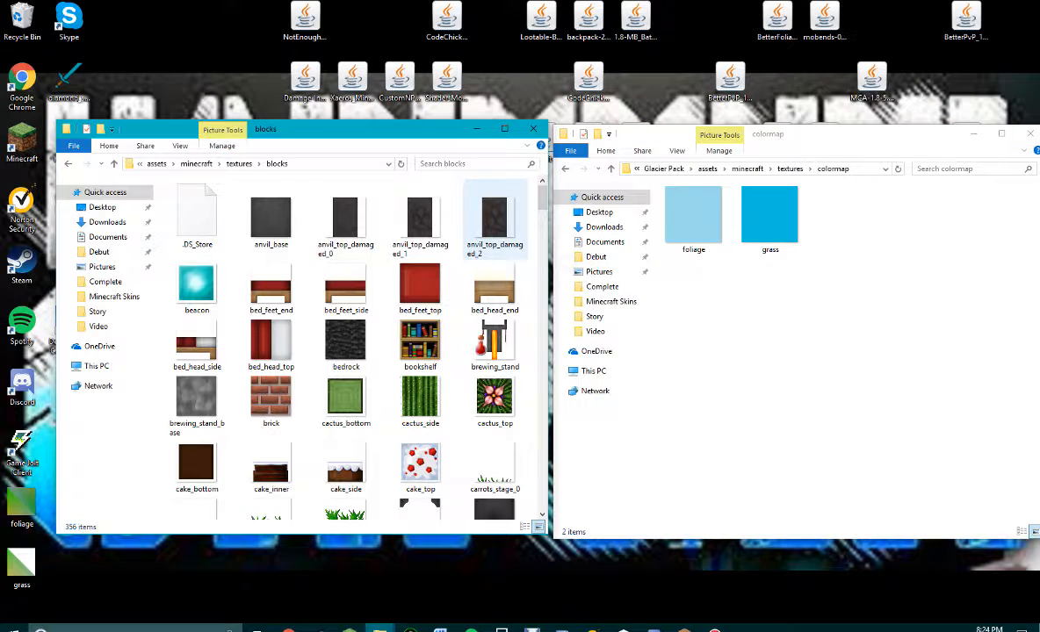
{"action": "scroll", "coordinate": [415, 195], "scroll_direction": "down", "scroll_amount": 15}
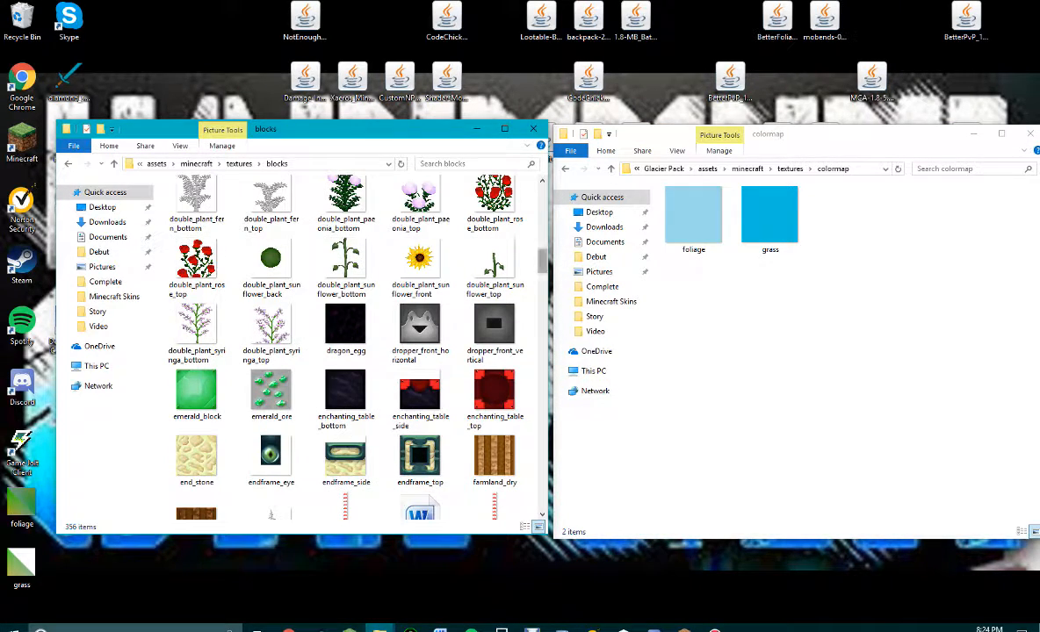
{"action": "scroll", "coordinate": [416, 228], "scroll_direction": "down", "scroll_amount": 5}
{"action": "scroll", "coordinate": [418, 254], "scroll_direction": "down", "scroll_amount": 10}
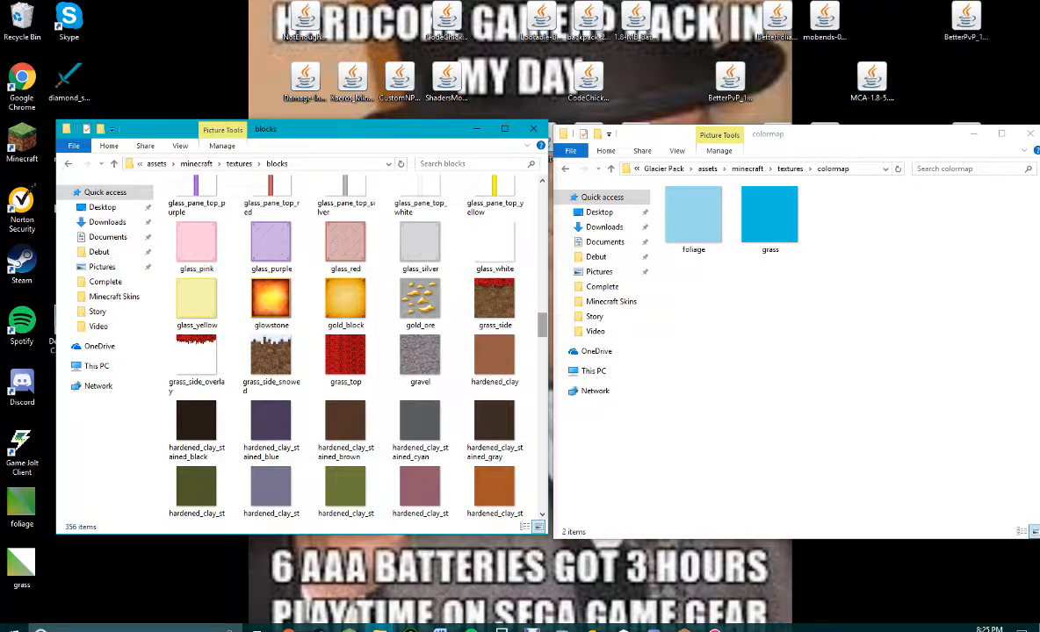
{"action": "scroll", "coordinate": [418, 325], "scroll_direction": "down", "scroll_amount": 1}
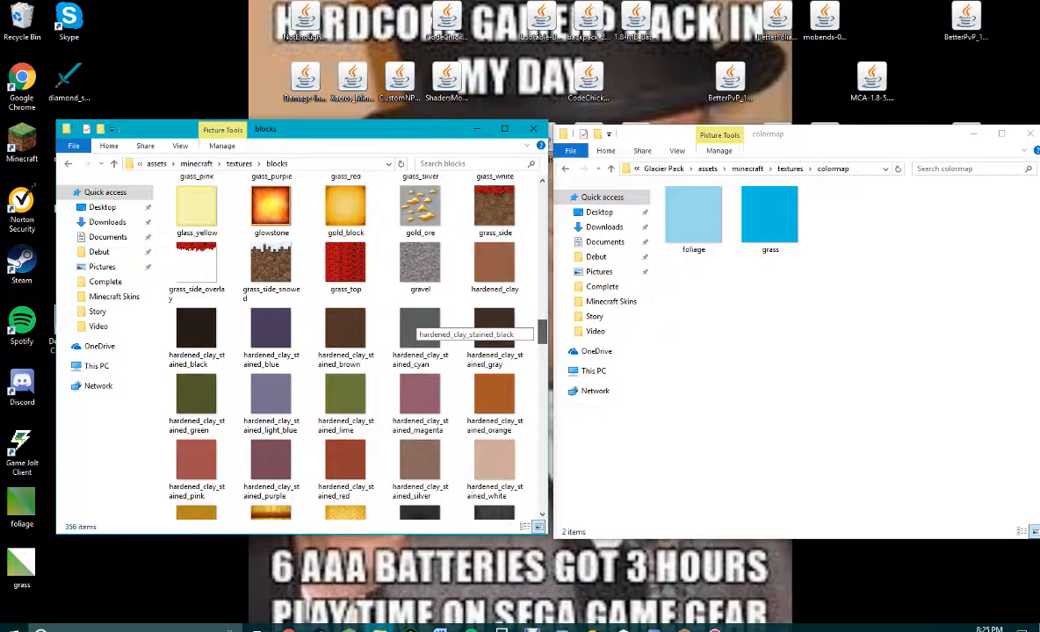
{"action": "left_click_drag", "start_coordinate": [542, 332], "coordinate": [542, 331]}
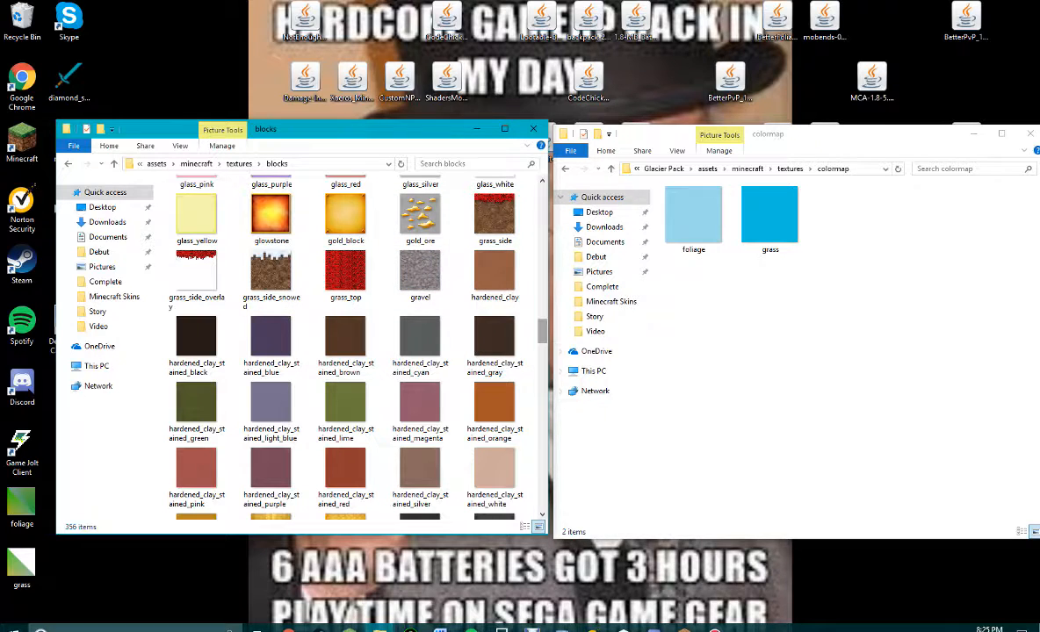
Step: Look through Razer Rage Red Pack's hardened clay, leaves, pumpkin and quartz textures, and return to the start of the blocks folder
{"action": "scroll", "coordinate": [496, 306], "scroll_direction": "down", "scroll_amount": 2}
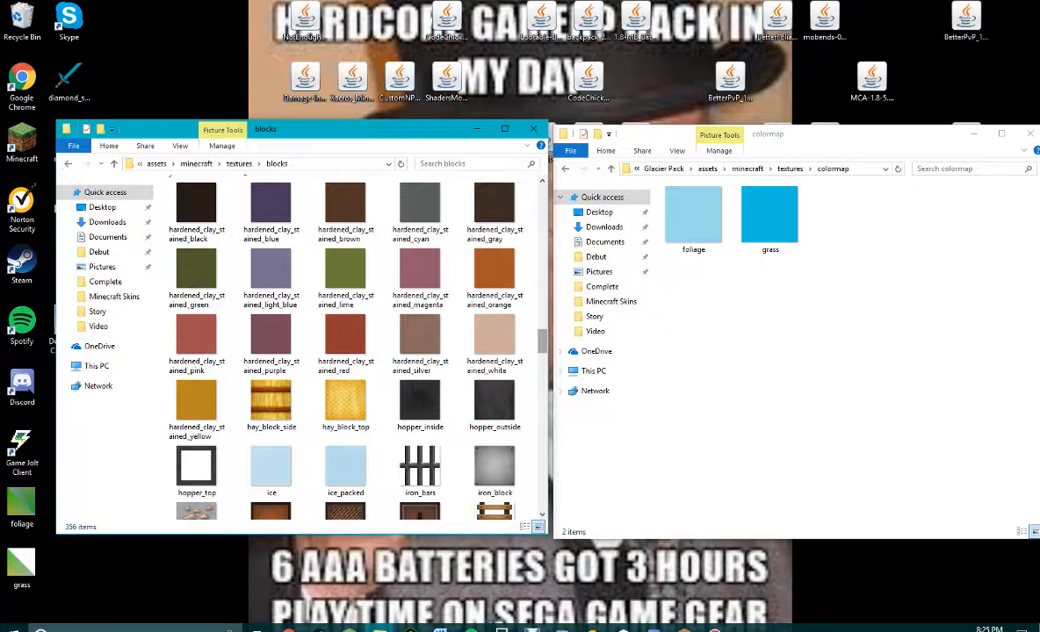
{"action": "scroll", "coordinate": [413, 338], "scroll_direction": "down", "scroll_amount": 1}
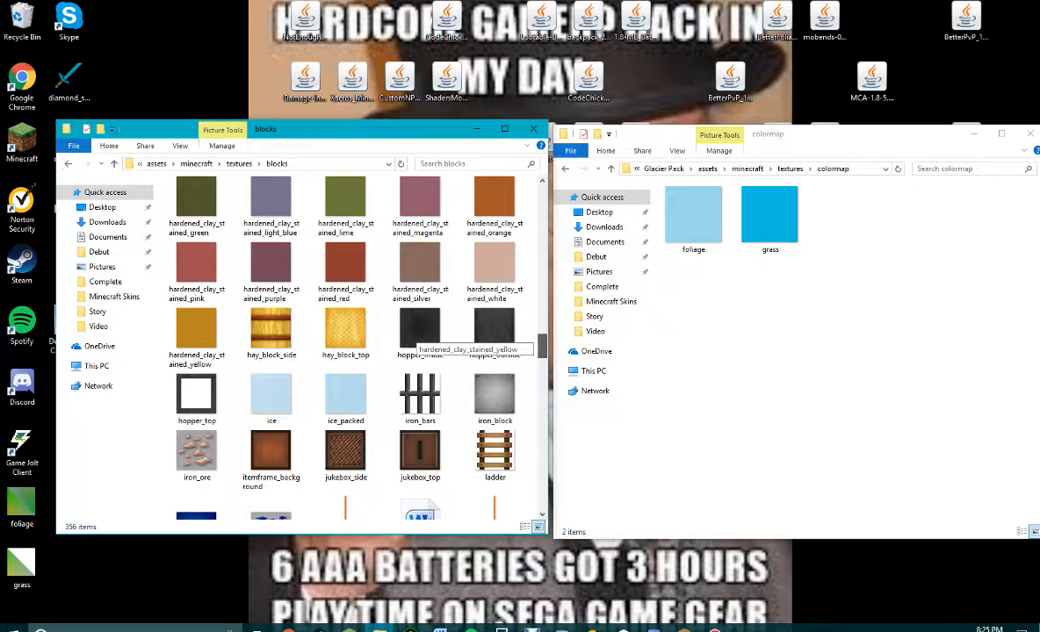
{"action": "scroll", "coordinate": [413, 338], "scroll_direction": "down", "scroll_amount": 4}
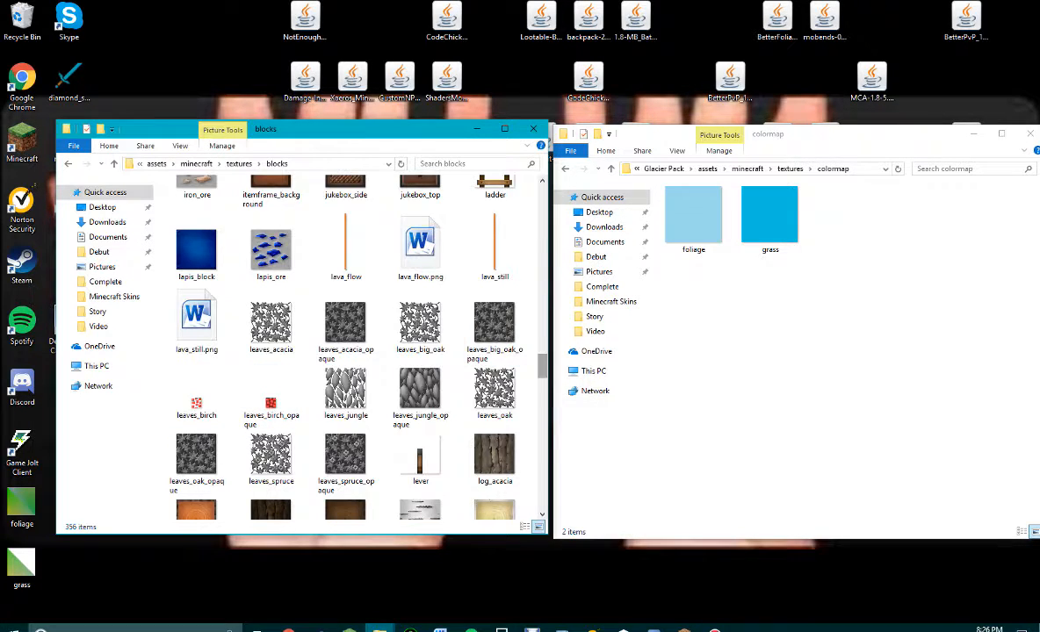
{"action": "scroll", "coordinate": [424, 367], "scroll_direction": "down", "scroll_amount": 10}
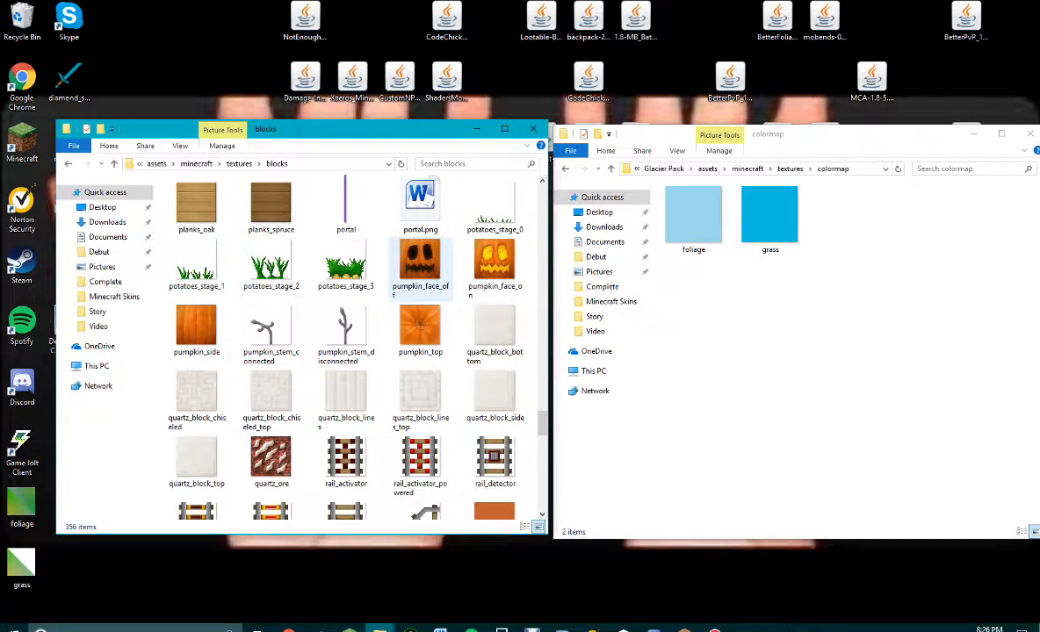
{"action": "scroll", "coordinate": [421, 417], "scroll_direction": "up", "scroll_amount": 20}
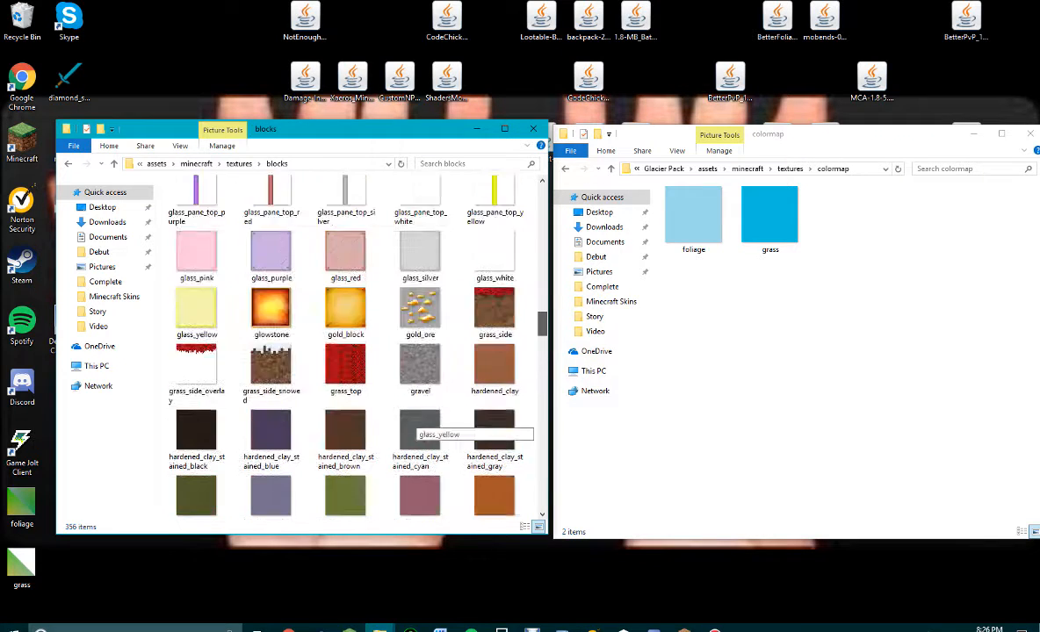
{"action": "scroll", "coordinate": [420, 422], "scroll_direction": "up", "scroll_amount": 4}
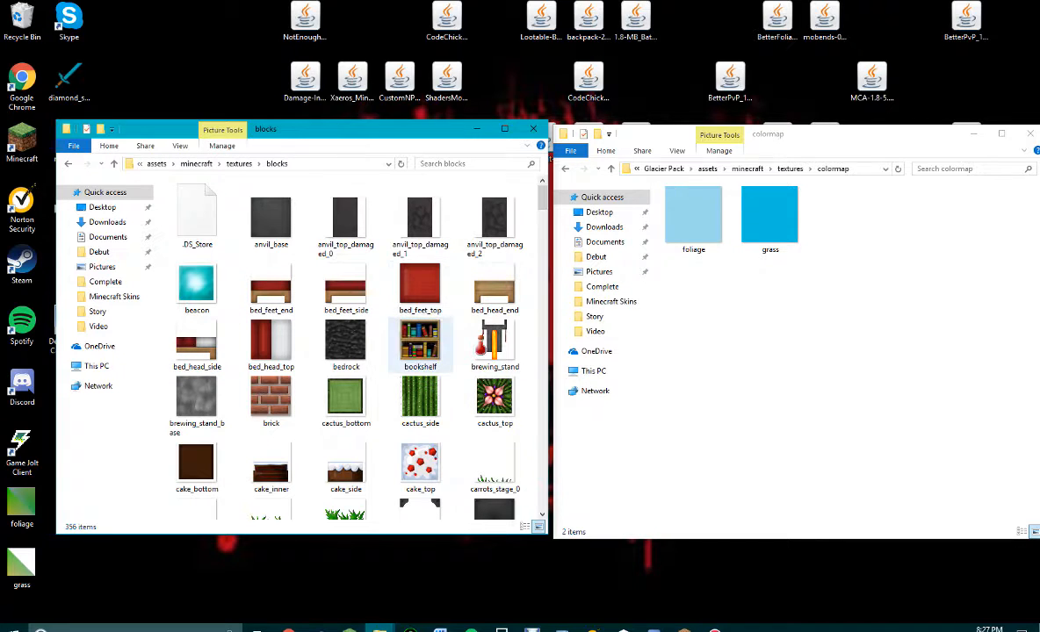
Step: In Glacier Pack's textures, open gui, title and background to view the panorama images
{"action": "left_click", "coordinate": [564, 169]}
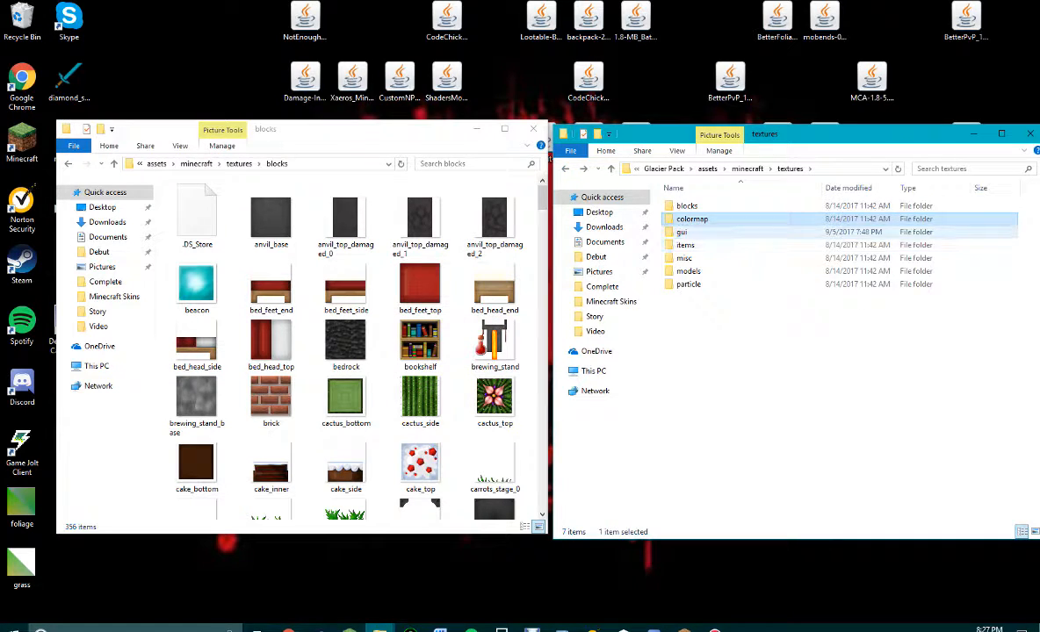
{"action": "double_click", "coordinate": [688, 232]}
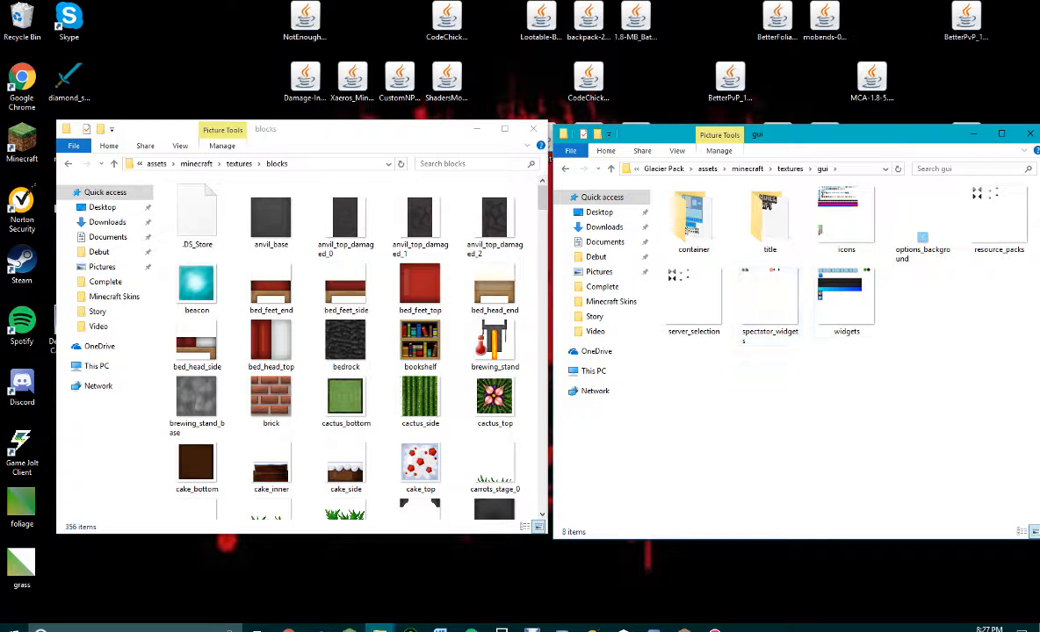
{"action": "double_click", "coordinate": [770, 220]}
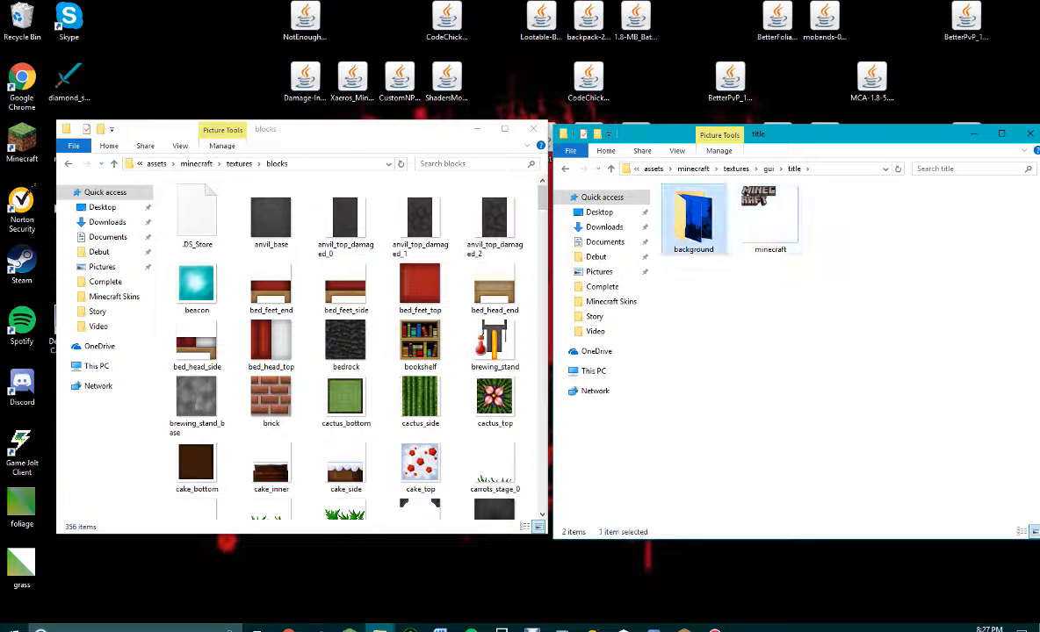
{"action": "double_click", "coordinate": [693, 218]}
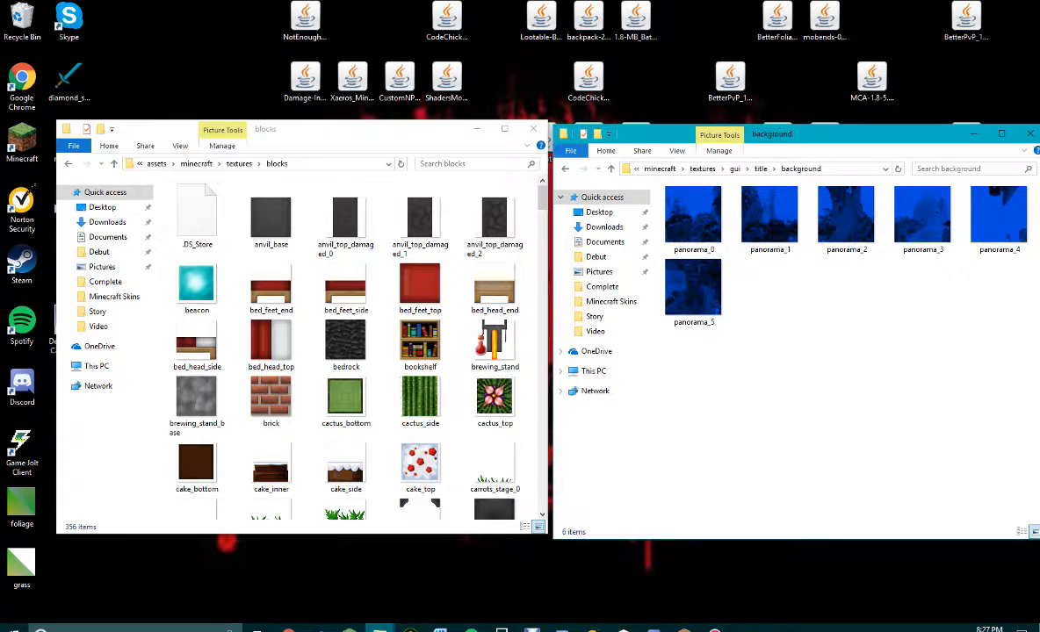
Step: Return to Glacier Pack's gui folder and open its container folder to view the inventory texture
{"action": "left_click", "coordinate": [565, 169]}
{"action": "left_click", "coordinate": [564, 169]}
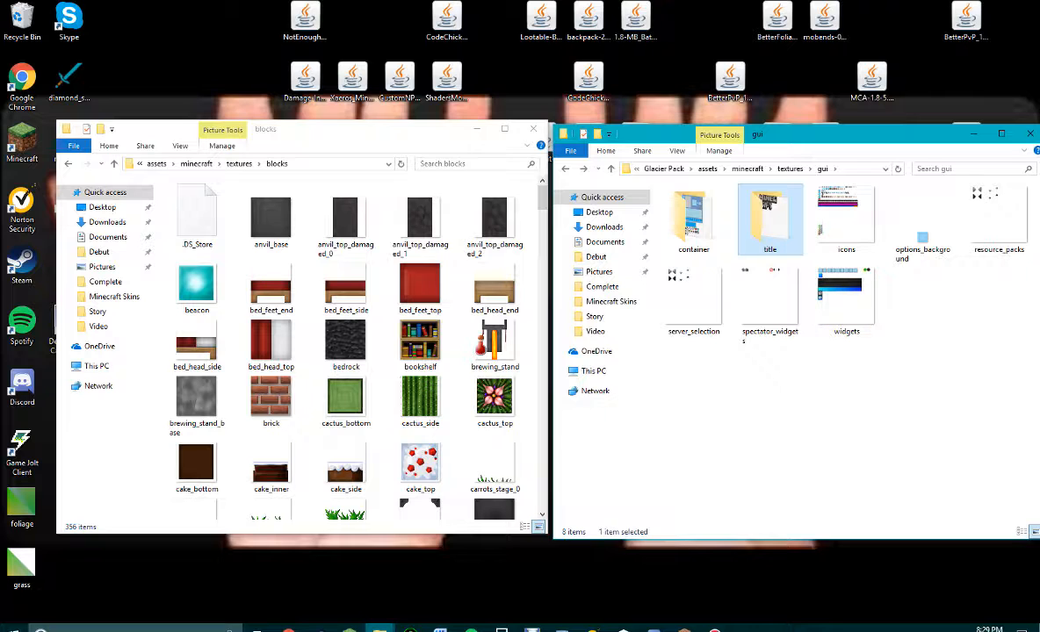
{"action": "double_click", "coordinate": [693, 219]}
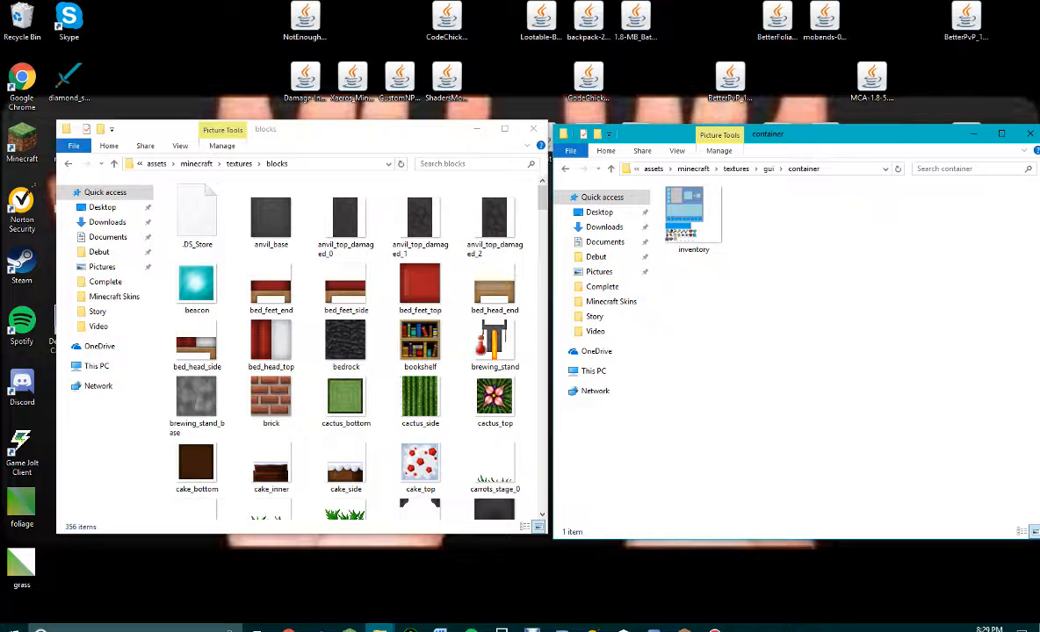
Step: In Razer Rage Red Pack's textures, open gui, container and creative_inventory to view the interface textures
{"action": "left_click", "coordinate": [69, 164]}
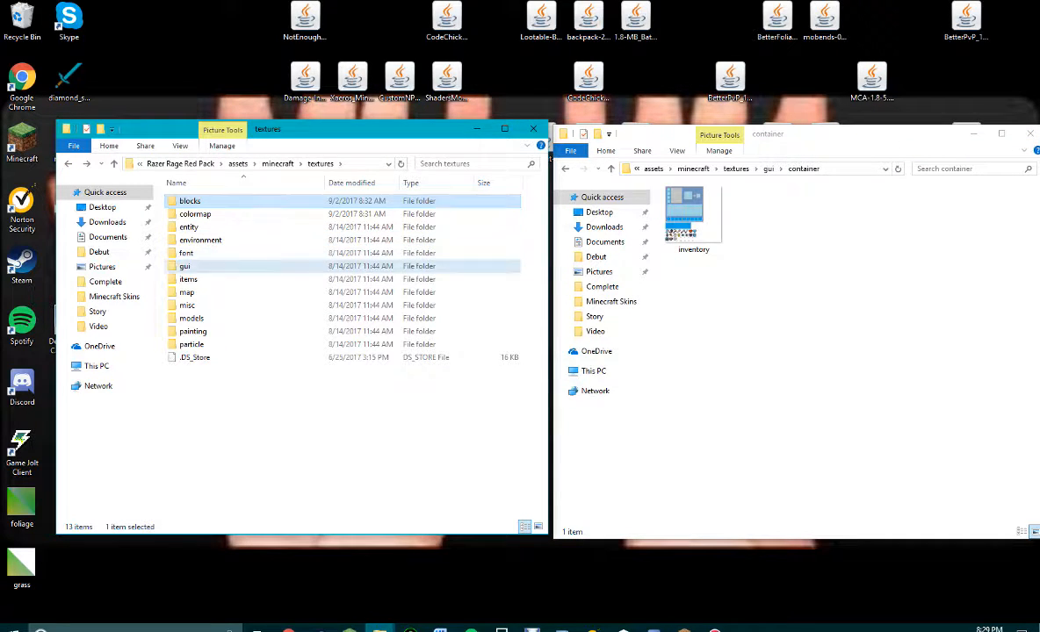
{"action": "double_click", "coordinate": [185, 266]}
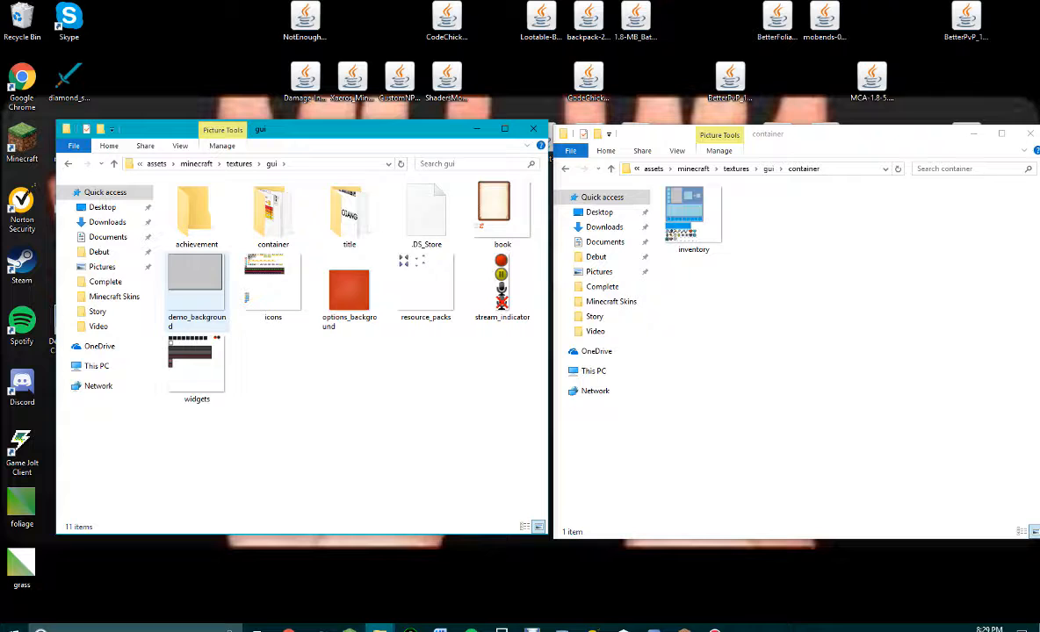
{"action": "double_click", "coordinate": [272, 215]}
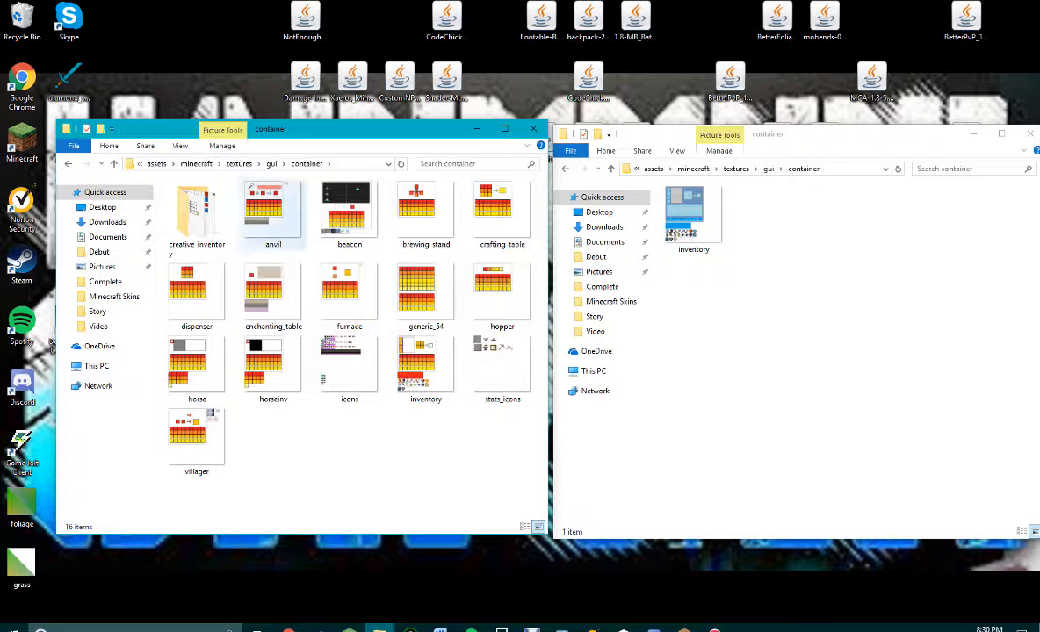
{"action": "double_click", "coordinate": [195, 211]}
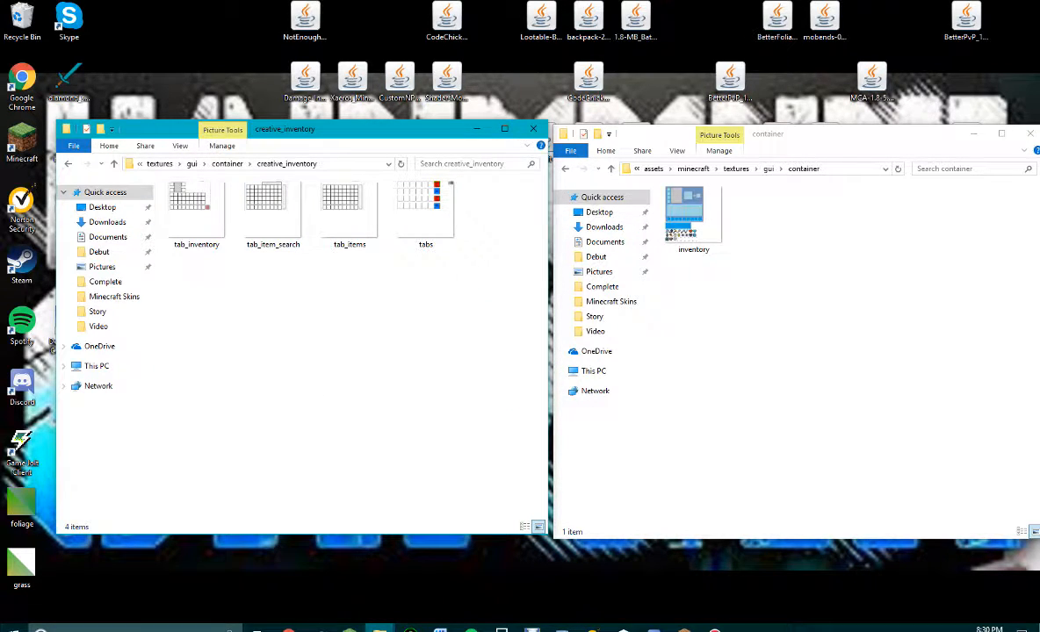
Step: Go back to the container folder in Razer Rage Red Pack and to the textures folder in Glacier Pack
{"action": "key", "text": "alt+Left"}
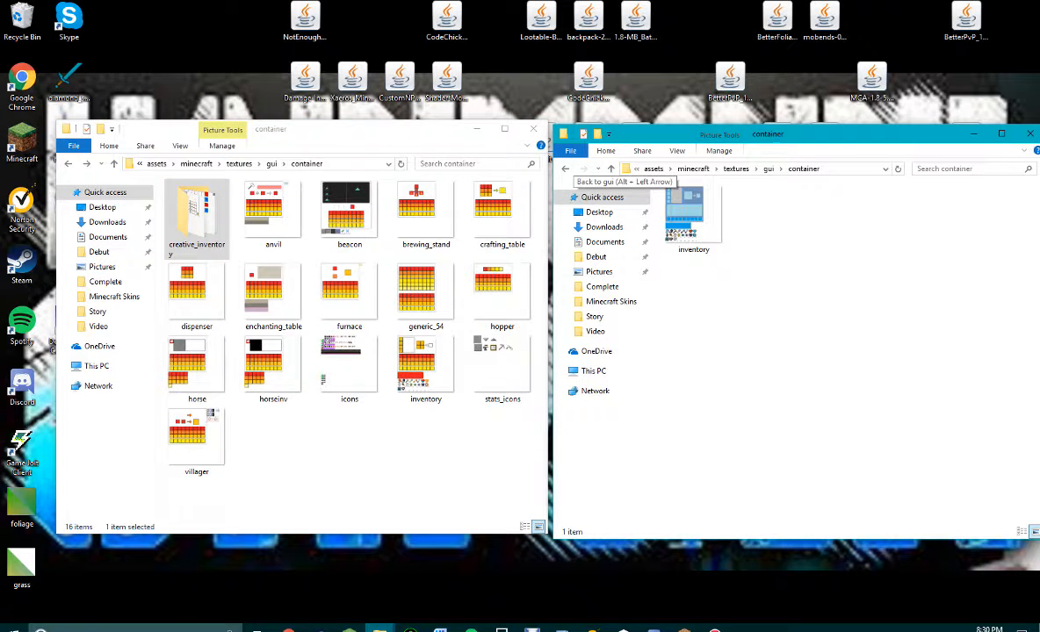
{"action": "left_click", "coordinate": [612, 168]}
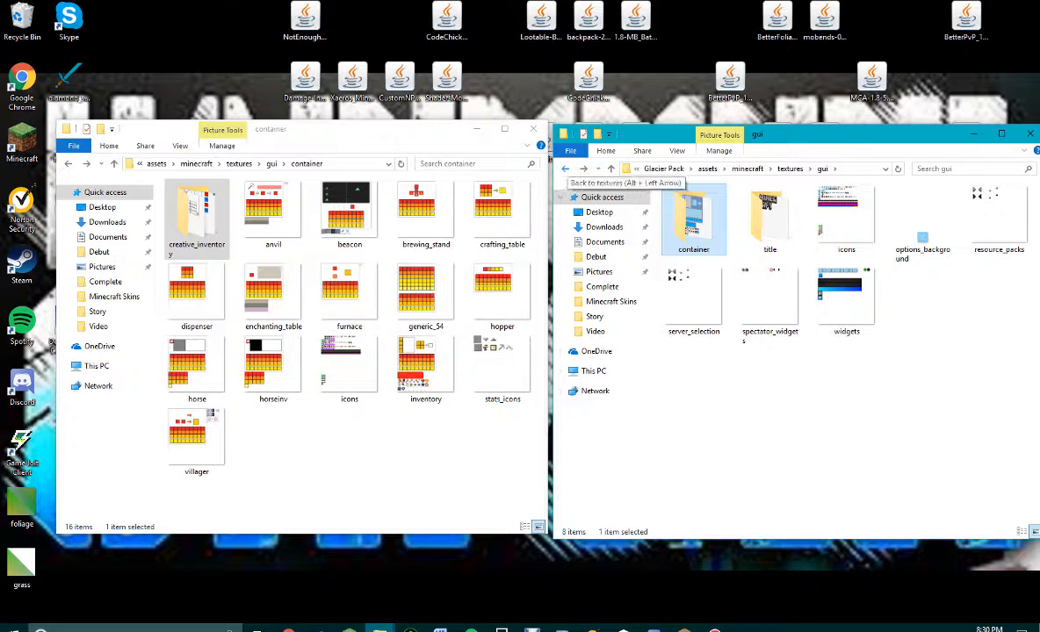
{"action": "left_click", "coordinate": [567, 168]}
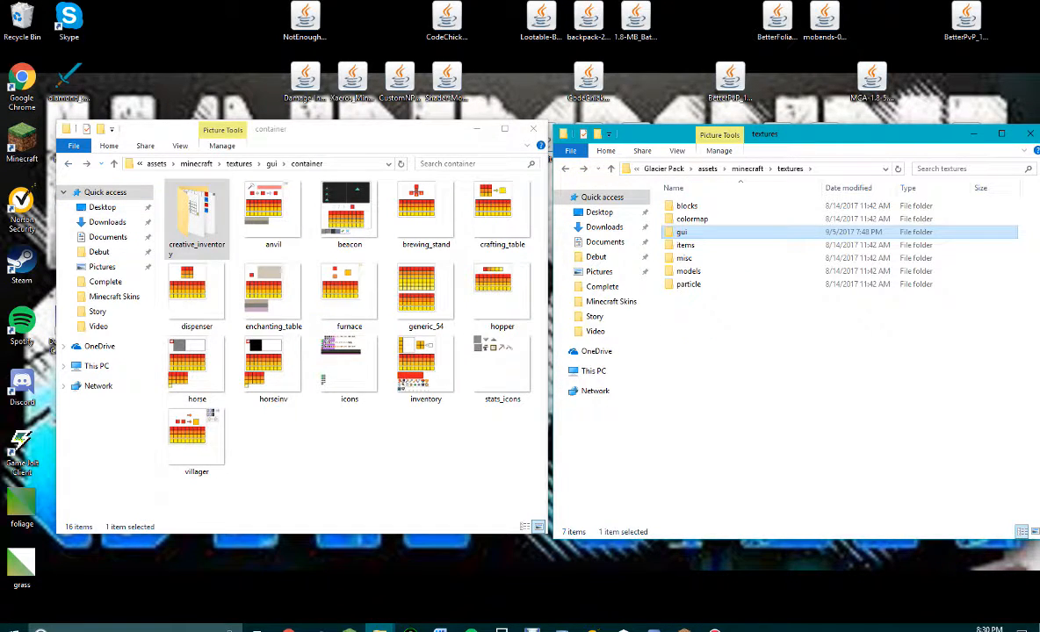
Step: Open the title folder within Razer Rage Red Pack's gui folder, and briefly view the items folder in Glacier Pack's textures
{"action": "left_click", "coordinate": [69, 163]}
{"action": "double_click", "coordinate": [349, 214]}
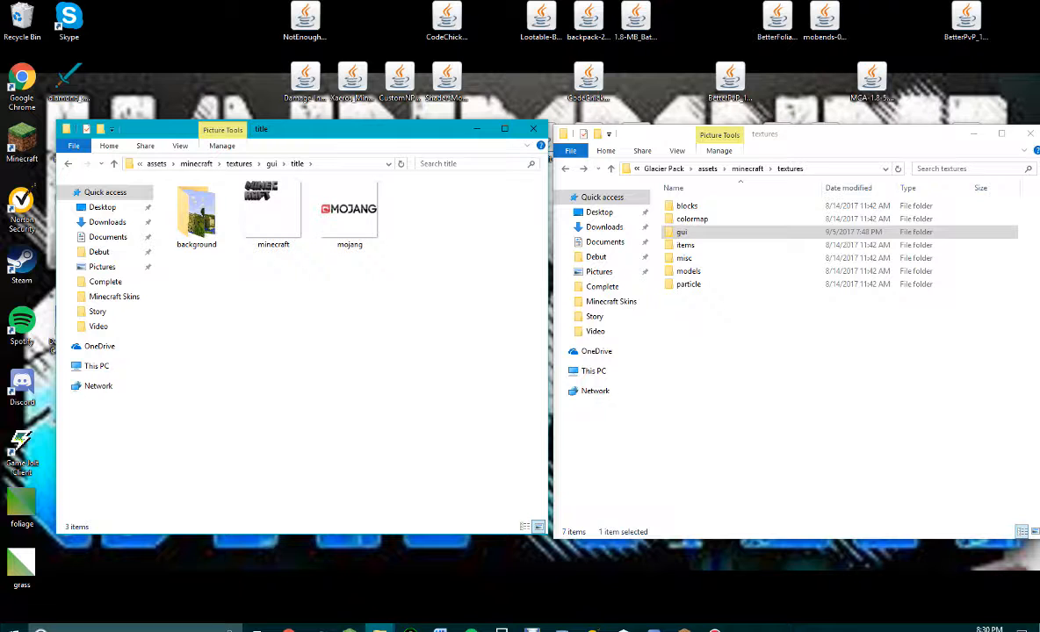
{"action": "double_click", "coordinate": [686, 245]}
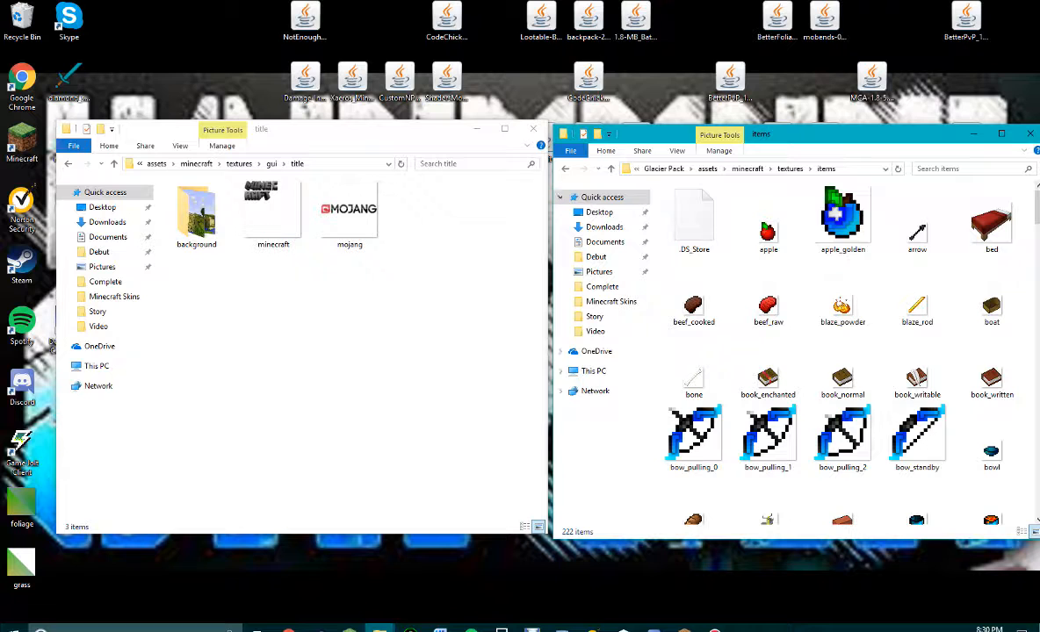
{"action": "left_click", "coordinate": [565, 169]}
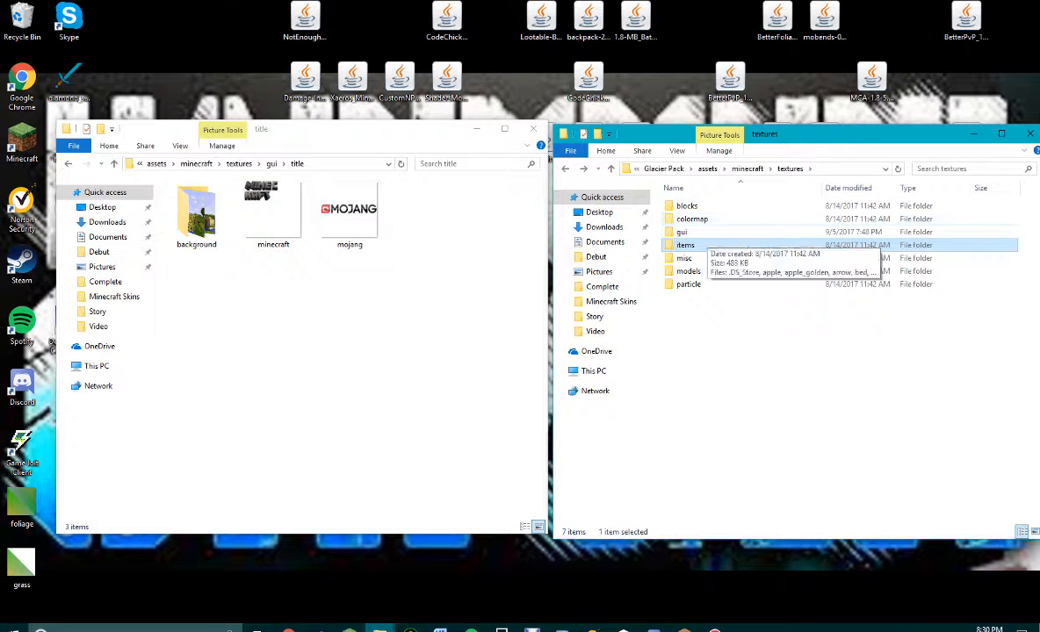
Step: In Glacier Pack's textures, view the armor images inside models and the particle folder's image, ending back in textures
{"action": "double_click", "coordinate": [689, 271]}
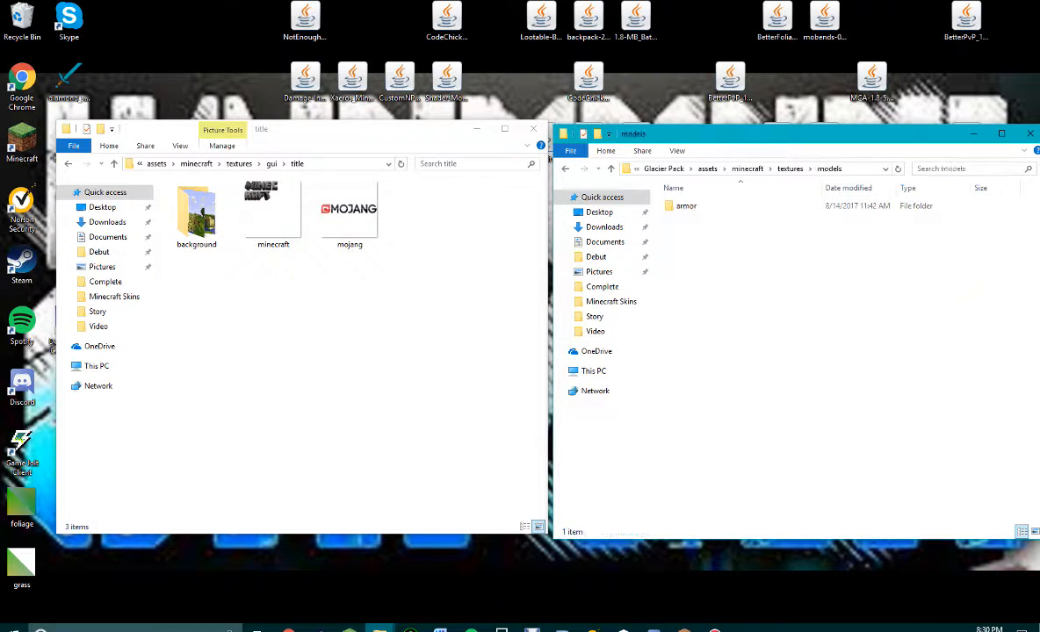
{"action": "double_click", "coordinate": [686, 206]}
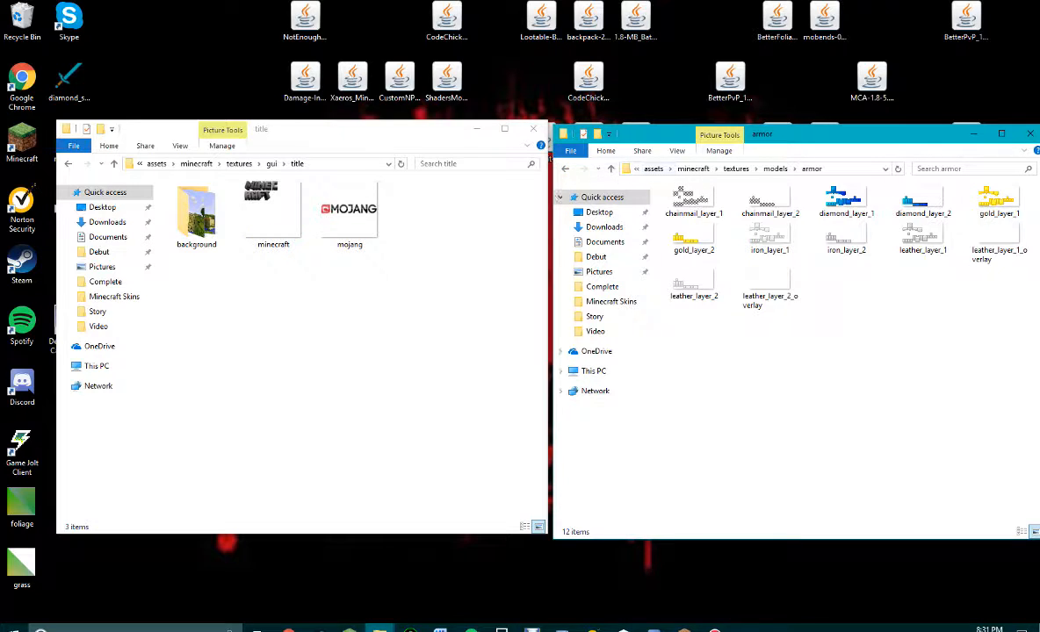
{"action": "key", "text": "alt+Up"}
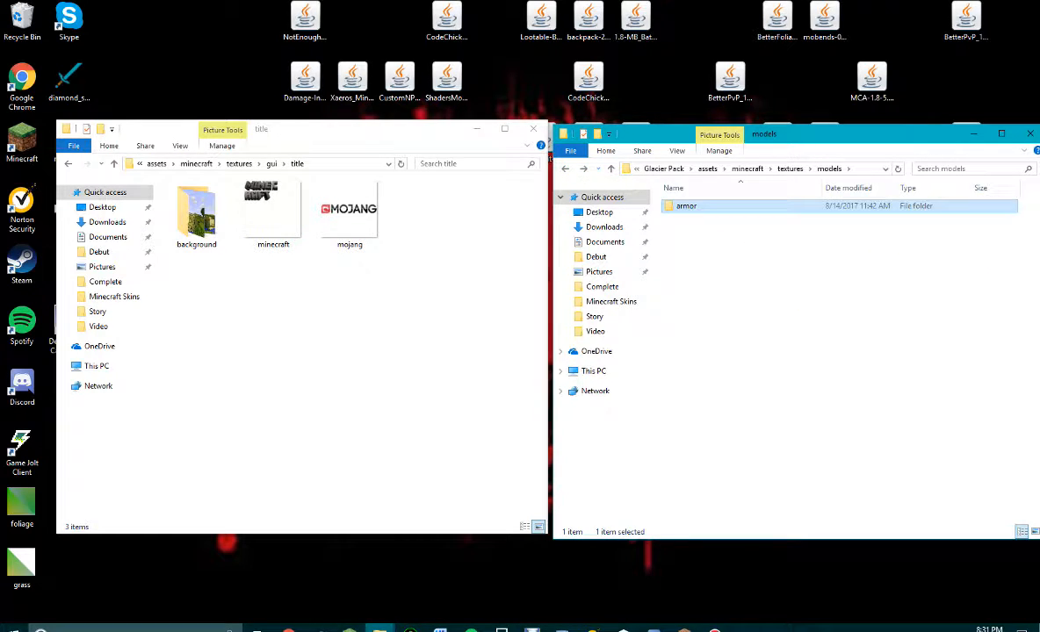
{"action": "key", "text": "alt+Up"}
{"action": "double_click", "coordinate": [687, 284]}
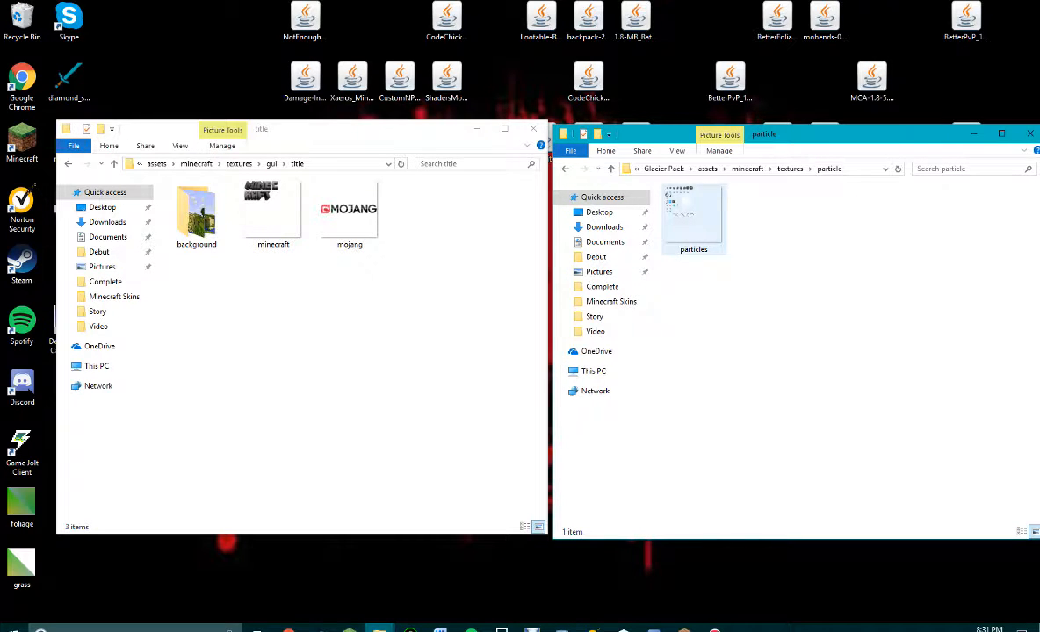
{"action": "left_click", "coordinate": [565, 168]}
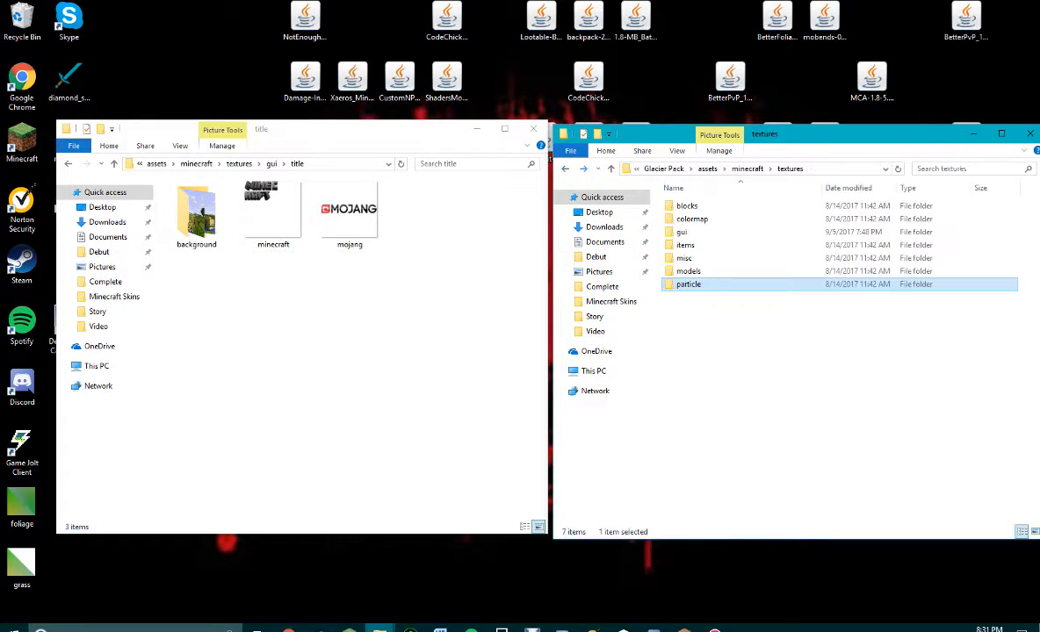
Step: Open Glacier Pack's items folder and examine its item textures, including the diamond tools, through to the last wood tools
{"action": "left_click", "coordinate": [686, 245]}
{"action": "double_click", "coordinate": [686, 245]}
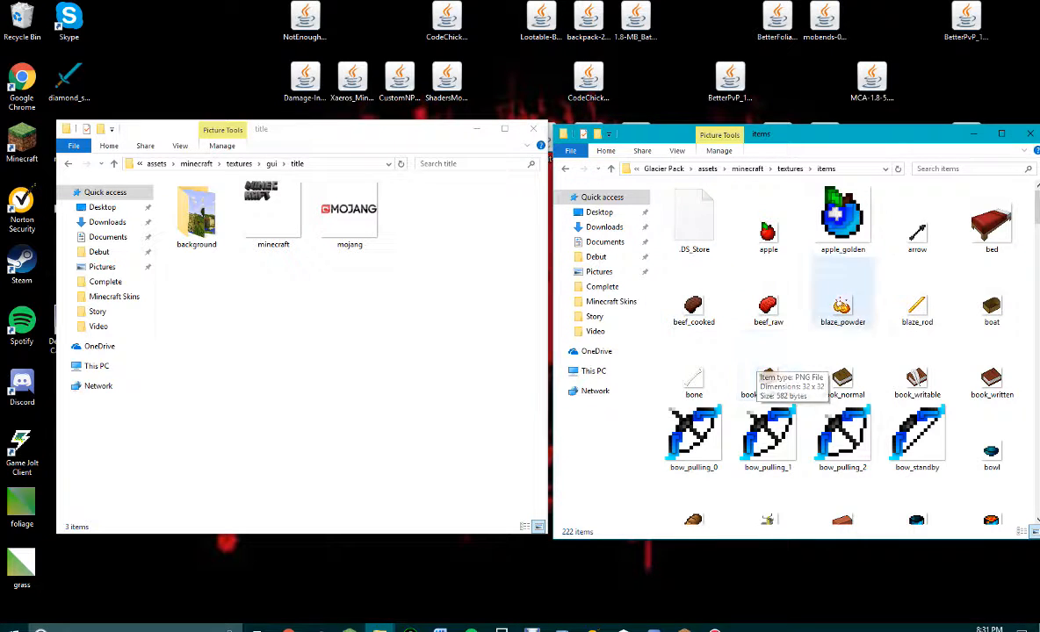
{"action": "scroll", "coordinate": [773, 395], "scroll_direction": "down", "scroll_amount": 8}
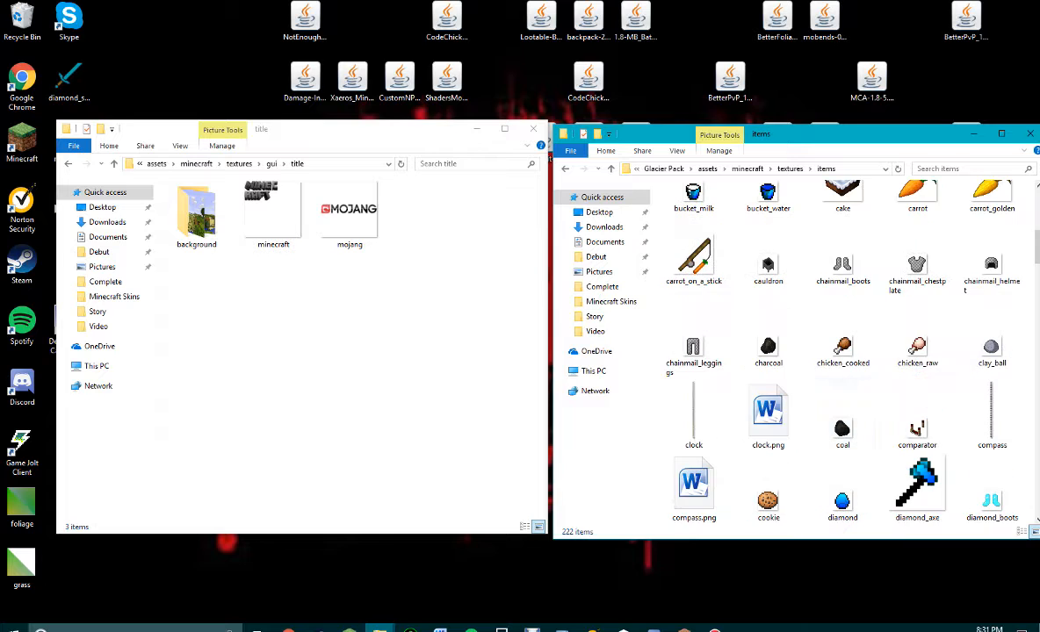
{"action": "scroll", "coordinate": [917, 254], "scroll_direction": "down", "scroll_amount": 4}
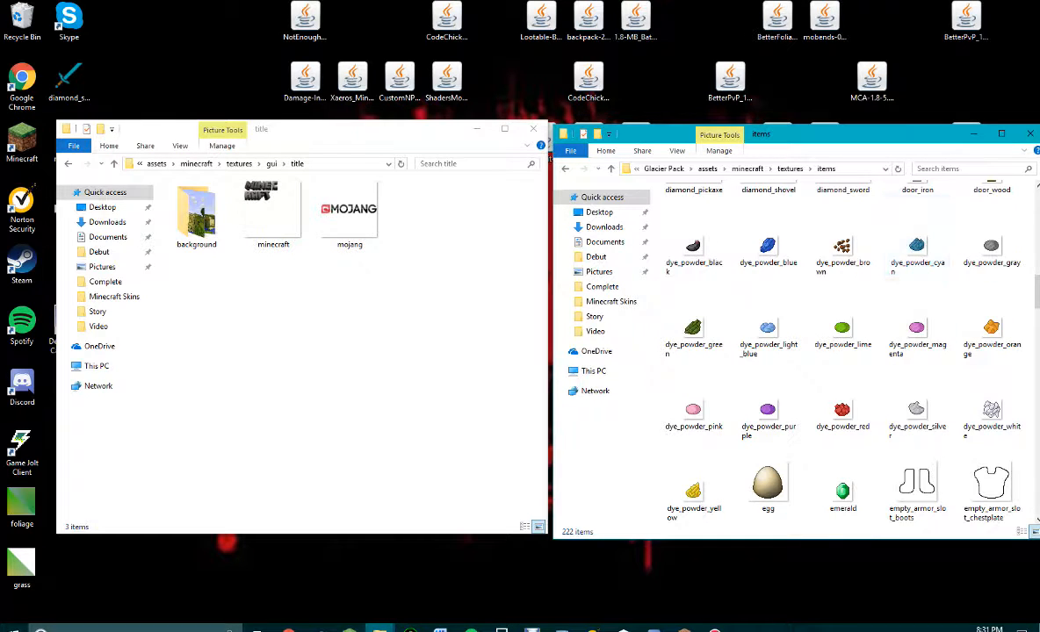
{"action": "scroll", "coordinate": [966, 281], "scroll_direction": "up", "scroll_amount": 4}
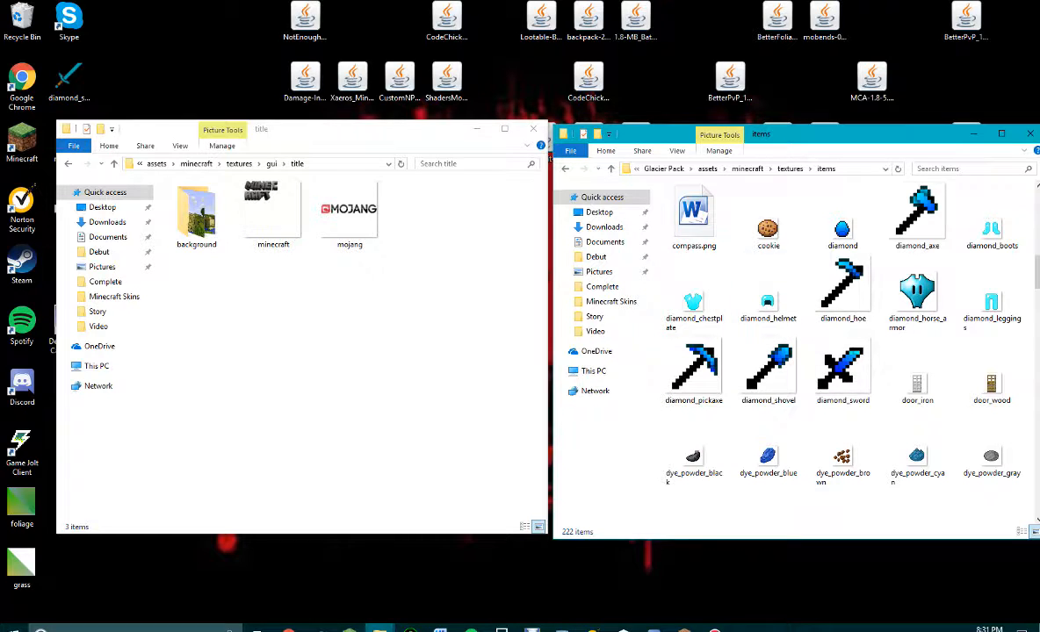
{"action": "scroll", "coordinate": [917, 334], "scroll_direction": "down", "scroll_amount": 8}
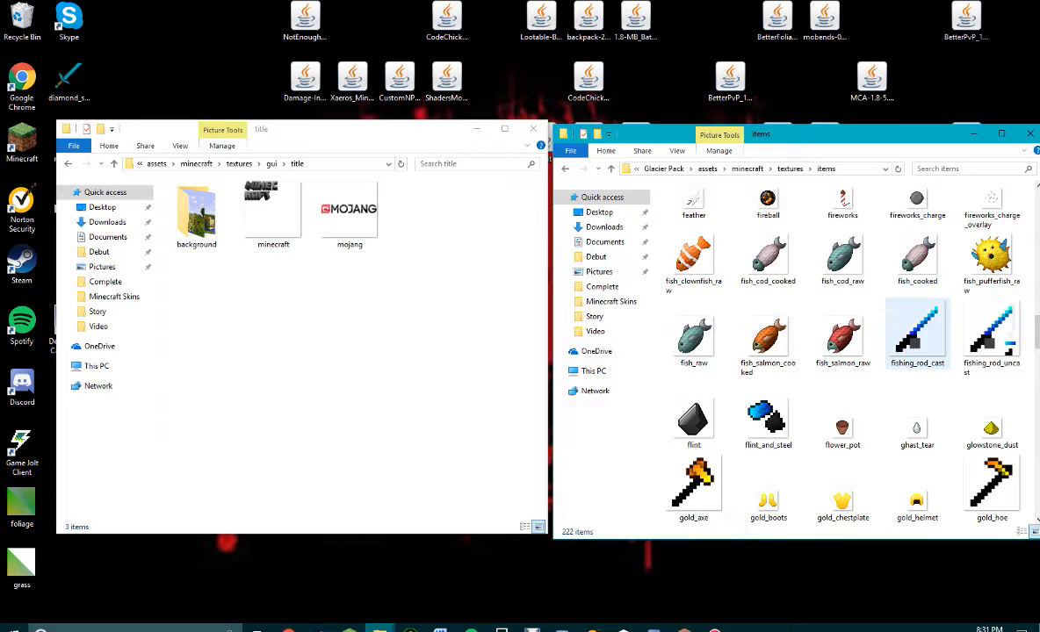
{"action": "scroll", "coordinate": [917, 334], "scroll_direction": "down", "scroll_amount": 10}
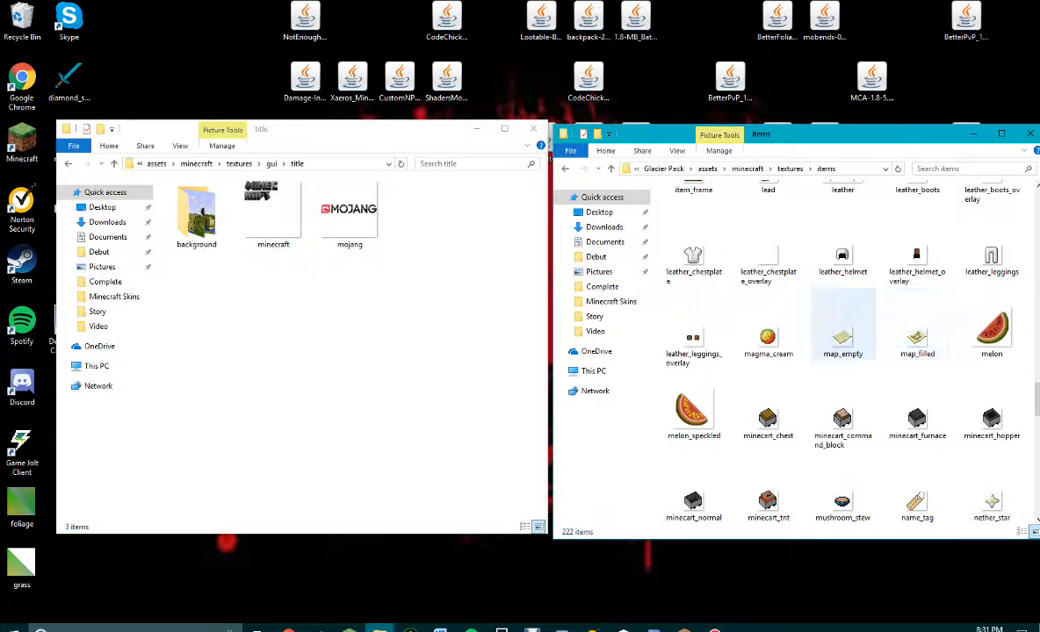
{"action": "scroll", "coordinate": [843, 325], "scroll_direction": "down", "scroll_amount": 5}
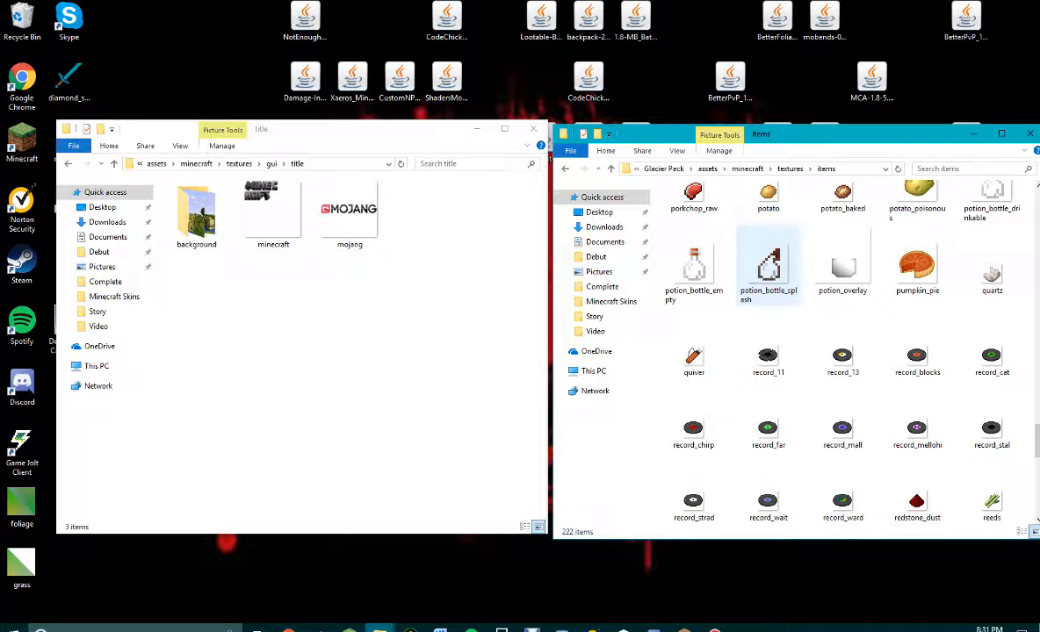
{"action": "scroll", "coordinate": [842, 325], "scroll_direction": "down", "scroll_amount": 5}
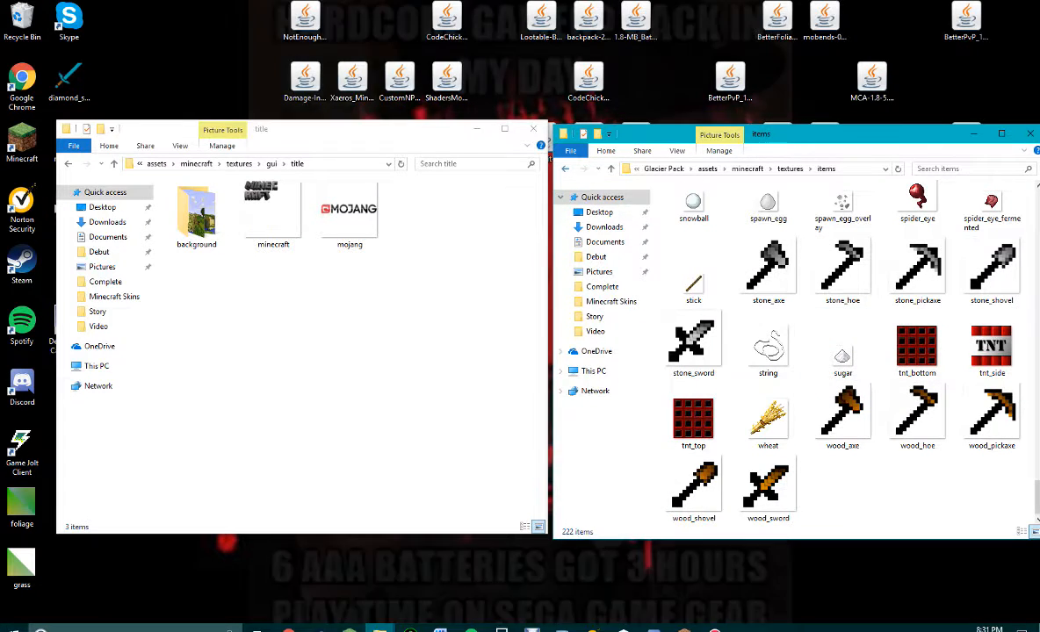
Step: Go back from Glacier Pack to the resourcepacks folder and open Erza Pack's assets, minecraft and textures folders
{"action": "left_click", "coordinate": [564, 169]}
{"action": "left_click", "coordinate": [565, 169]}
{"action": "left_click", "coordinate": [565, 168]}
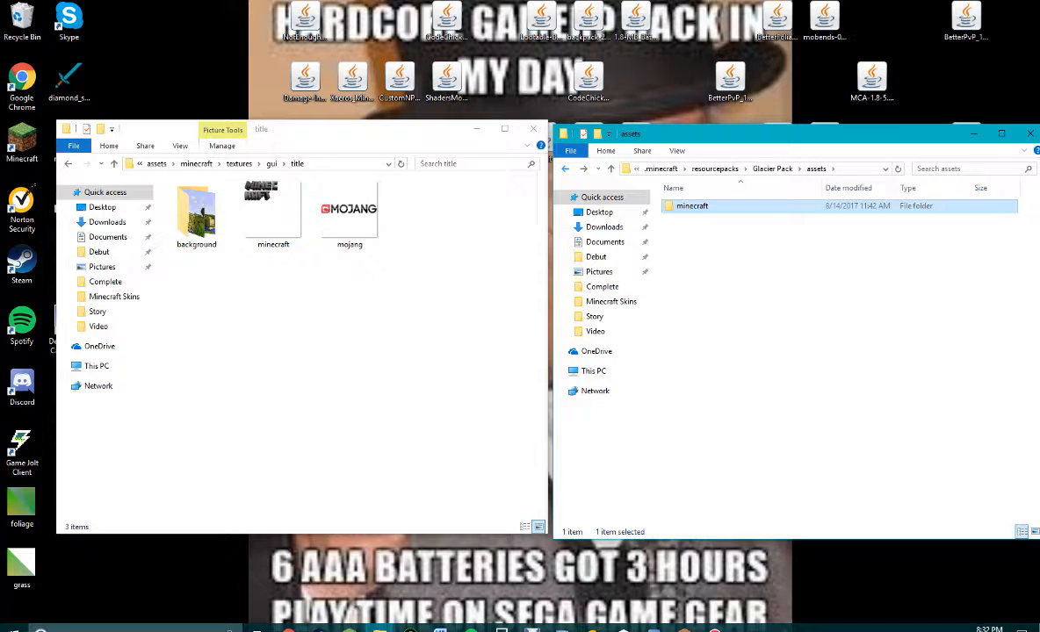
{"action": "left_click", "coordinate": [565, 168]}
{"action": "left_click", "coordinate": [565, 168]}
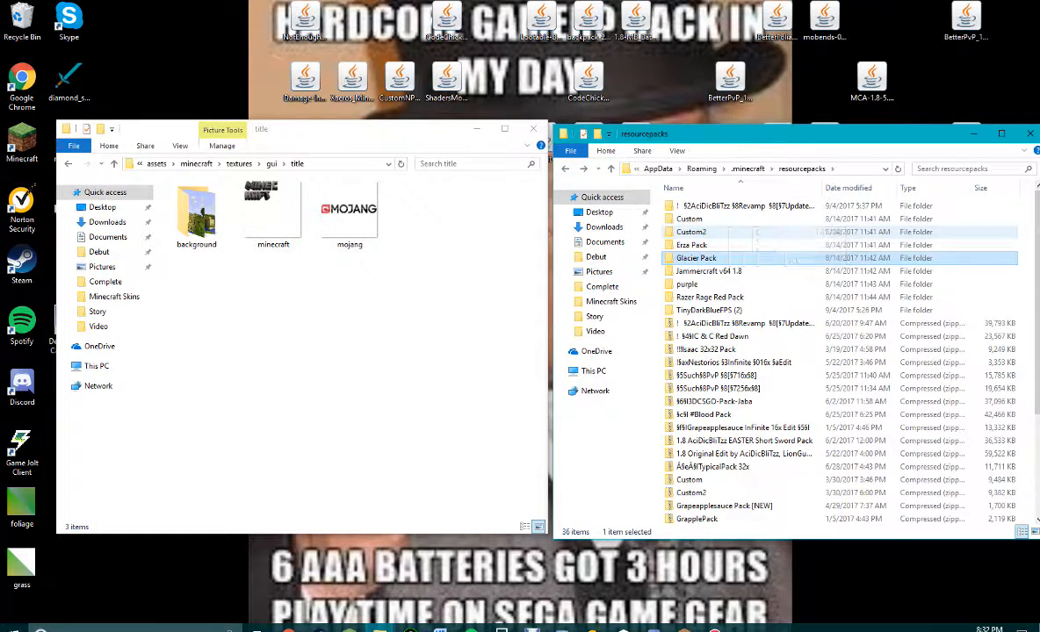
{"action": "left_click", "coordinate": [720, 245]}
{"action": "double_click", "coordinate": [720, 245]}
{"action": "double_click", "coordinate": [690, 207]}
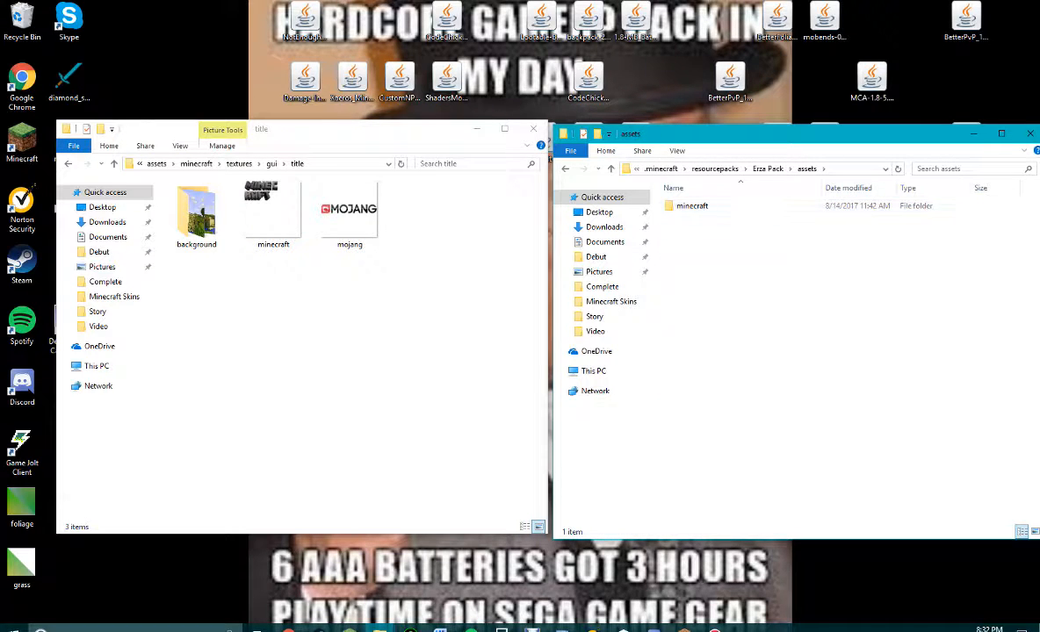
{"action": "double_click", "coordinate": [693, 206]}
{"action": "double_click", "coordinate": [689, 219]}
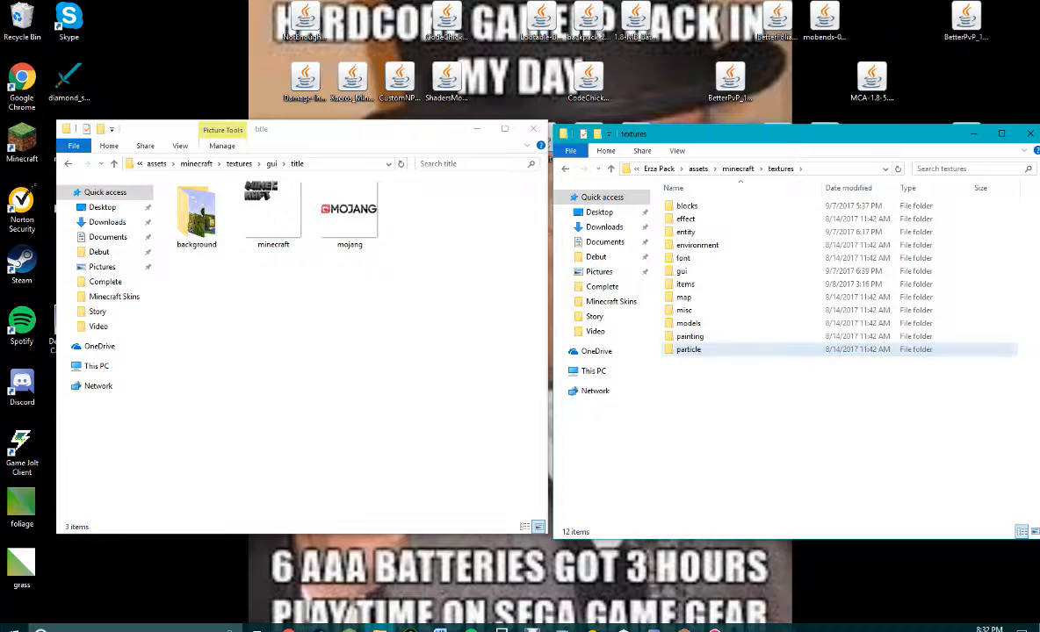
Step: In Erza Pack's textures, view the painting image and open the armor folder inside models
{"action": "left_click", "coordinate": [688, 350]}
{"action": "double_click", "coordinate": [690, 336]}
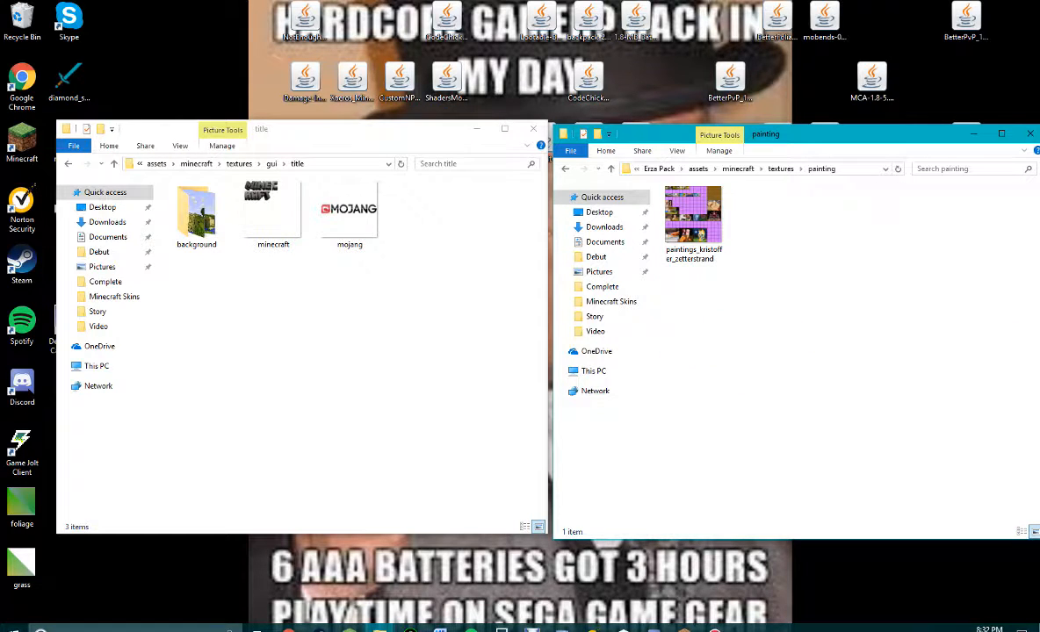
{"action": "left_click", "coordinate": [617, 169]}
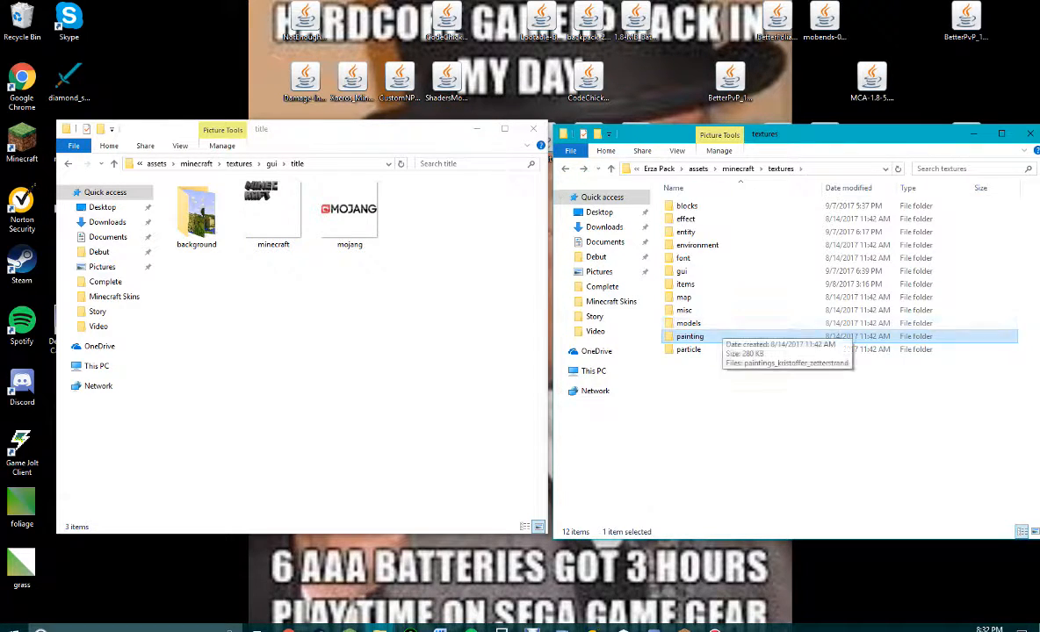
{"action": "double_click", "coordinate": [688, 323]}
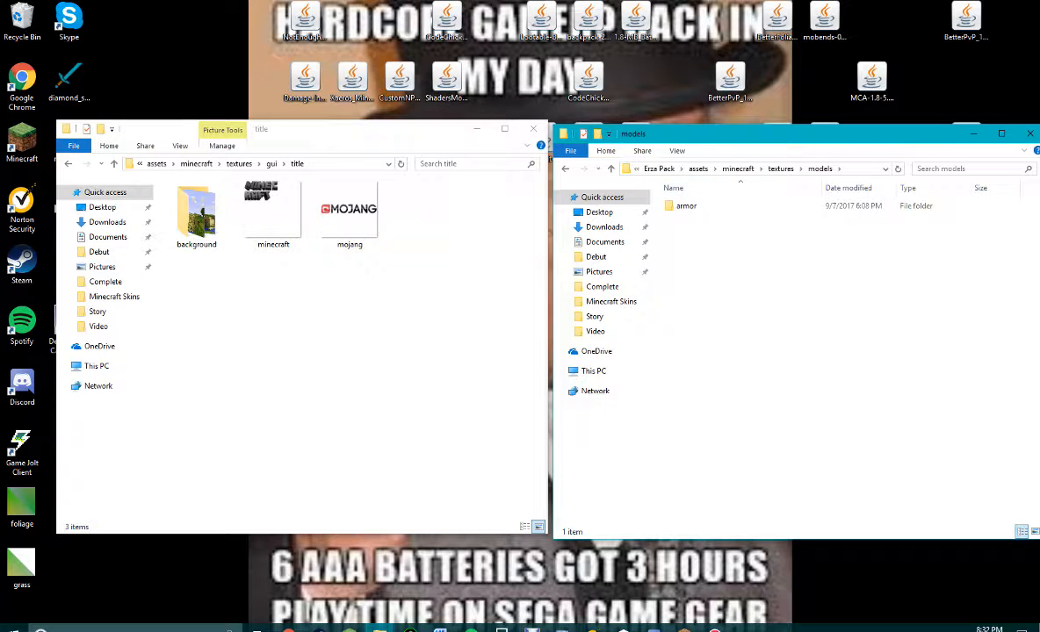
{"action": "double_click", "coordinate": [689, 205]}
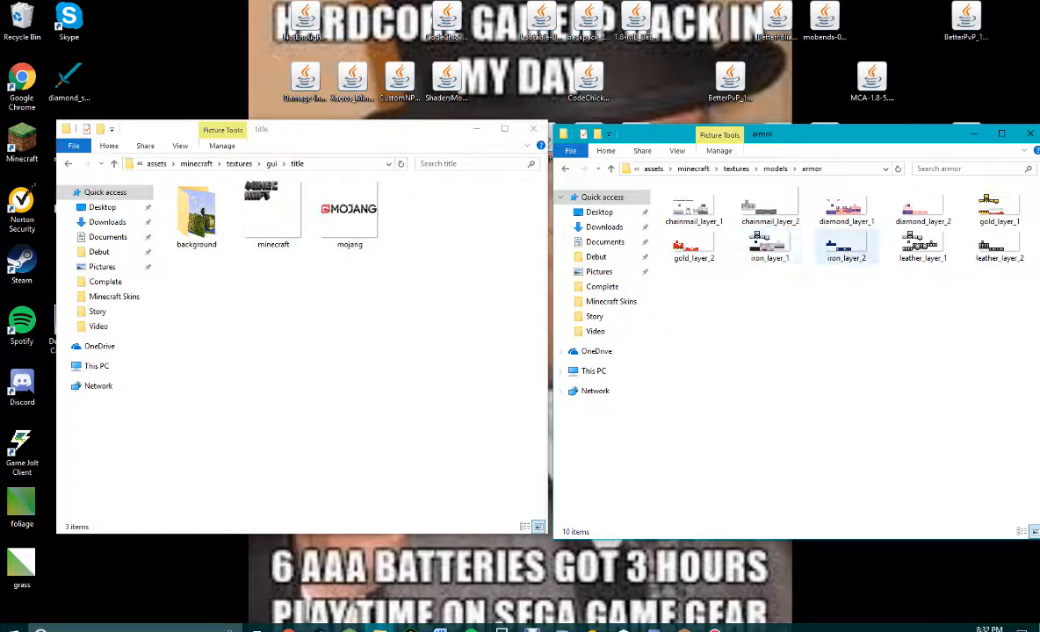
Step: Go back from Razer Rage Red Pack to resourcepacks and open the Custom pack's assets, minecraft and textures folders
{"action": "left_click", "coordinate": [68, 164]}
{"action": "left_click", "coordinate": [68, 163]}
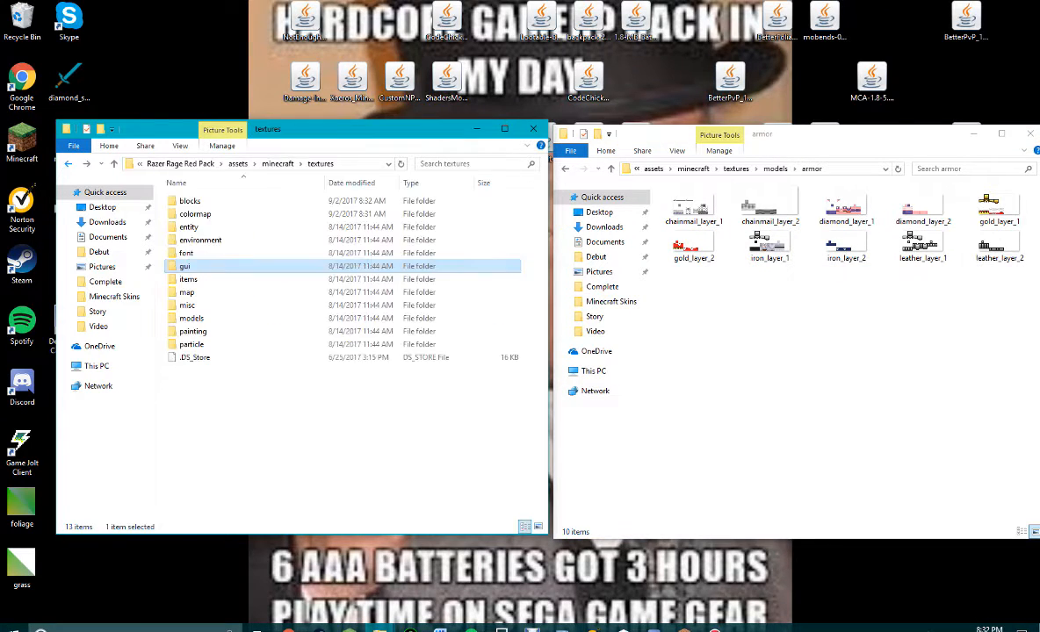
{"action": "left_click", "coordinate": [68, 163]}
{"action": "left_click", "coordinate": [68, 163]}
{"action": "left_click", "coordinate": [68, 163]}
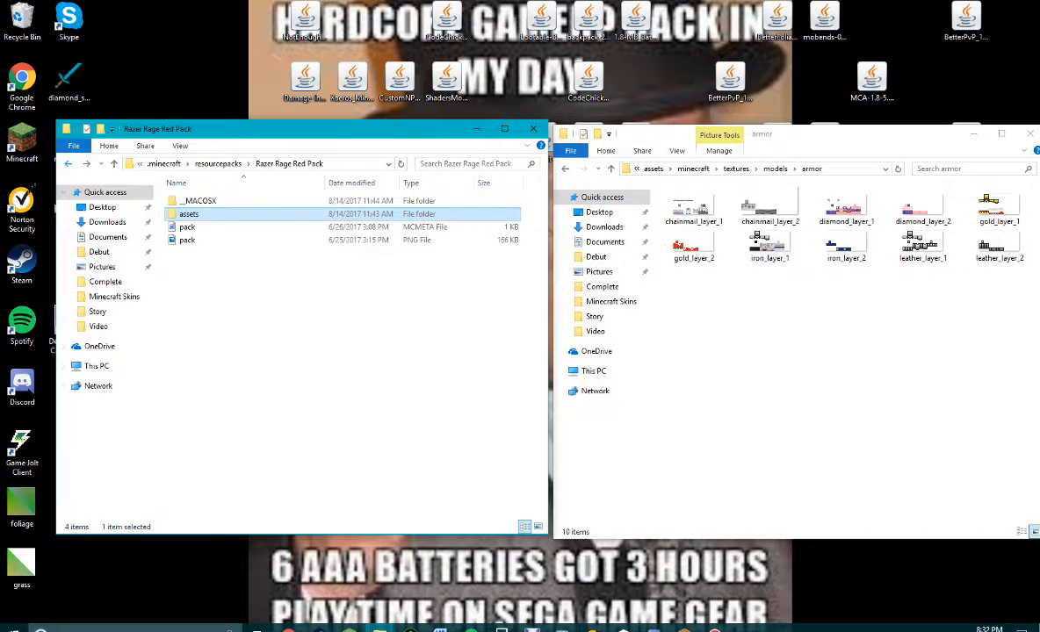
{"action": "left_click", "coordinate": [68, 163]}
{"action": "double_click", "coordinate": [192, 214]}
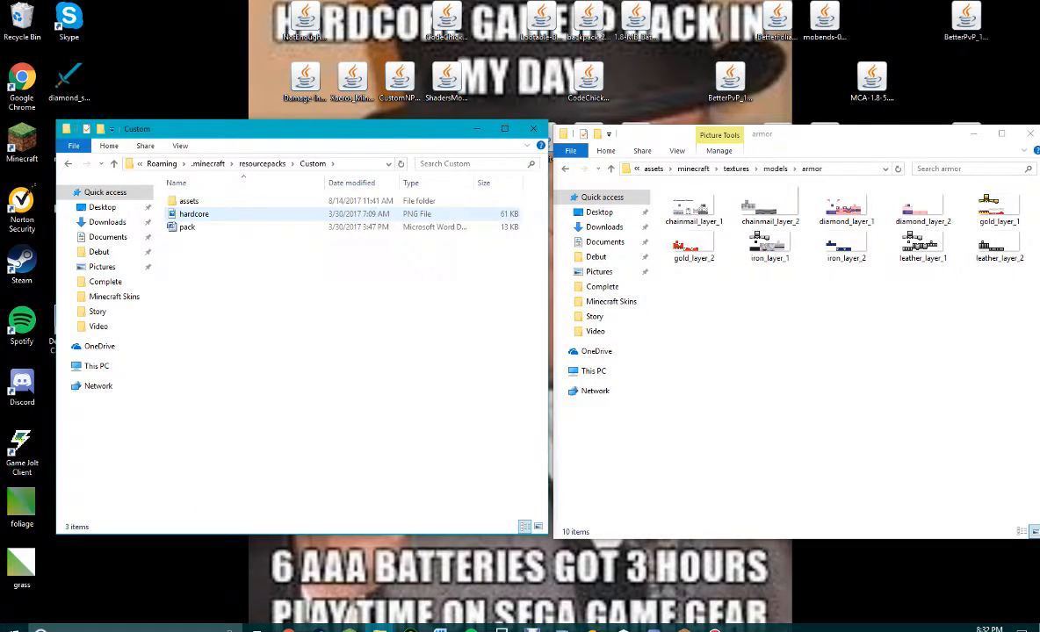
{"action": "double_click", "coordinate": [189, 201]}
{"action": "double_click", "coordinate": [189, 201]}
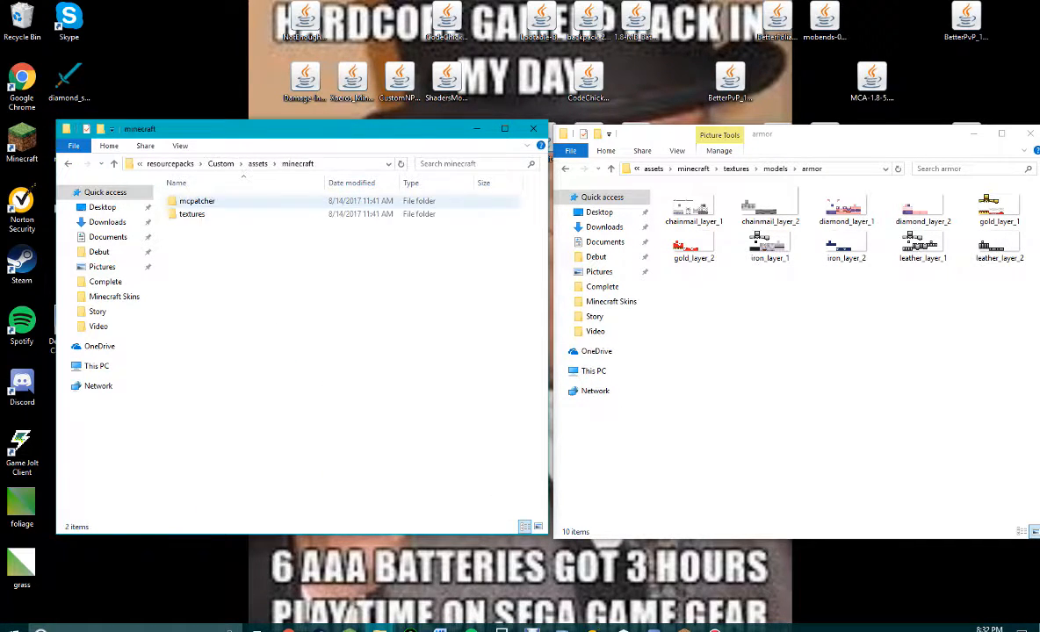
{"action": "left_click", "coordinate": [192, 213]}
{"action": "double_click", "coordinate": [192, 213]}
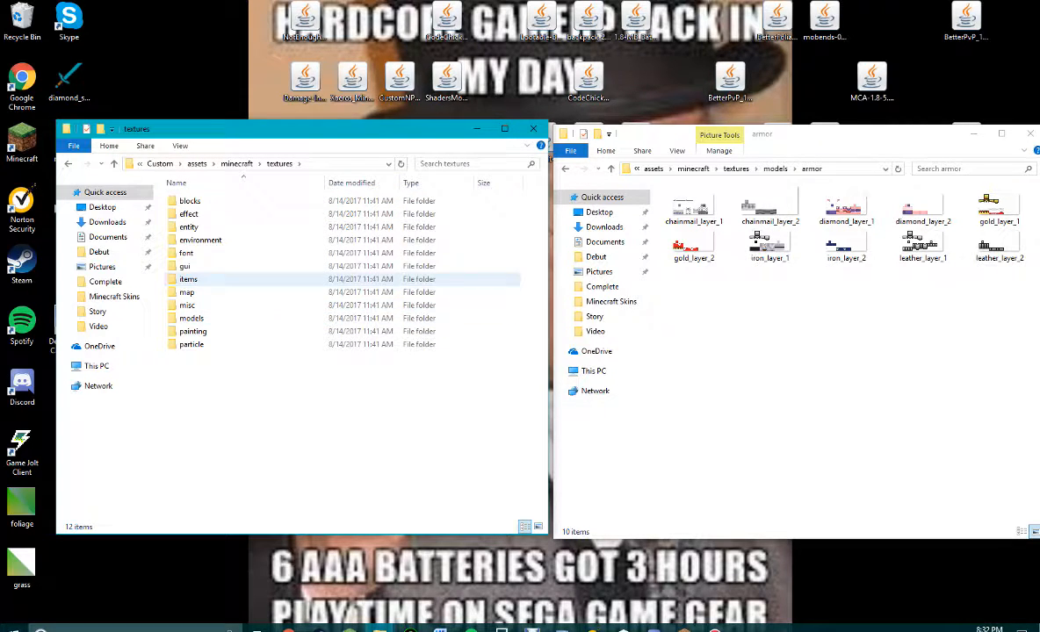
Step: Open the Custom pack's models and armor folders to compare its armor layers with Erza Pack's
{"action": "double_click", "coordinate": [192, 318]}
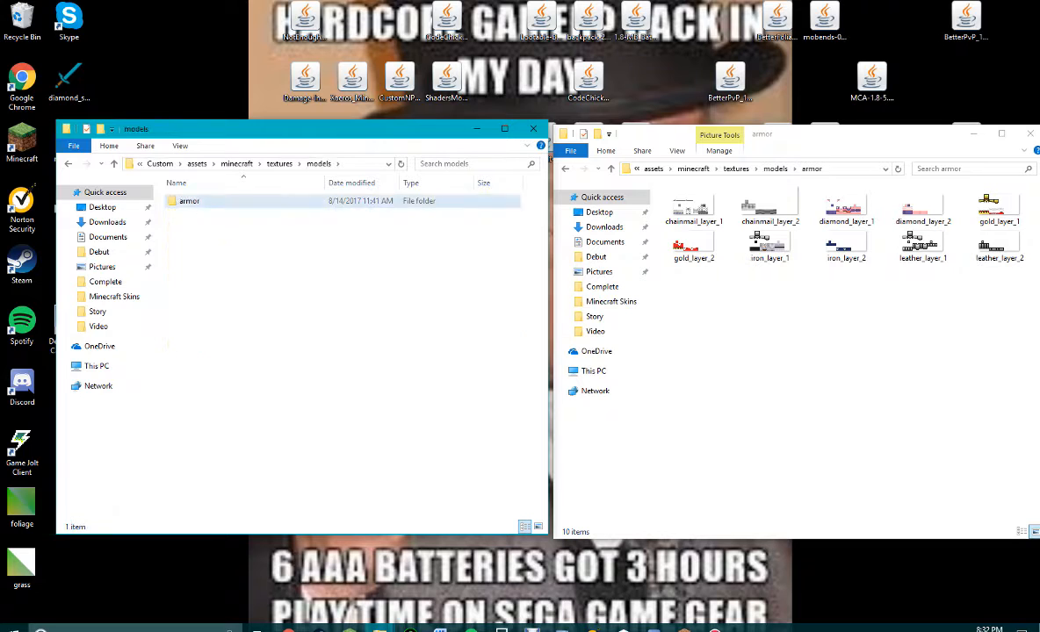
{"action": "double_click", "coordinate": [189, 201]}
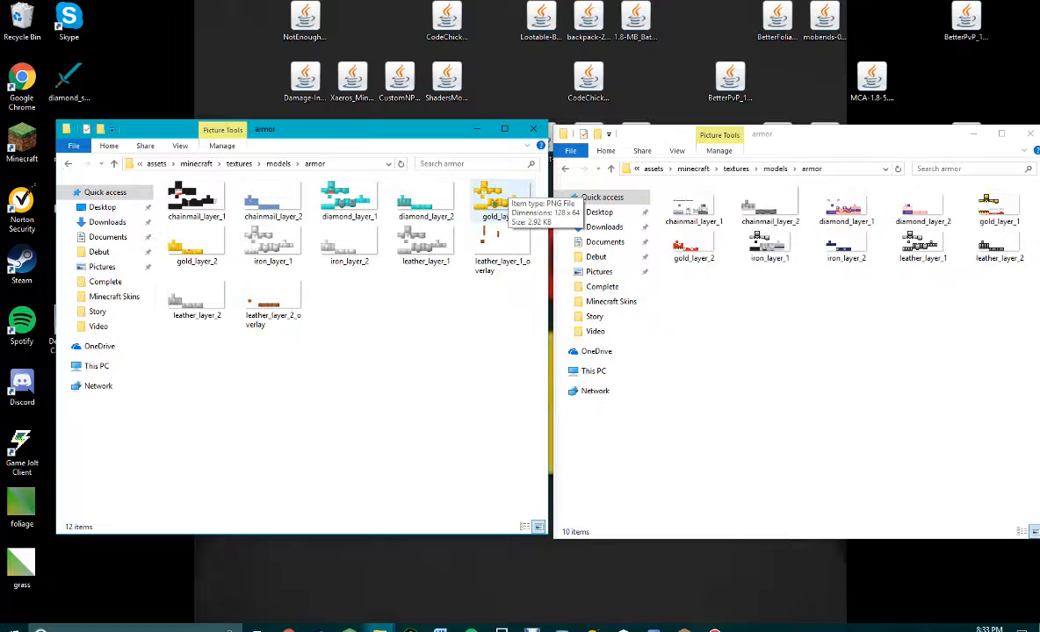
{"action": "left_click", "coordinate": [497, 198]}
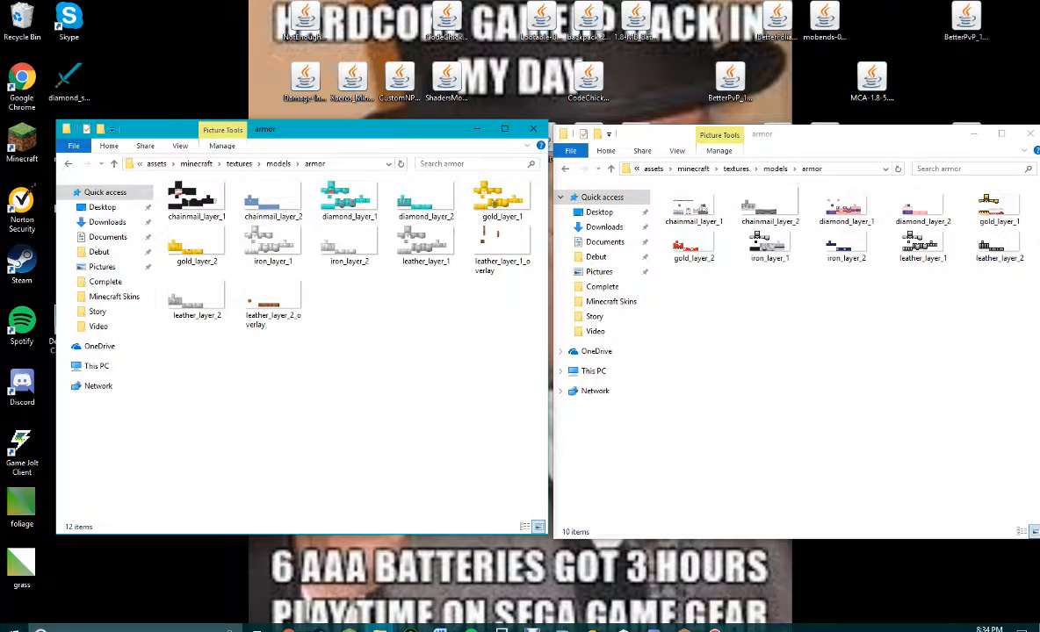
Step: Return from Erza Pack's armor folder to its textures folder and open map to view the map images
{"action": "left_click", "coordinate": [565, 169]}
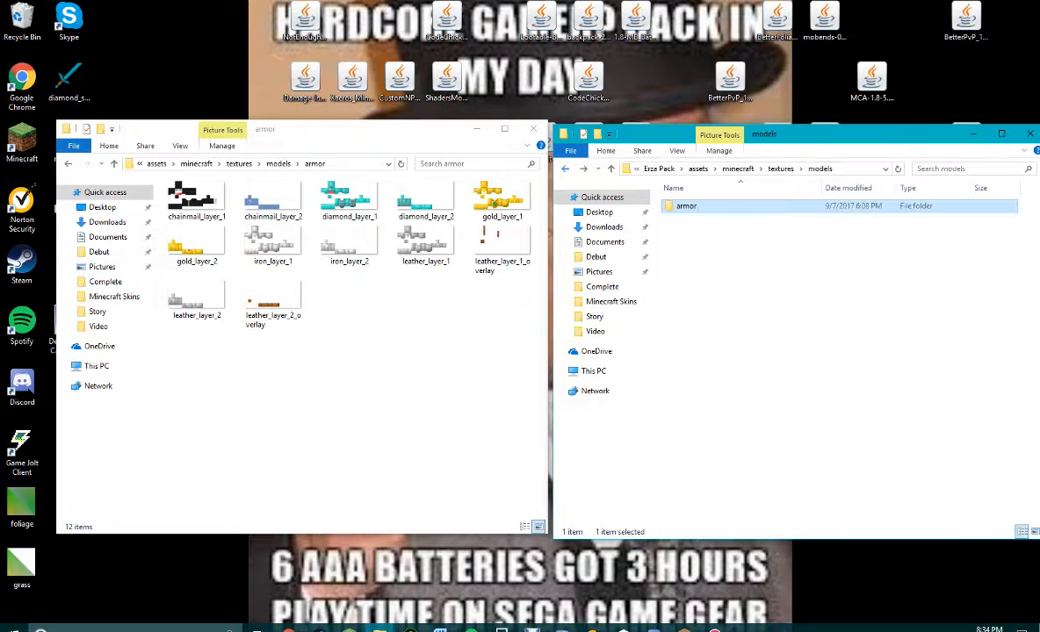
{"action": "left_click", "coordinate": [565, 168]}
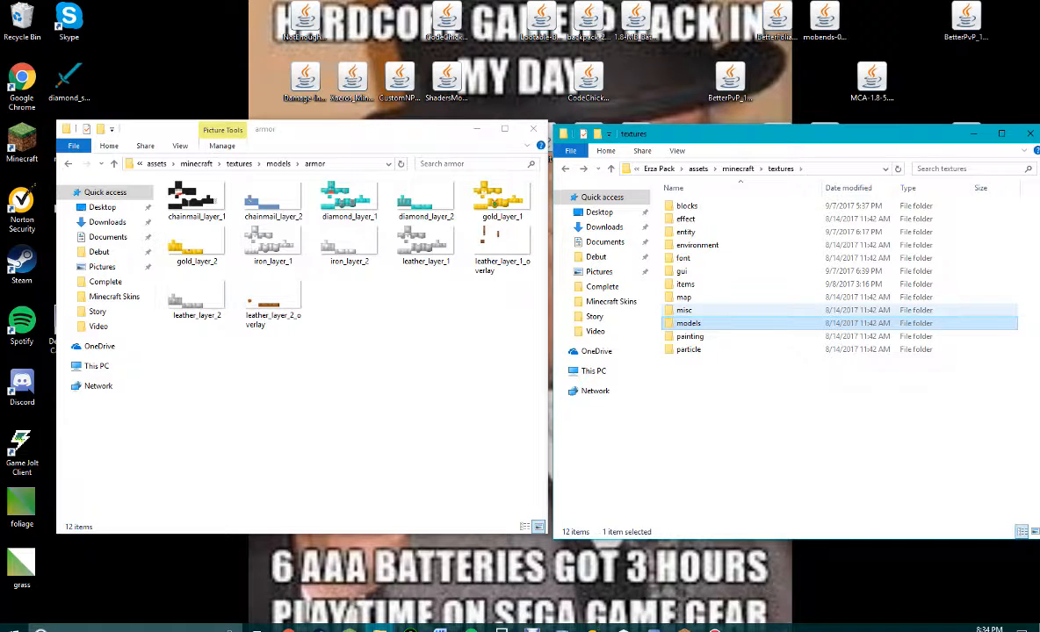
{"action": "double_click", "coordinate": [684, 297]}
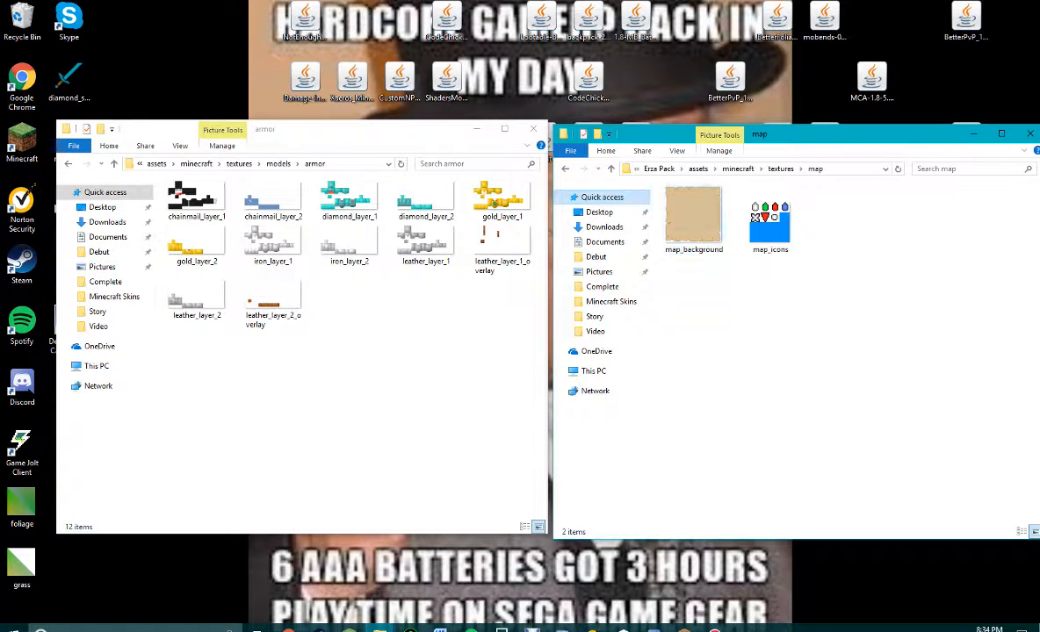
Step: Return from Erza Pack's map folder to textures, view the font folder and go back to textures
{"action": "left_click", "coordinate": [565, 169]}
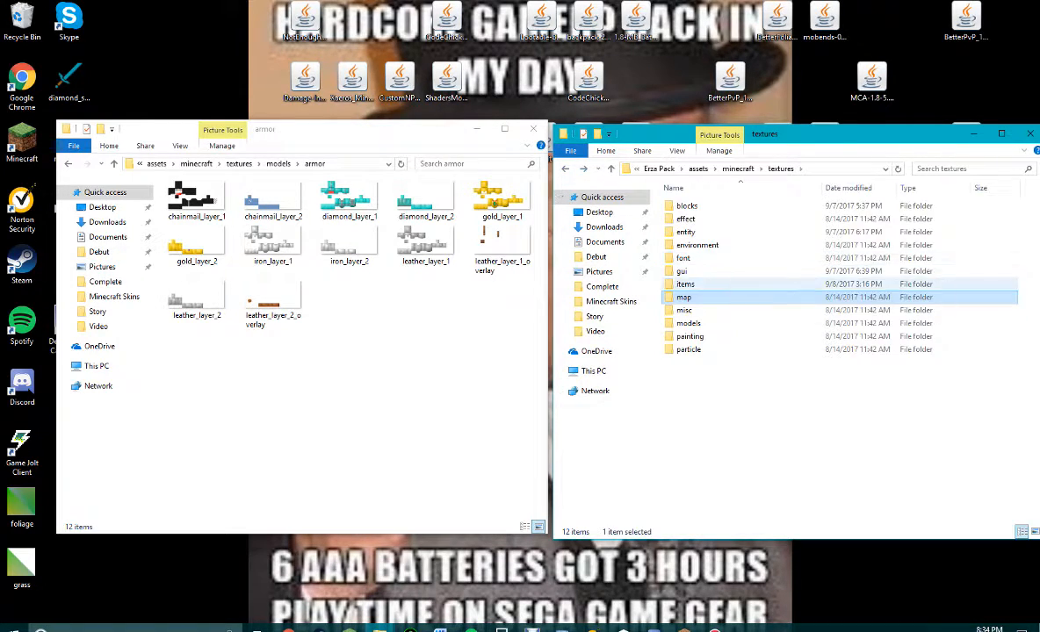
{"action": "double_click", "coordinate": [683, 258]}
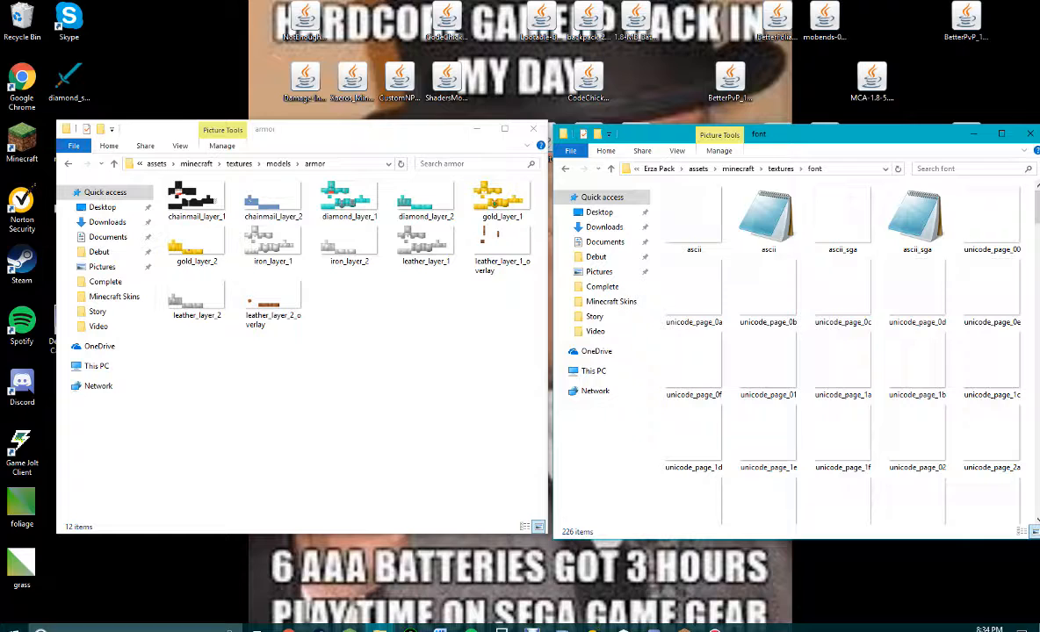
{"action": "left_click", "coordinate": [565, 169]}
Step: Go back from the Custom pack's armor folder to resourcepacks and open Razer Rage Red Pack's assets, minecraft and textures folders
{"action": "left_click", "coordinate": [68, 163]}
{"action": "left_click", "coordinate": [68, 163]}
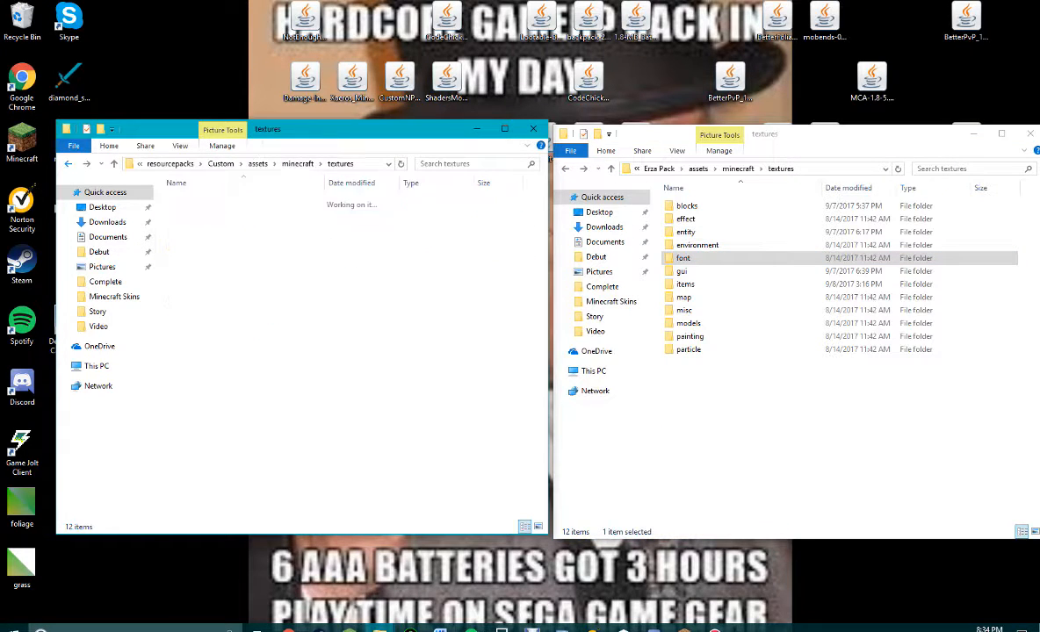
{"action": "left_click", "coordinate": [68, 163]}
{"action": "left_click", "coordinate": [68, 163]}
{"action": "left_click", "coordinate": [68, 164]}
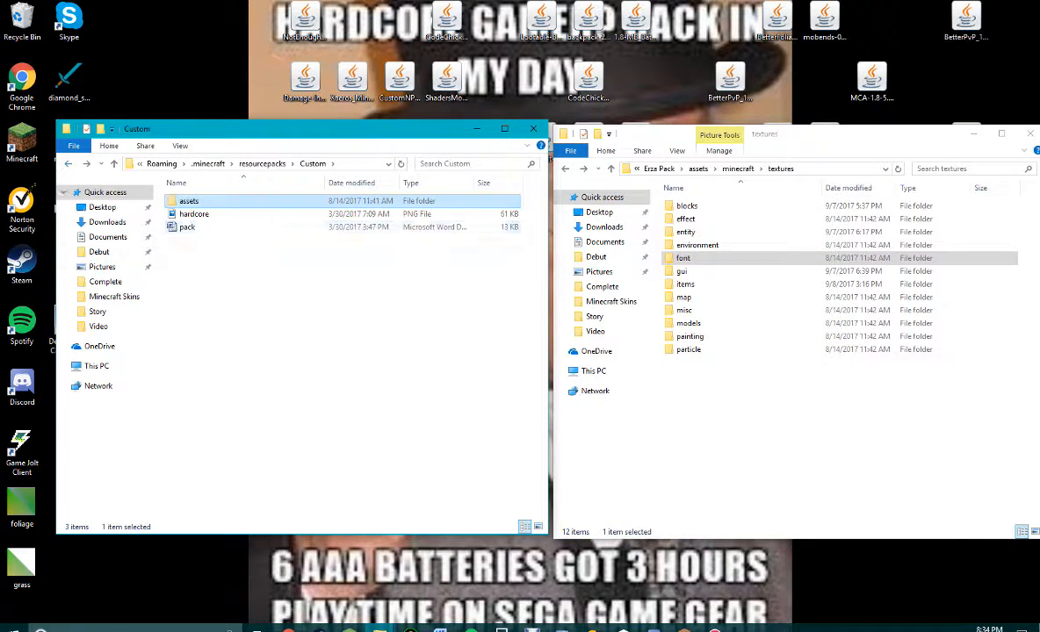
{"action": "left_click", "coordinate": [68, 163]}
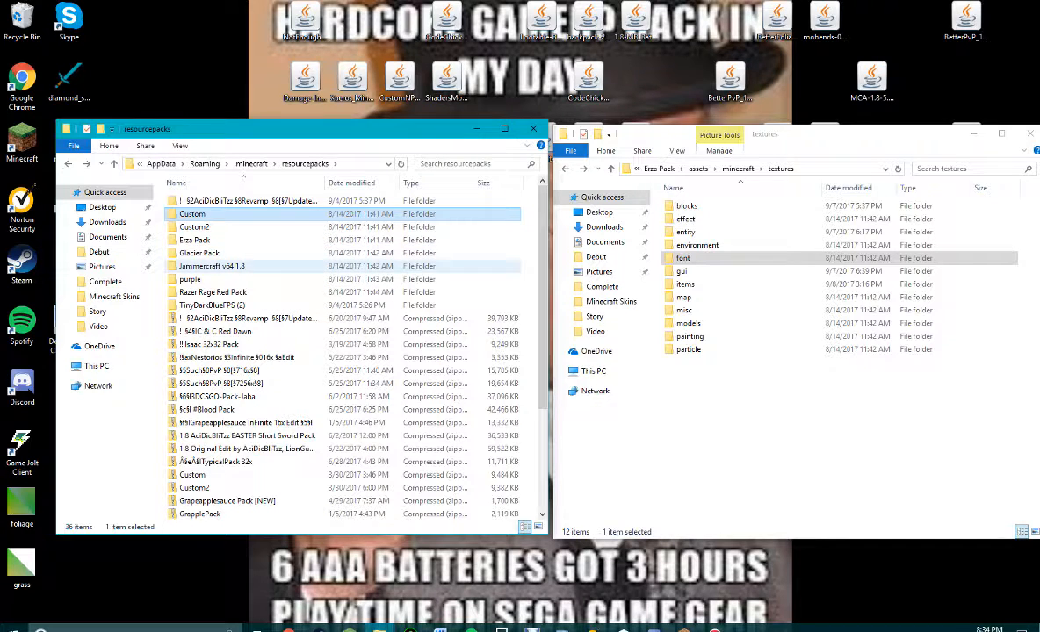
{"action": "double_click", "coordinate": [208, 291]}
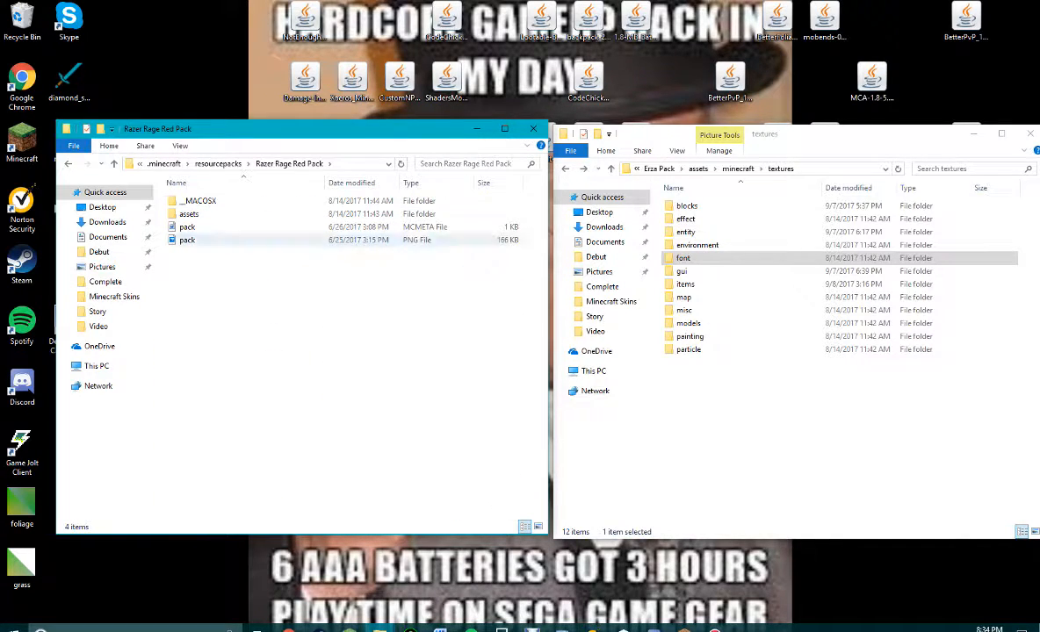
{"action": "double_click", "coordinate": [189, 215]}
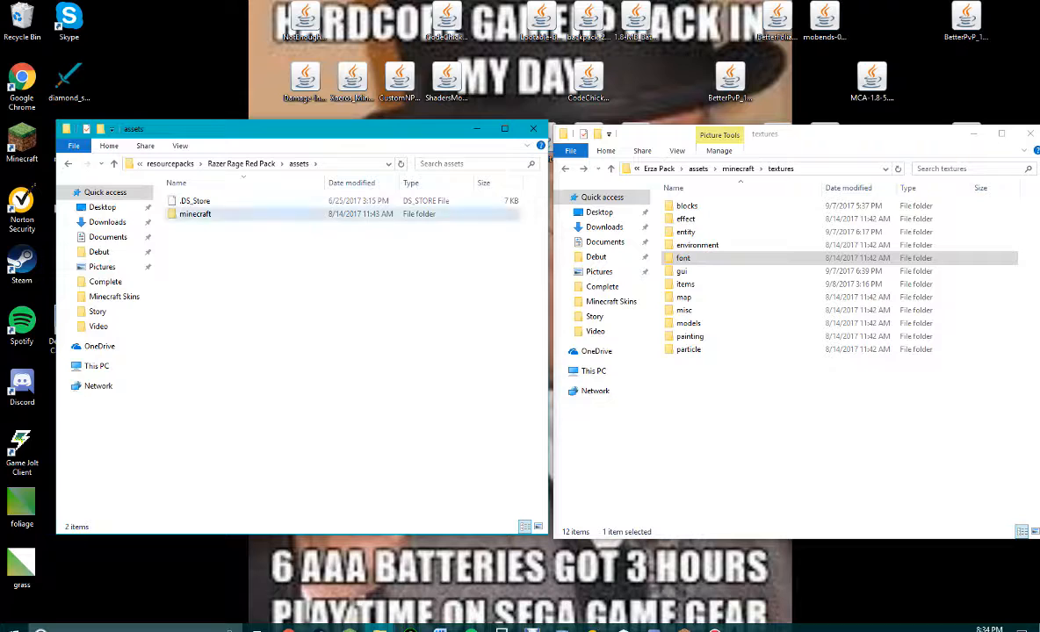
{"action": "double_click", "coordinate": [194, 213]}
{"action": "double_click", "coordinate": [191, 214]}
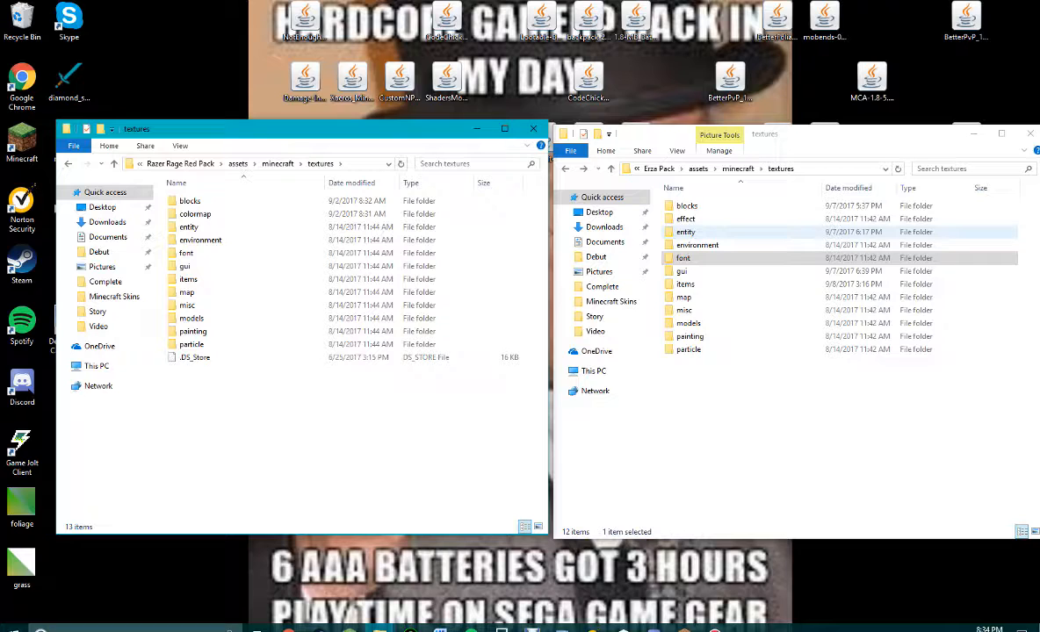
Step: Compare the environment folders of Erza Pack and Razer Rage Red Pack, returning both windows to textures
{"action": "double_click", "coordinate": [697, 245]}
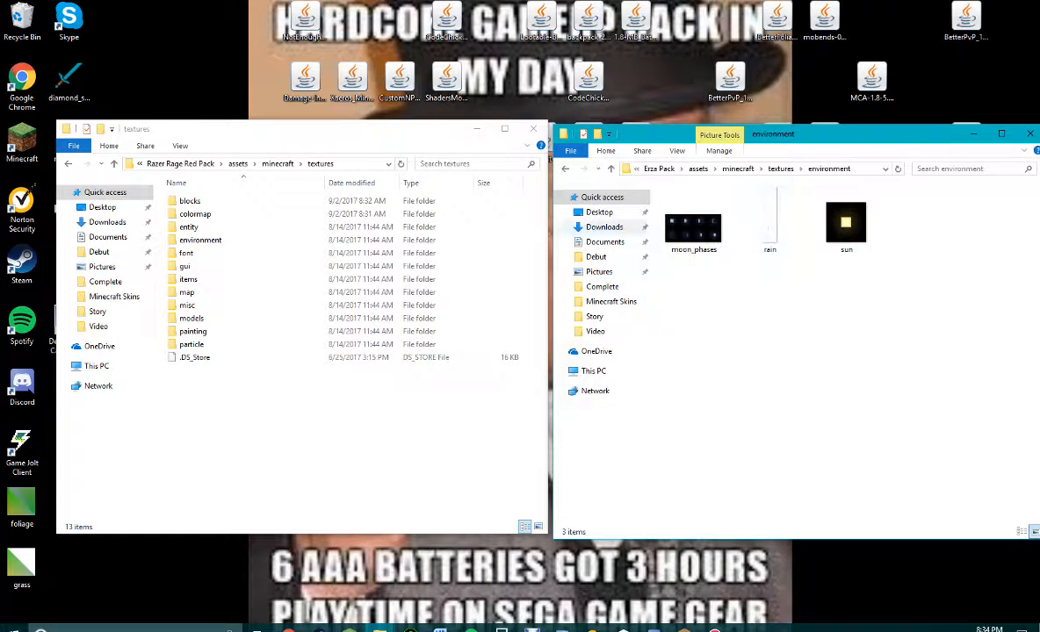
{"action": "left_click", "coordinate": [200, 240]}
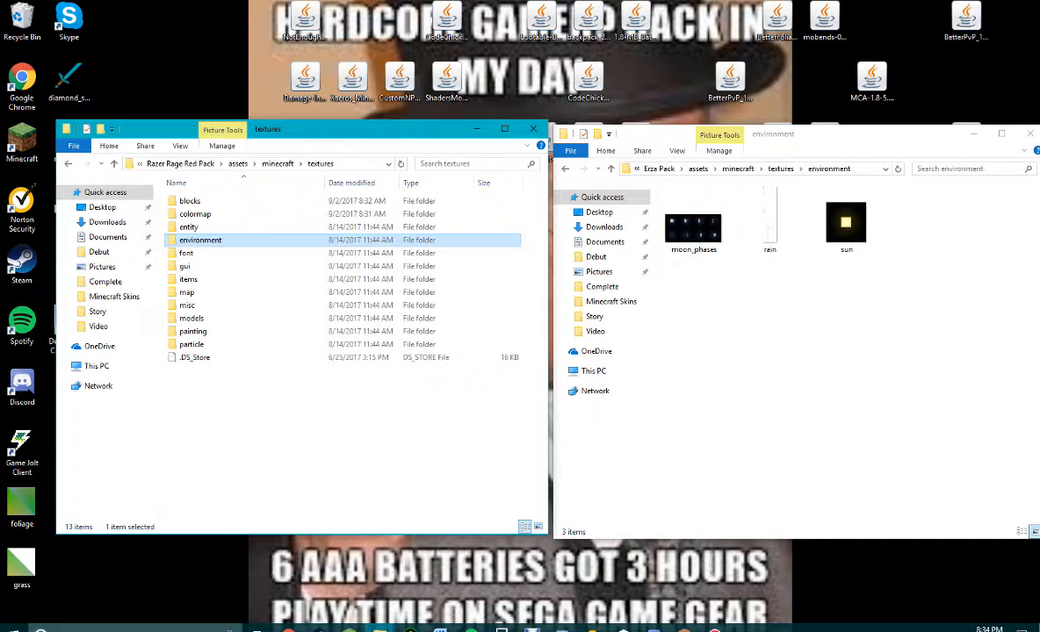
{"action": "double_click", "coordinate": [349, 239]}
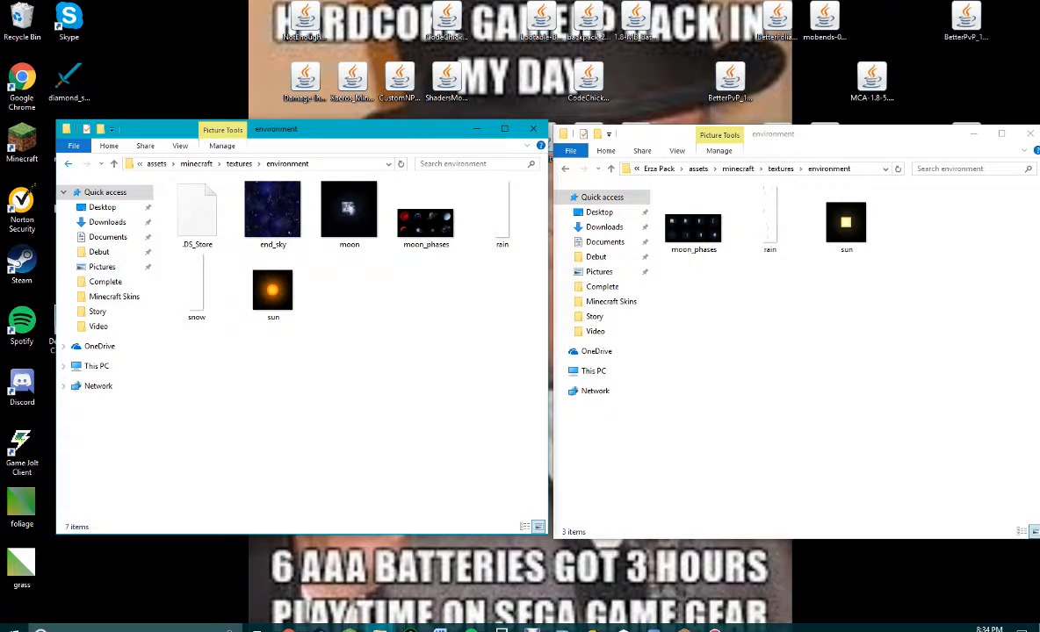
{"action": "key", "text": "BackSpace"}
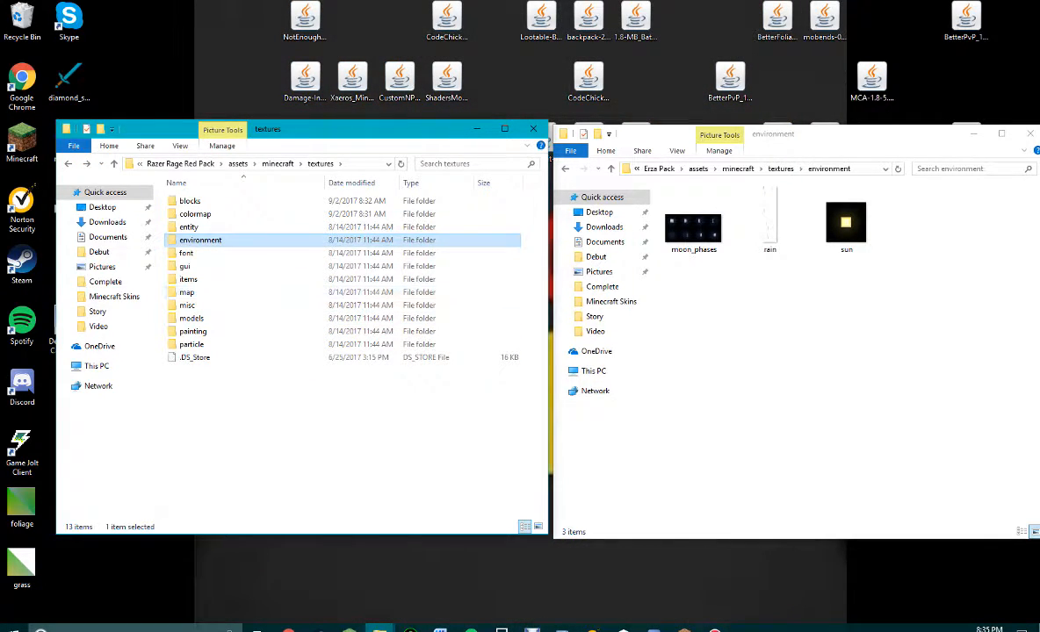
{"action": "left_click", "coordinate": [736, 268]}
{"action": "key", "text": "BackSpace"}
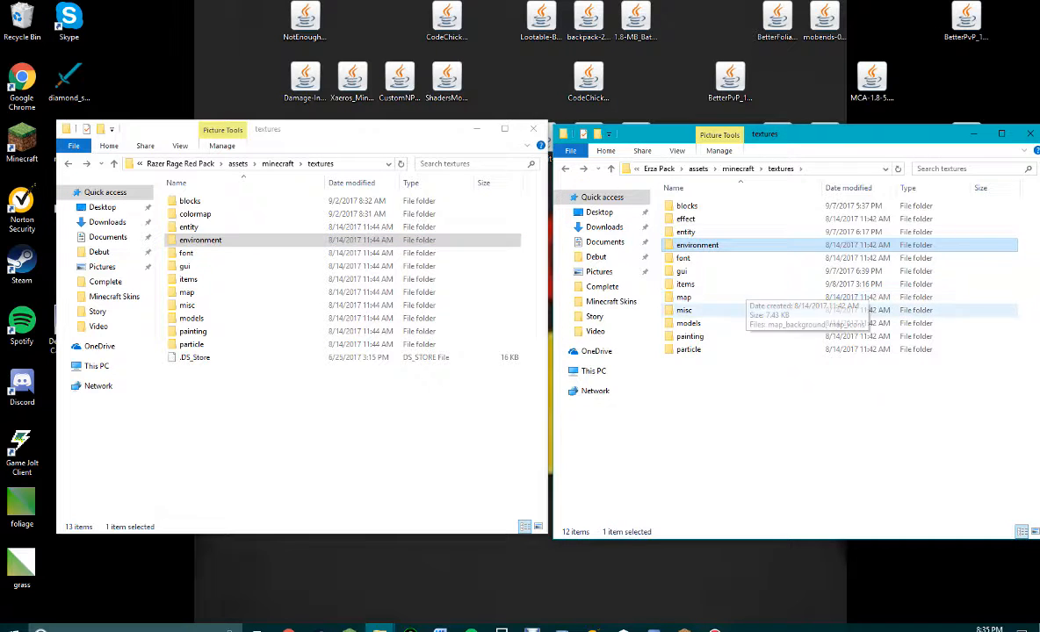
Step: In Erza Pack's textures, check the models folder and view the misc images, returning to textures
{"action": "double_click", "coordinate": [688, 324]}
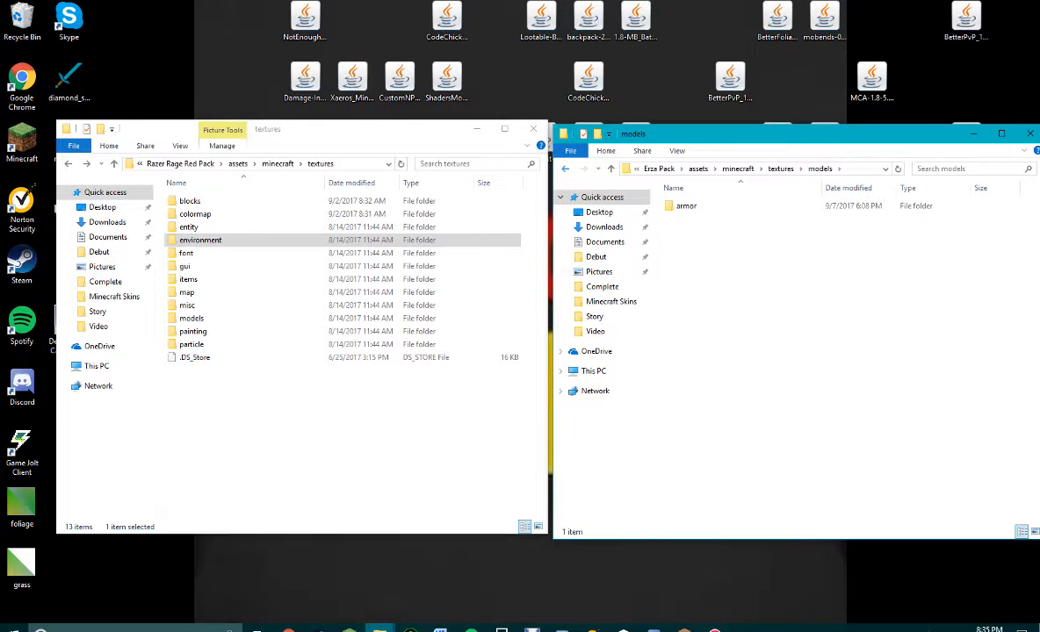
{"action": "key", "text": "BackSpace"}
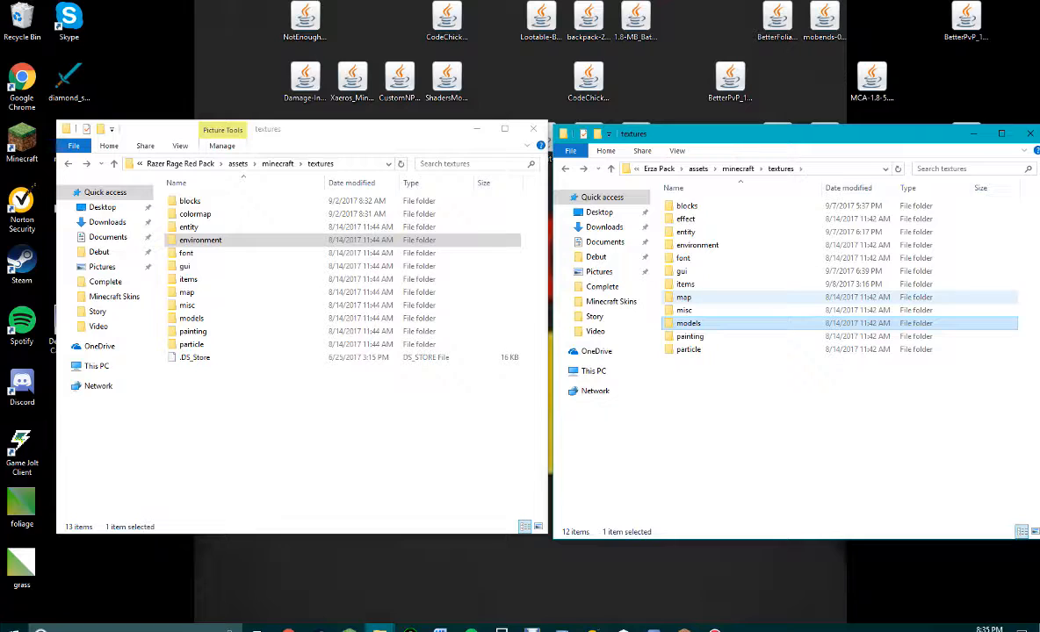
{"action": "key", "text": "Up"}
{"action": "key", "text": "Return"}
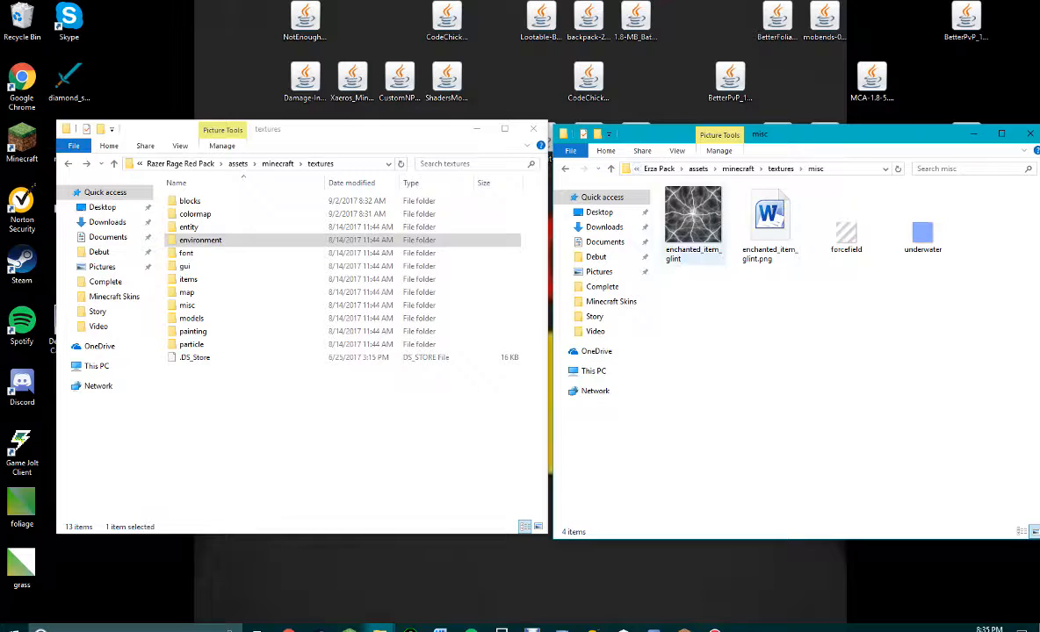
{"action": "left_click", "coordinate": [565, 169]}
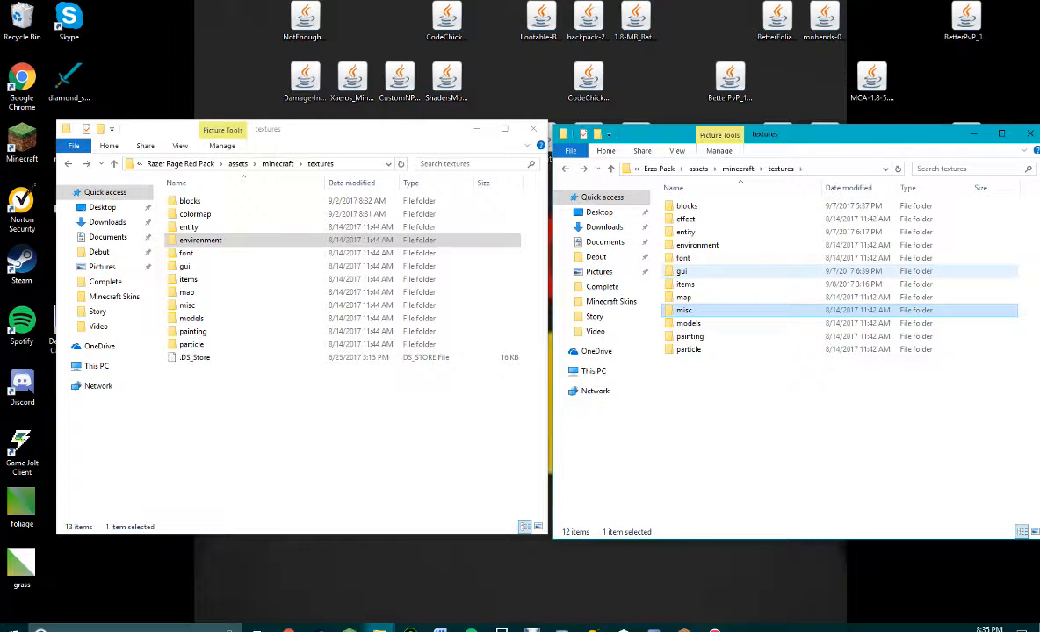
Step: Open Erza Pack's entity folder and look through its mob folders and image files
{"action": "double_click", "coordinate": [685, 232]}
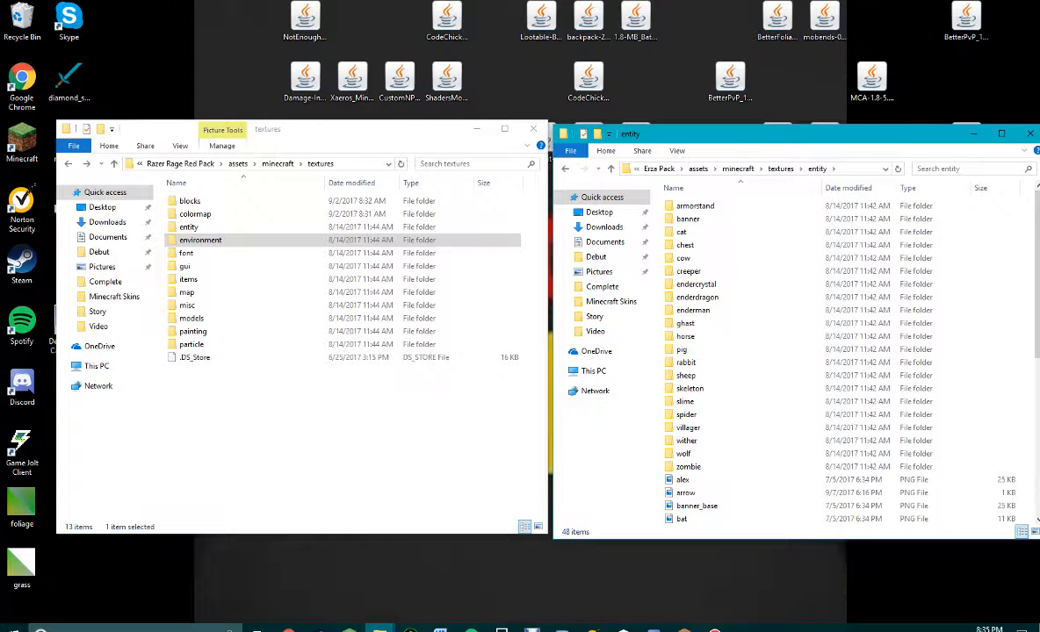
{"action": "scroll", "coordinate": [694, 378], "scroll_direction": "down", "scroll_amount": 5}
{"action": "scroll", "coordinate": [693, 386], "scroll_direction": "down", "scroll_amount": 2}
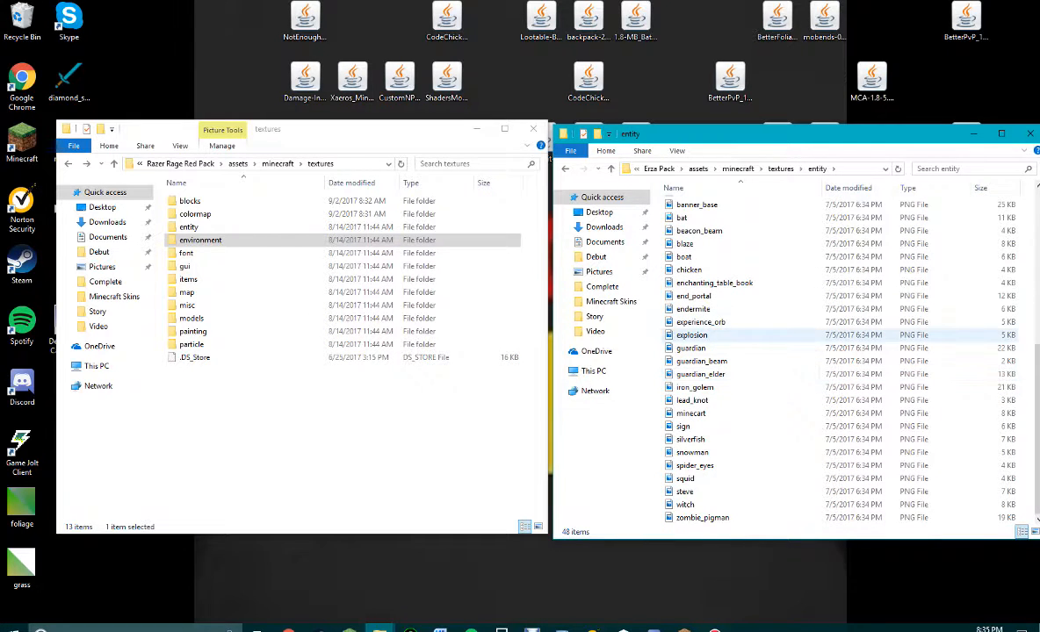
{"action": "scroll", "coordinate": [711, 308], "scroll_direction": "up", "scroll_amount": 4}
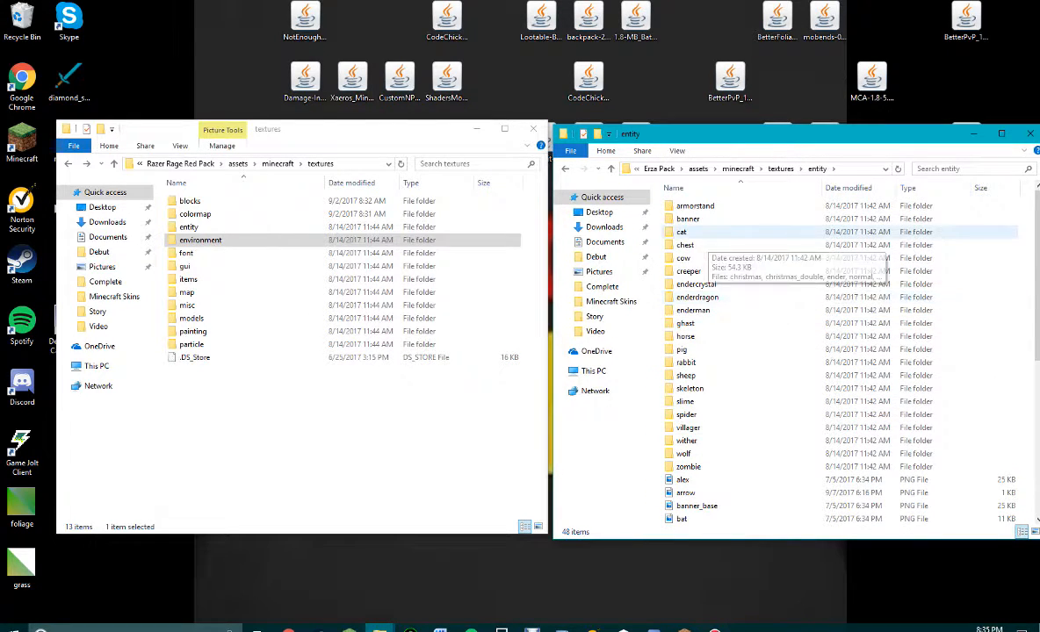
{"action": "scroll", "coordinate": [722, 274], "scroll_direction": "down", "scroll_amount": 4}
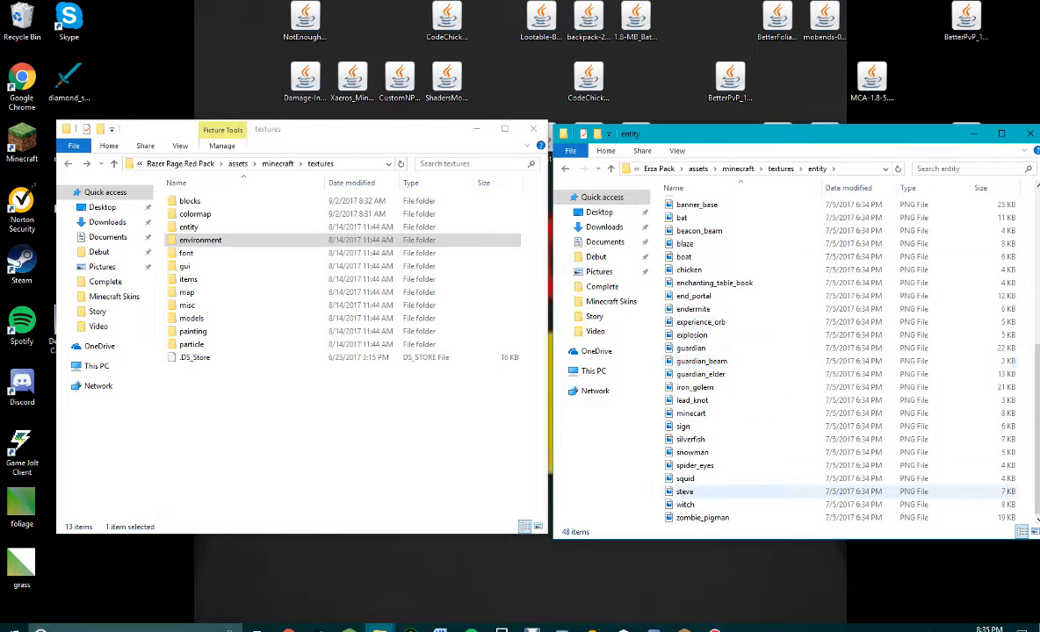
{"action": "scroll", "coordinate": [718, 344], "scroll_direction": "up", "scroll_amount": 7}
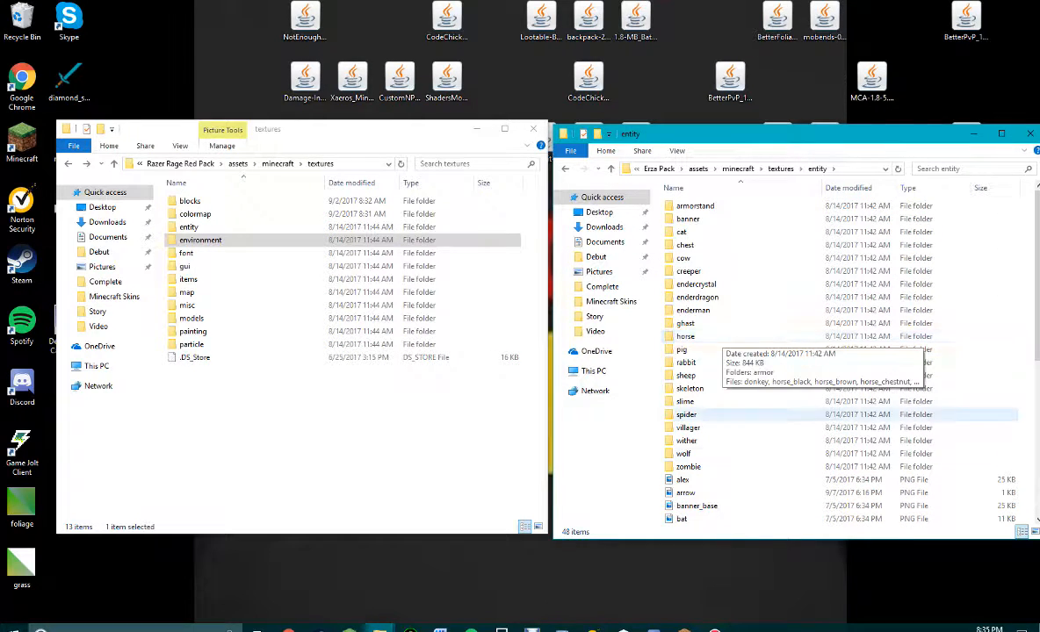
Step: Open the alex image from Erza Pack's entity folder in Paint
{"action": "right_click", "coordinate": [706, 477]}
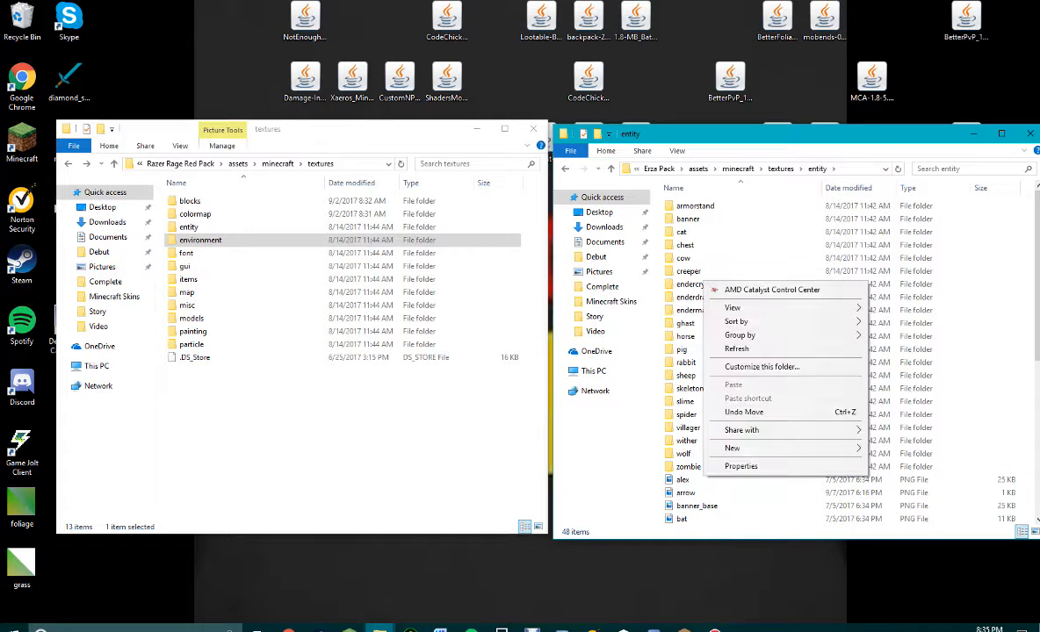
{"action": "left_click", "coordinate": [684, 479]}
{"action": "right_click", "coordinate": [690, 480]}
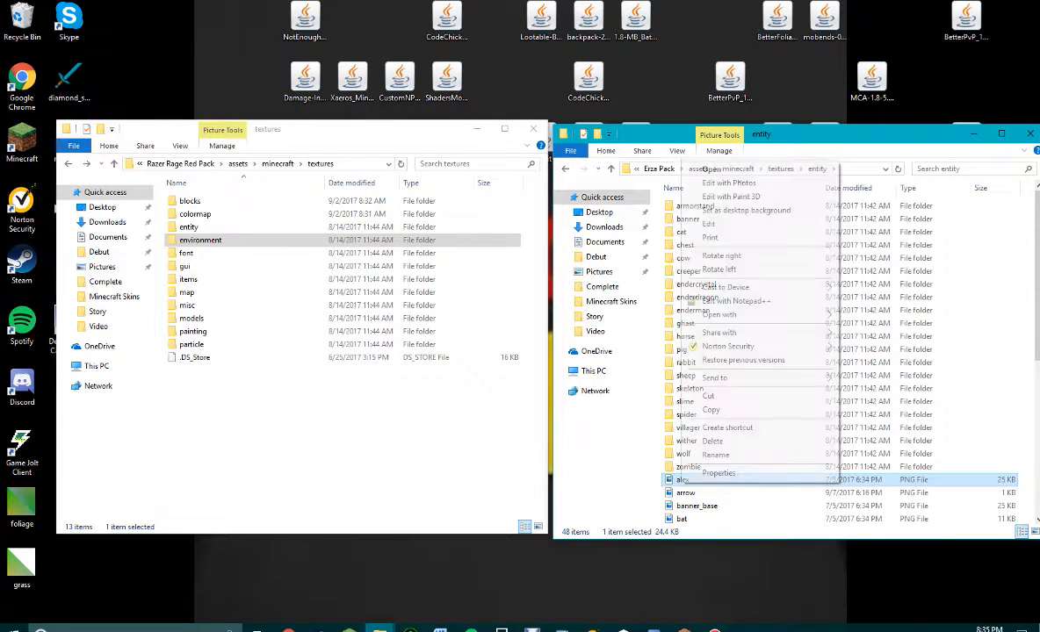
{"action": "mouse_move", "coordinate": [764, 314]}
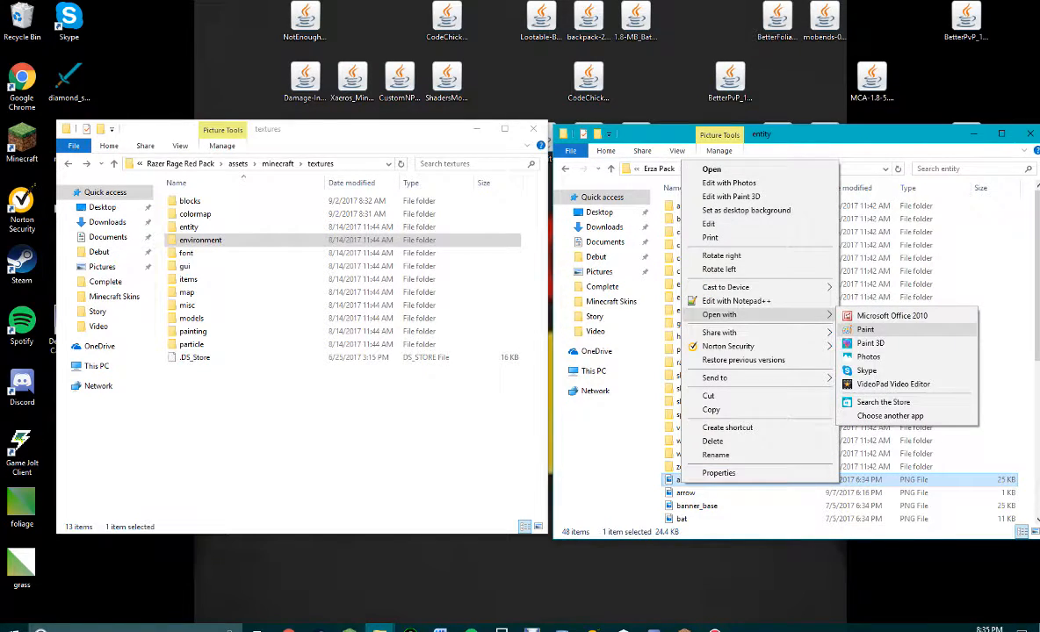
{"action": "left_click", "coordinate": [865, 329]}
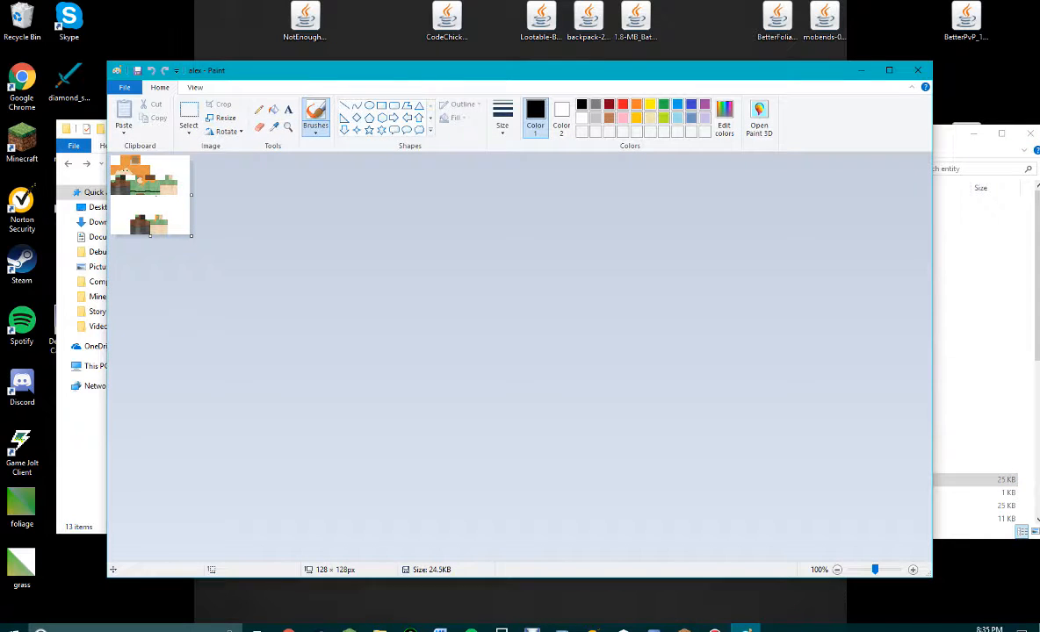
Step: Examine the whole alex skin texture at 800% zoom and close Paint
{"action": "scroll", "coordinate": [795, 524], "scroll_direction": "down", "scroll_amount": 1}
{"action": "scroll", "coordinate": [797, 526], "scroll_direction": "up", "scroll_amount": 5}
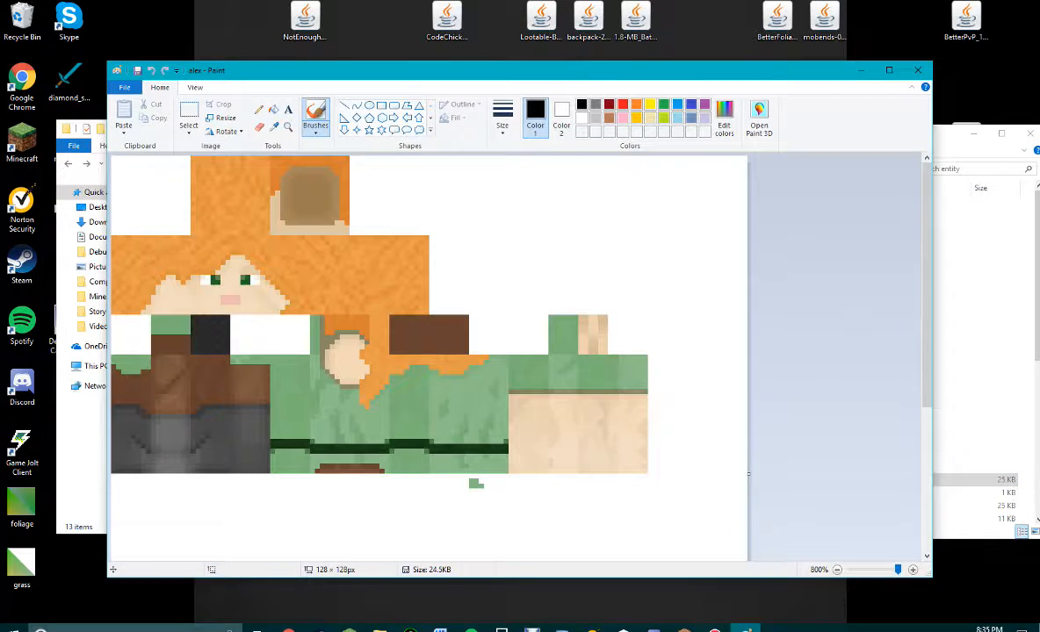
{"action": "scroll", "coordinate": [527, 378], "scroll_direction": "down", "scroll_amount": 5}
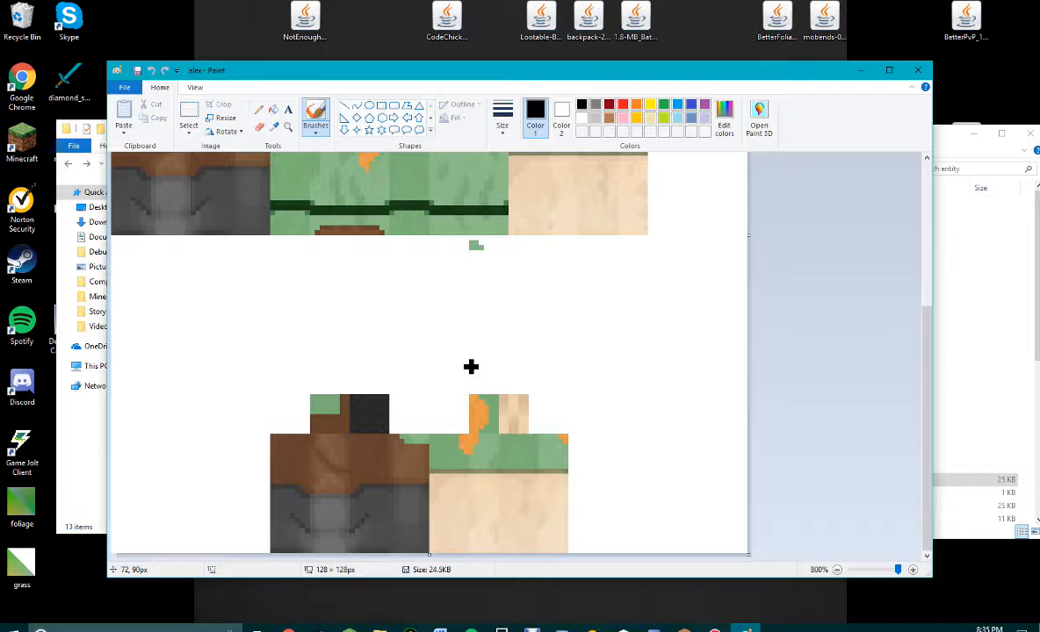
{"action": "scroll", "coordinate": [471, 367], "scroll_direction": "up", "scroll_amount": 3}
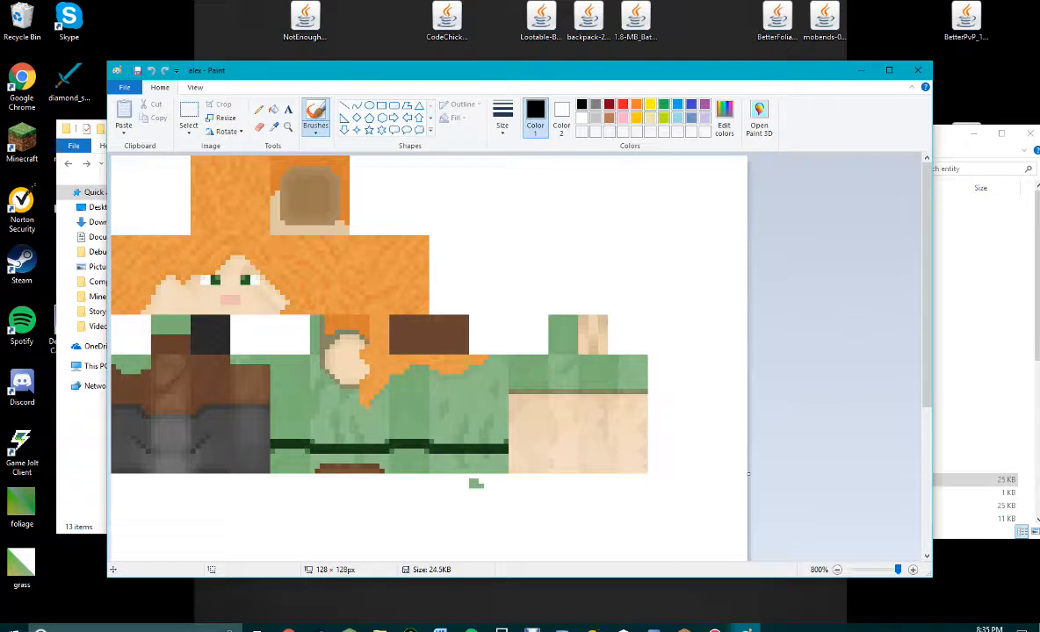
{"action": "left_click", "coordinate": [917, 70]}
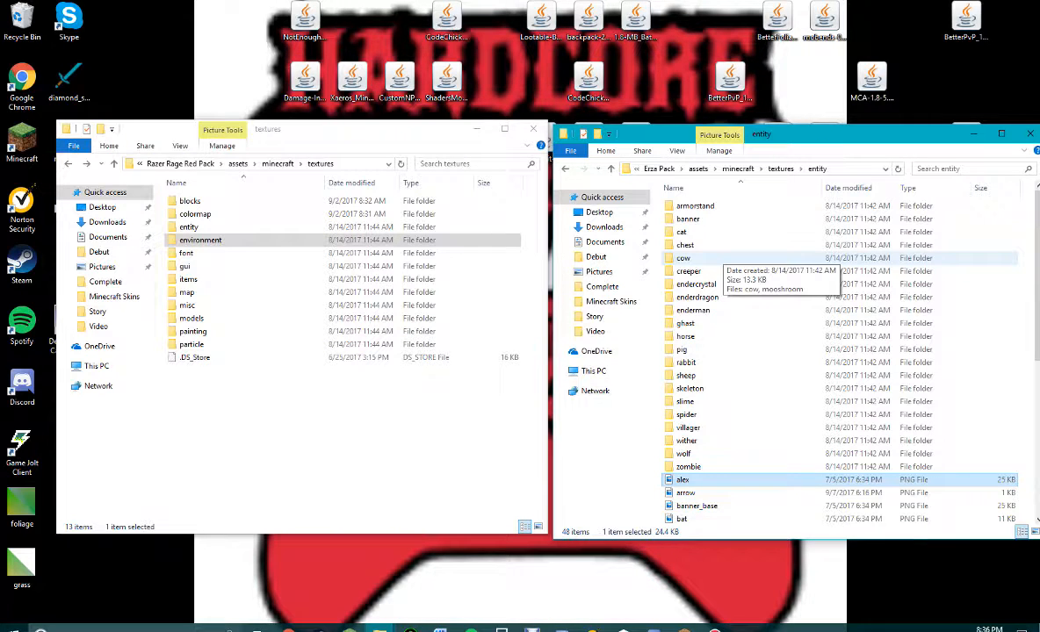
Step: View the banner patterns in Erza Pack's entity folder, return to entity and open the cat folder
{"action": "left_click", "coordinate": [682, 232]}
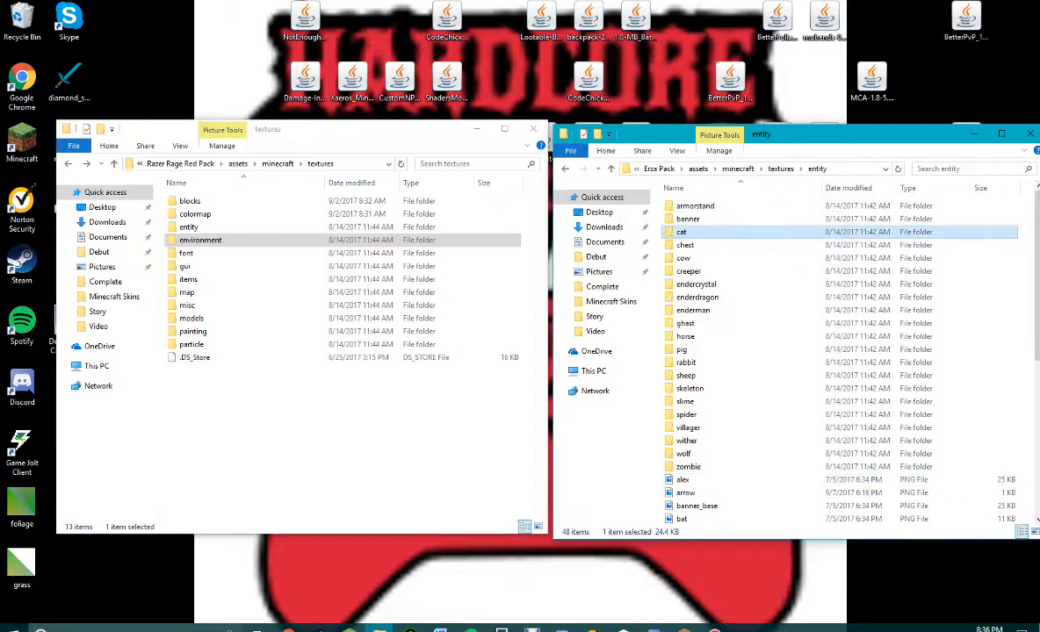
{"action": "left_click", "coordinate": [687, 219]}
{"action": "double_click", "coordinate": [688, 218]}
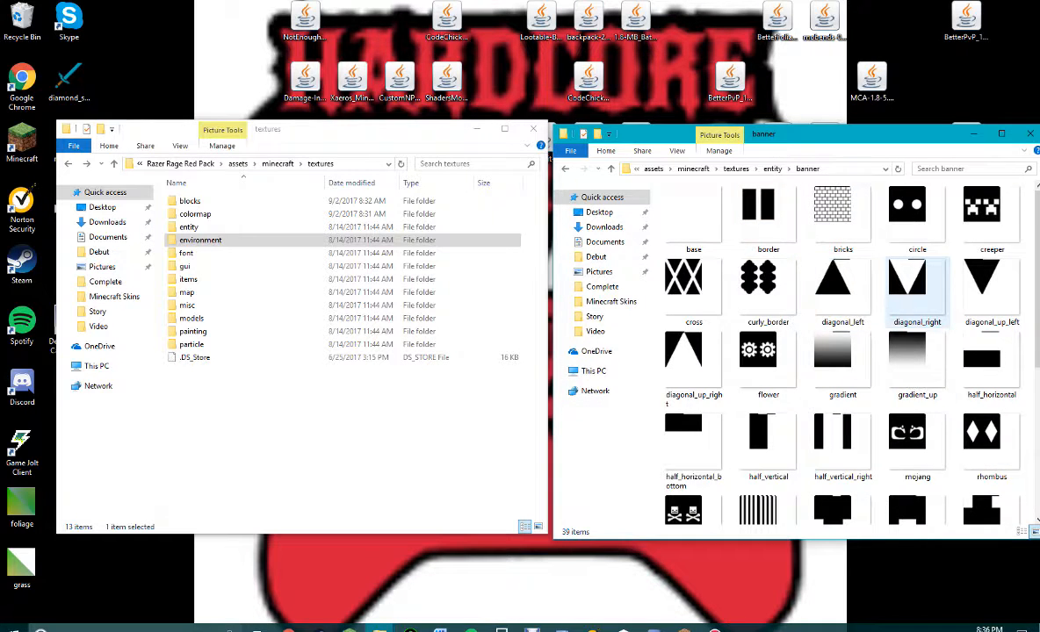
{"action": "scroll", "coordinate": [917, 282], "scroll_direction": "down", "scroll_amount": 3}
{"action": "scroll", "coordinate": [917, 281], "scroll_direction": "up", "scroll_amount": 3}
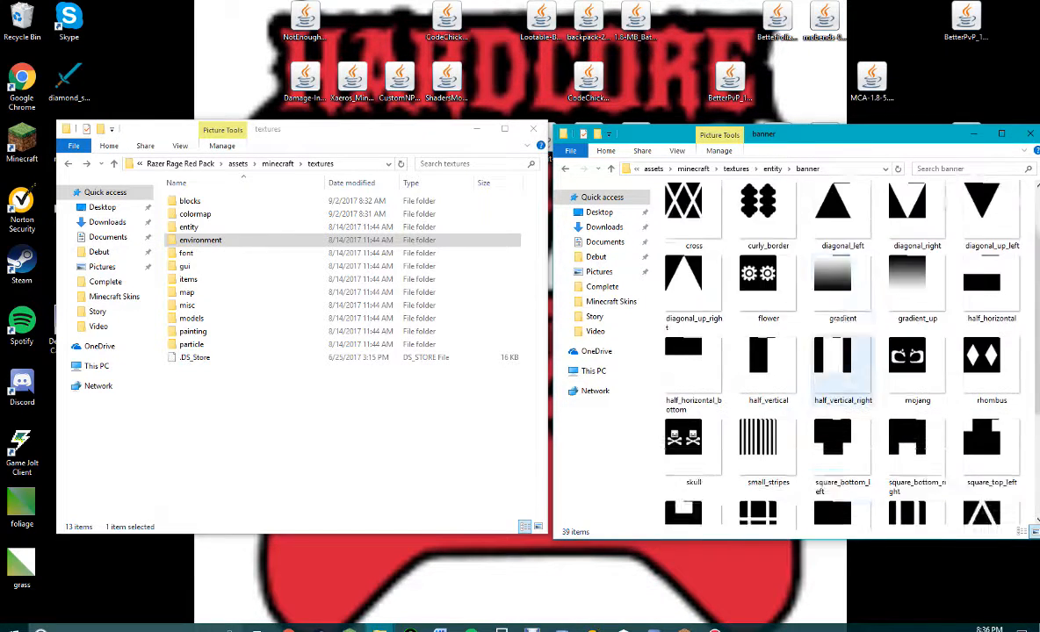
{"action": "left_click", "coordinate": [565, 168]}
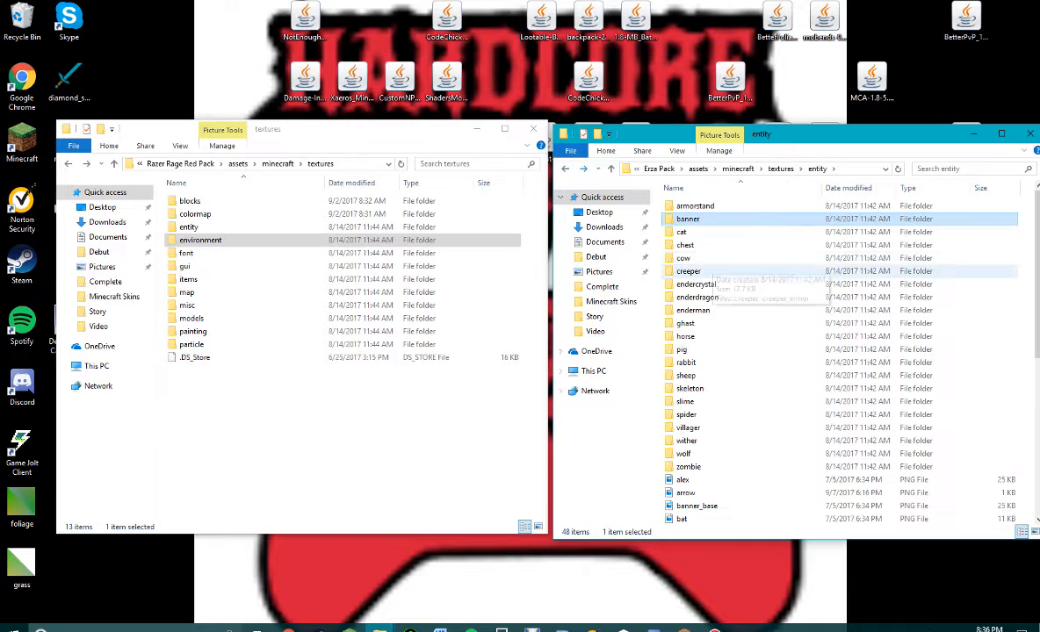
{"action": "double_click", "coordinate": [688, 232]}
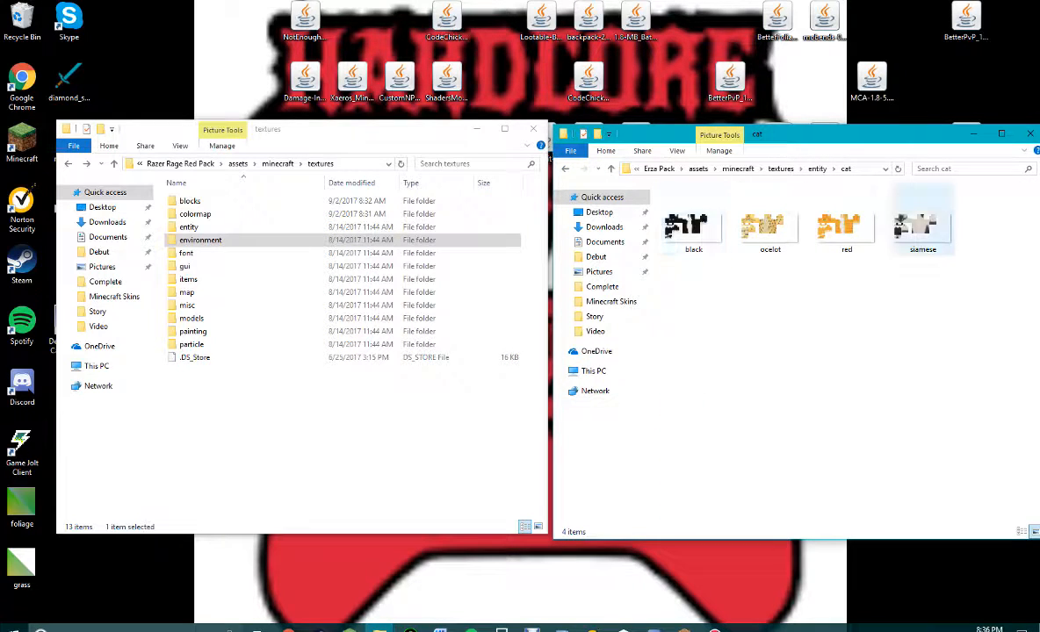
Step: View the enderdragon and spider textures in Erza Pack's entity folder, returning to the entity list
{"action": "left_click", "coordinate": [565, 169]}
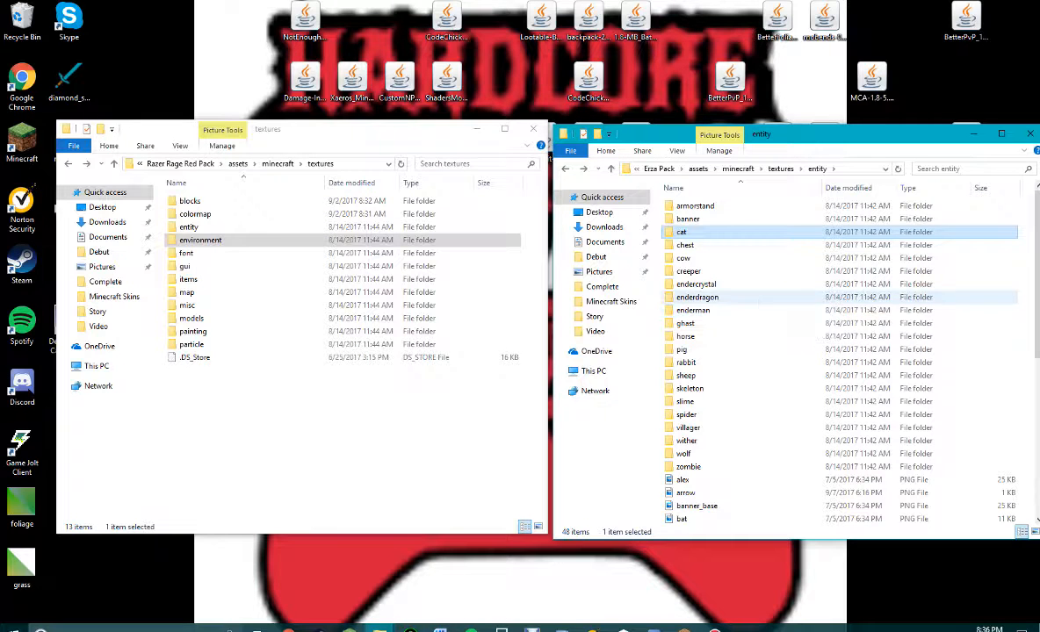
{"action": "left_click", "coordinate": [707, 297]}
{"action": "double_click", "coordinate": [707, 297]}
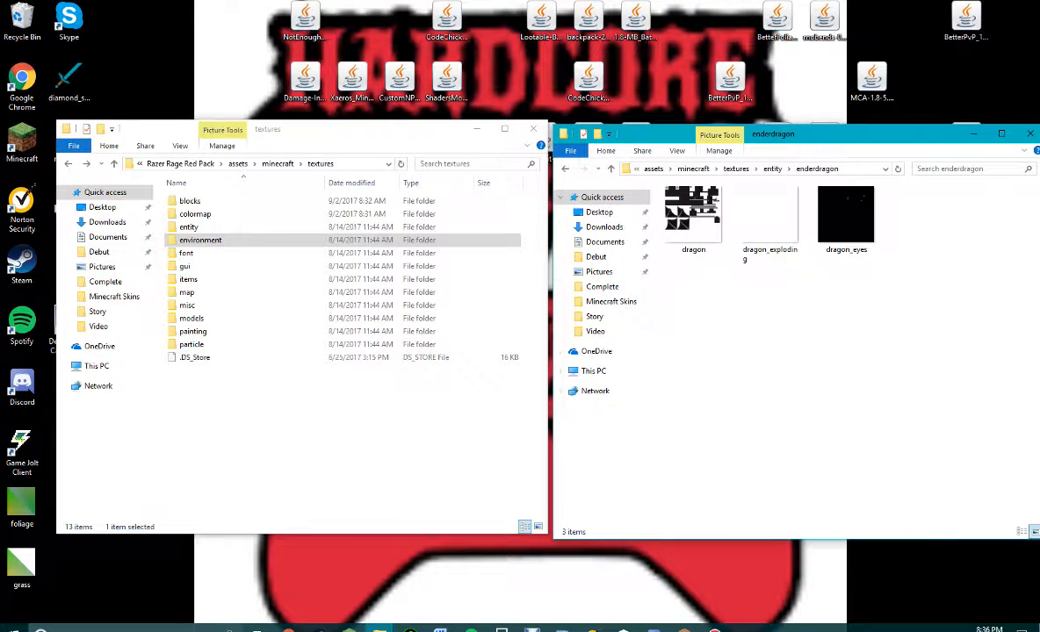
{"action": "left_click", "coordinate": [564, 169]}
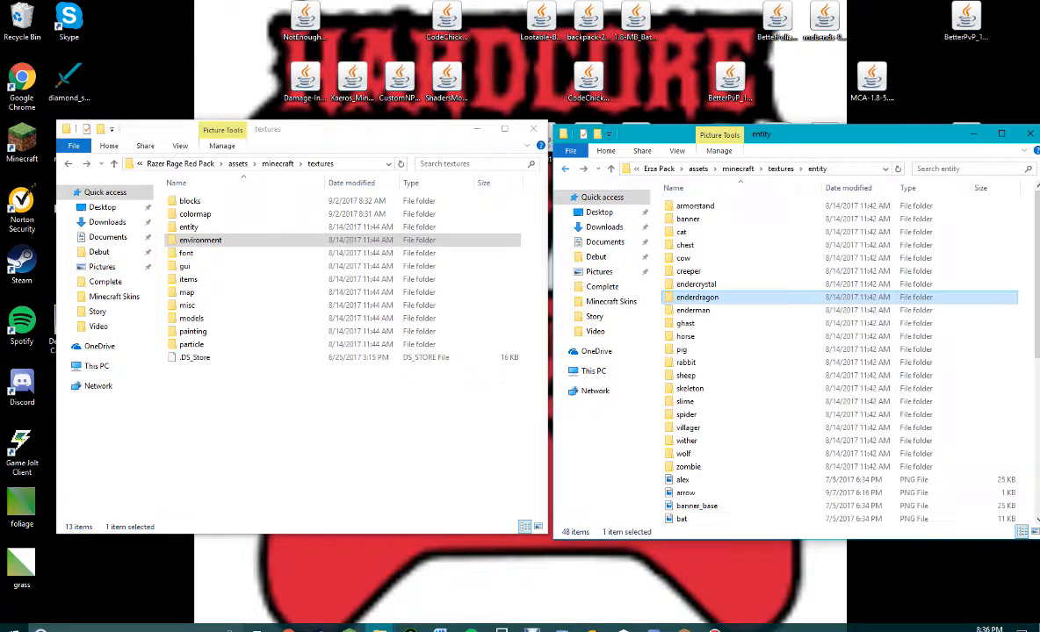
{"action": "double_click", "coordinate": [720, 414]}
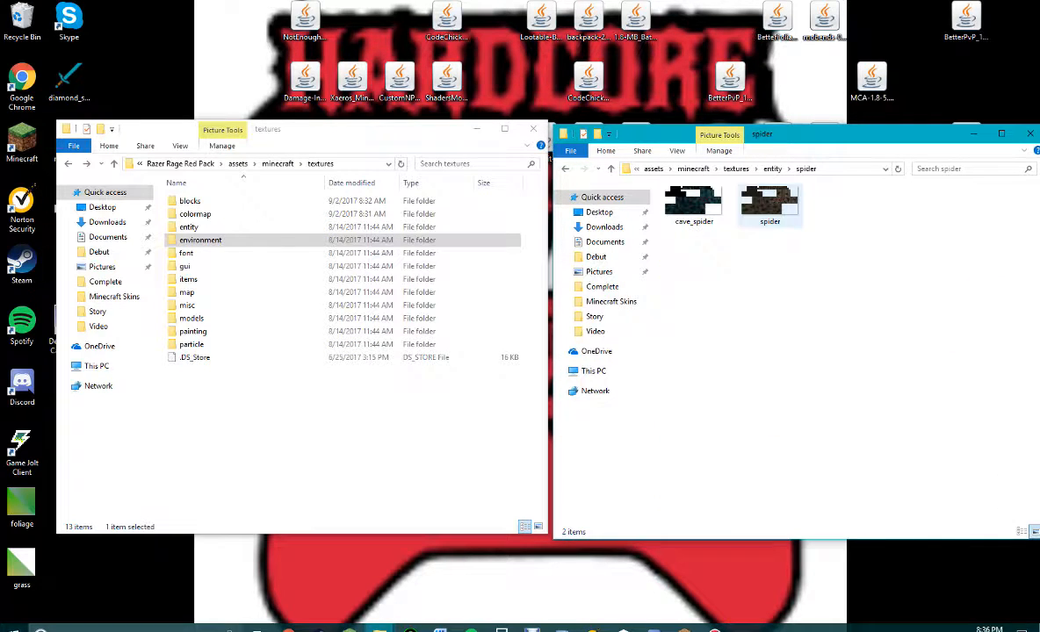
{"action": "key", "text": "alt+Left"}
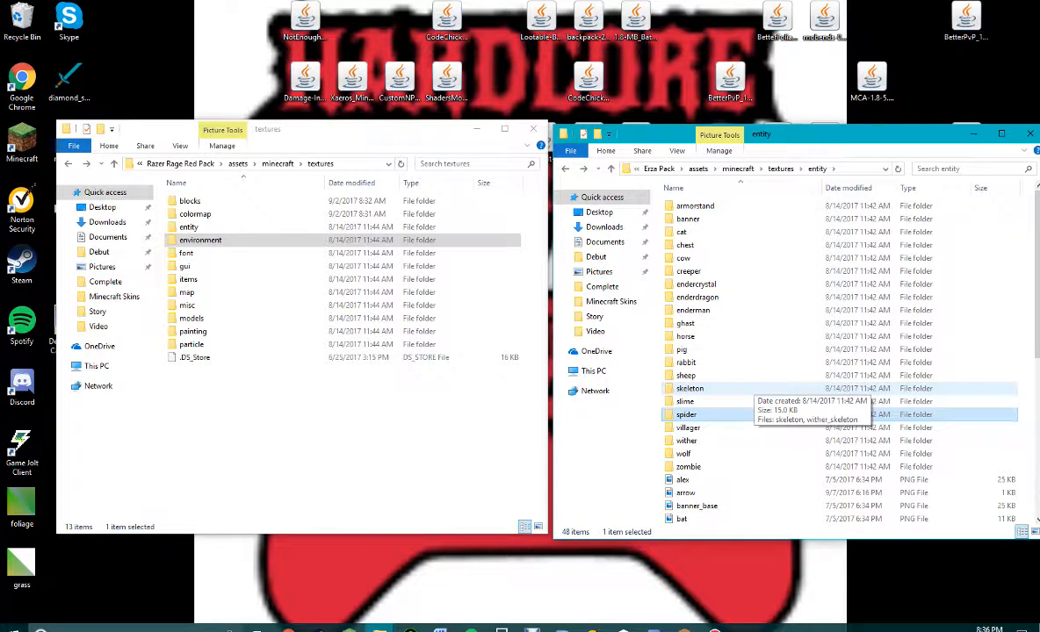
{"action": "scroll", "coordinate": [694, 388], "scroll_direction": "down", "scroll_amount": 3}
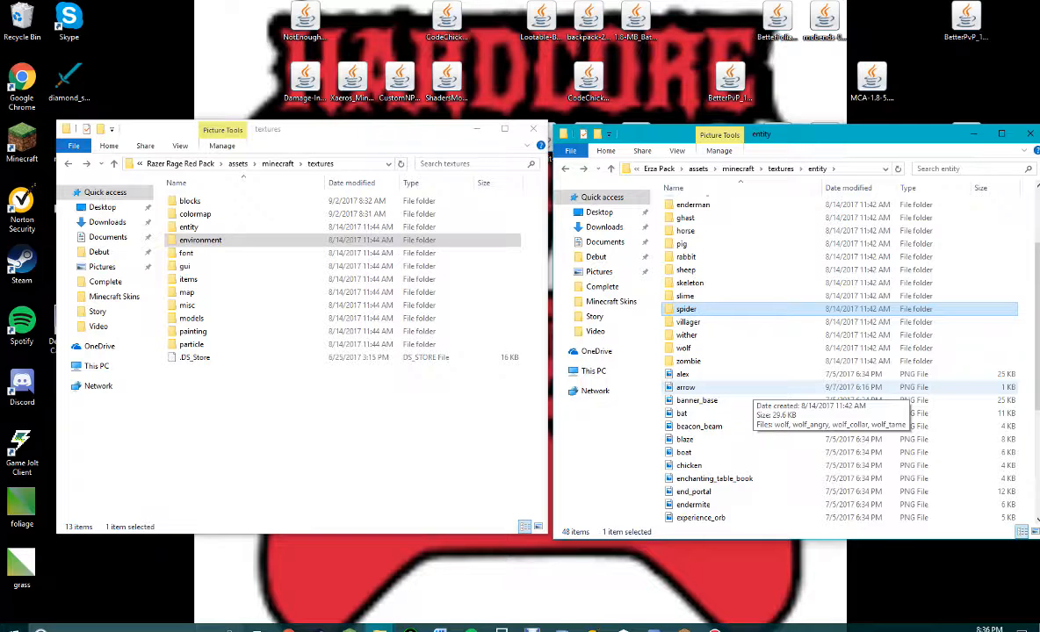
Step: Go up to Erza Pack's top-level folder and return to its textures folder
{"action": "key", "text": "alt+Left"}
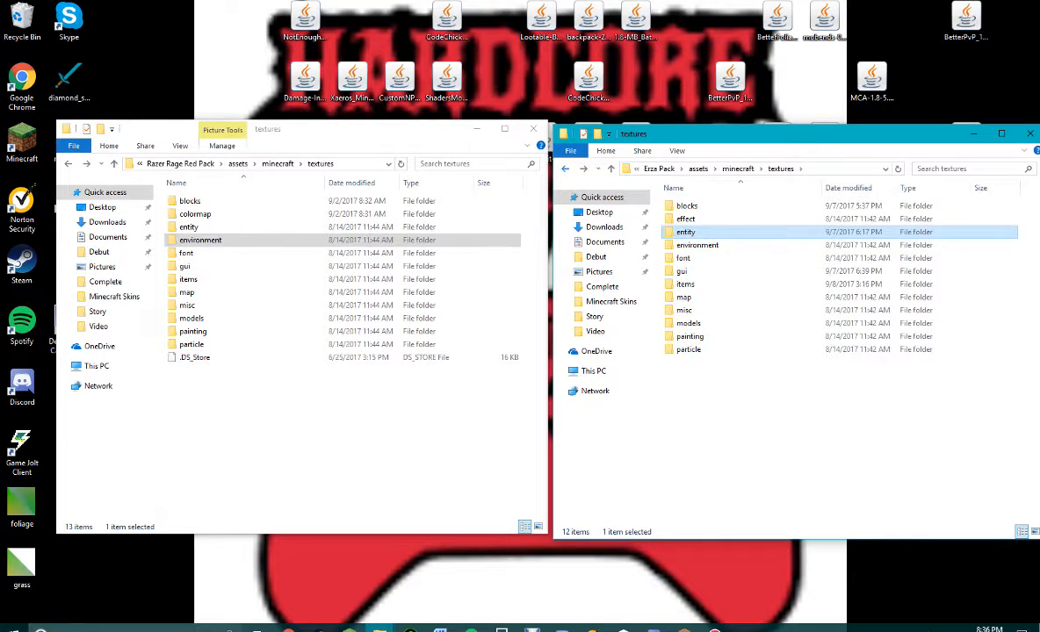
{"action": "left_click", "coordinate": [612, 169]}
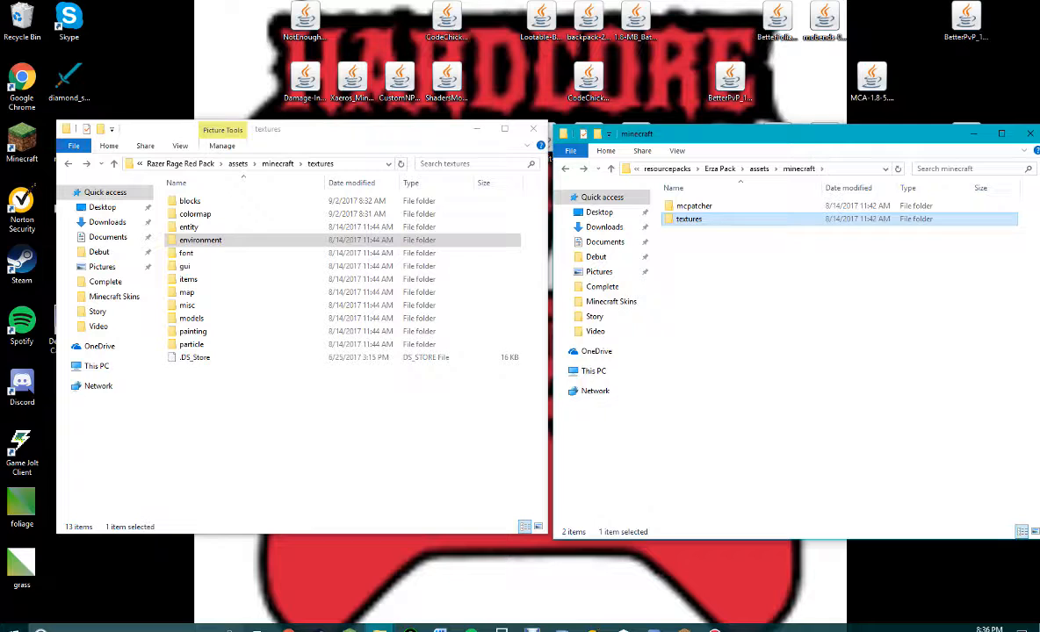
{"action": "left_click", "coordinate": [611, 169]}
{"action": "left_click", "coordinate": [611, 168]}
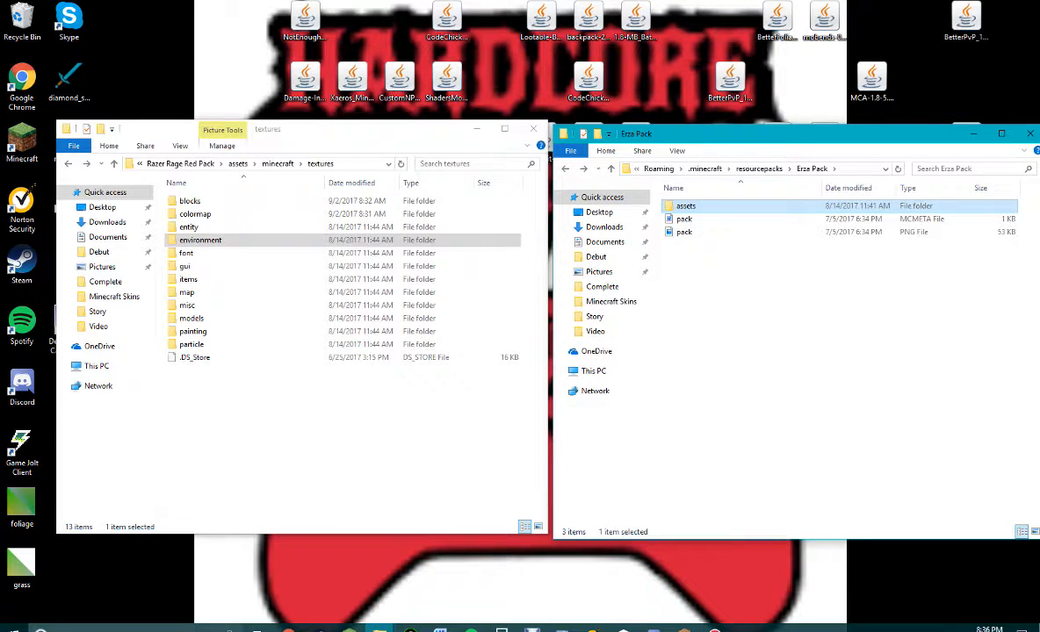
{"action": "key", "text": "Return"}
{"action": "key", "text": "Return"}
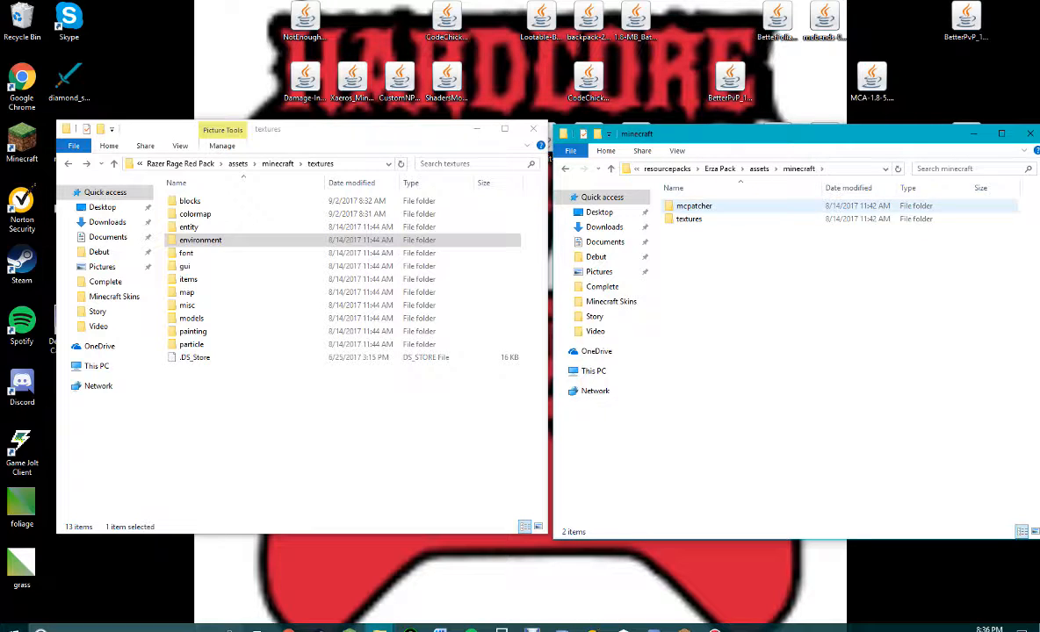
{"action": "double_click", "coordinate": [689, 219]}
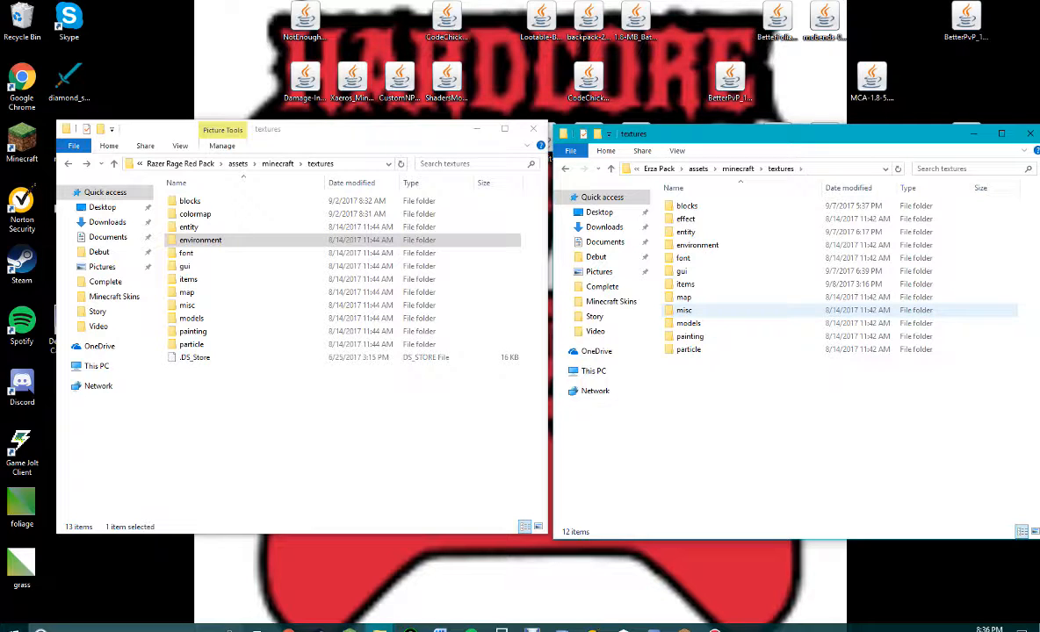
Step: View the contents of the misc, effect and models folders in Erza Pack's textures folder
{"action": "double_click", "coordinate": [684, 310]}
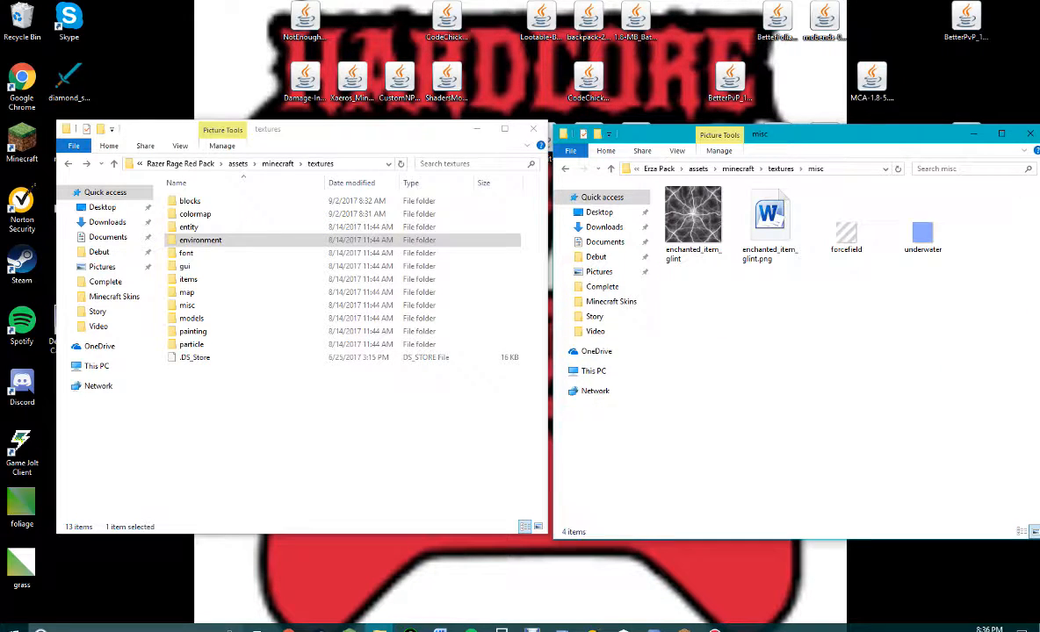
{"action": "left_click", "coordinate": [564, 169]}
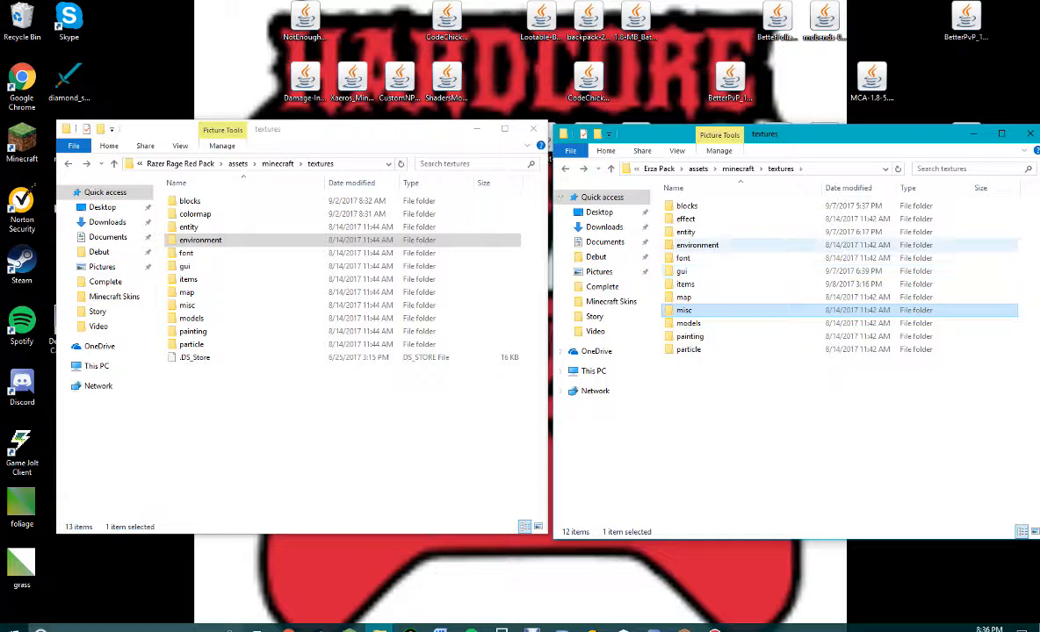
{"action": "double_click", "coordinate": [686, 219]}
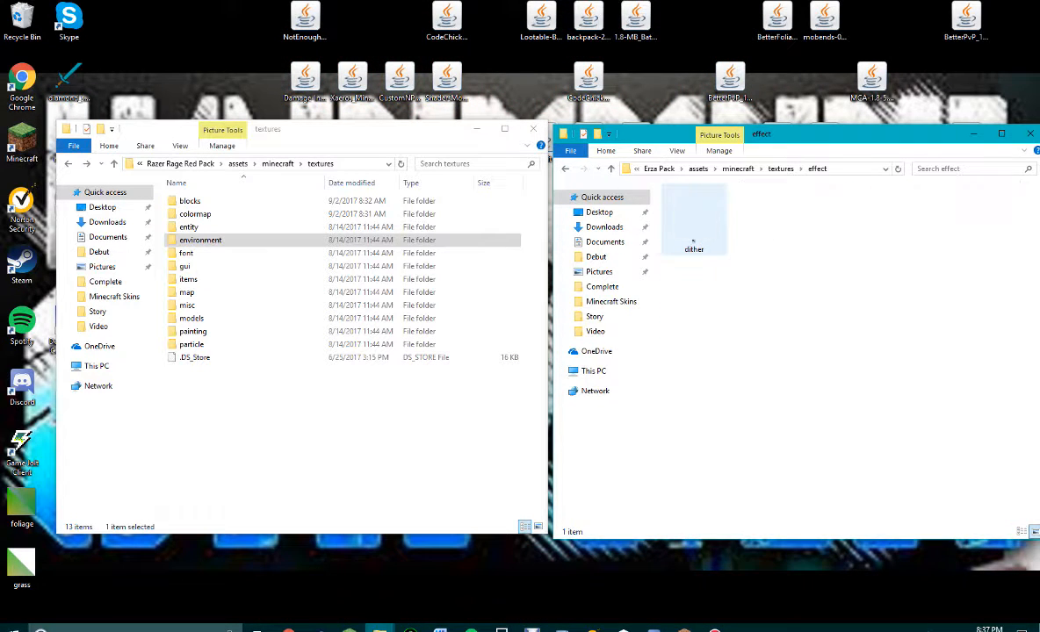
{"action": "left_click", "coordinate": [565, 169]}
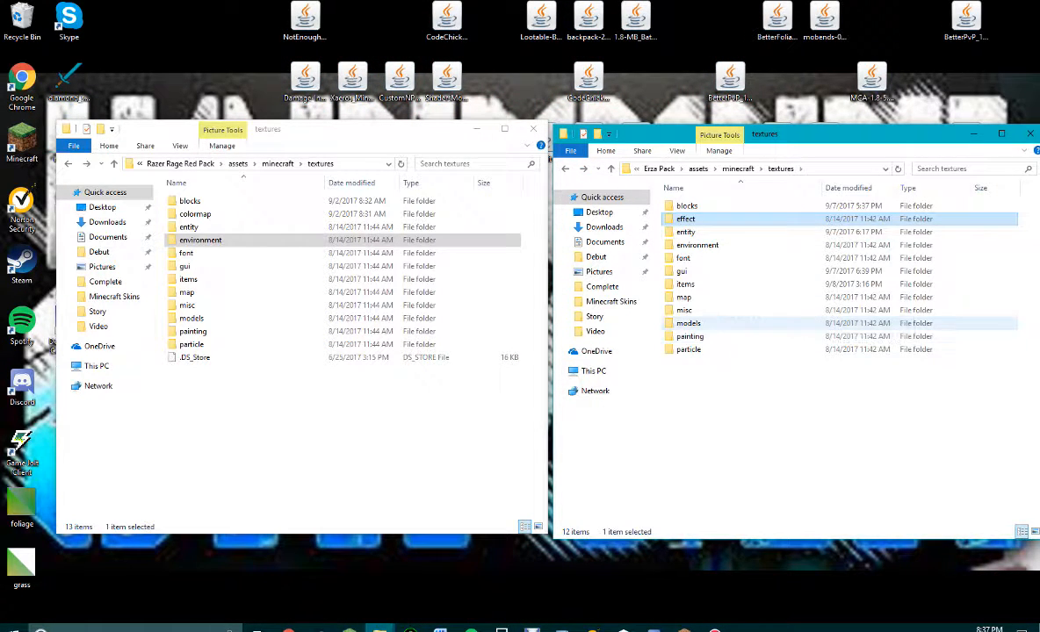
{"action": "double_click", "coordinate": [685, 300]}
{"action": "left_click", "coordinate": [564, 168]}
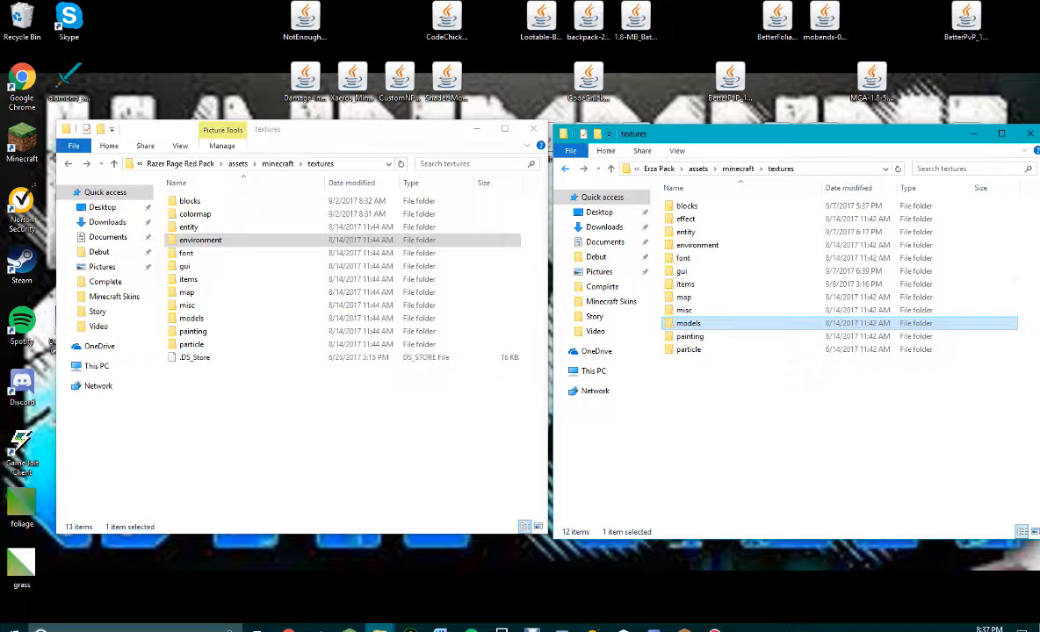
Step: Reopen Erza Pack's entity folder and look through its image files
{"action": "left_click", "coordinate": [698, 245]}
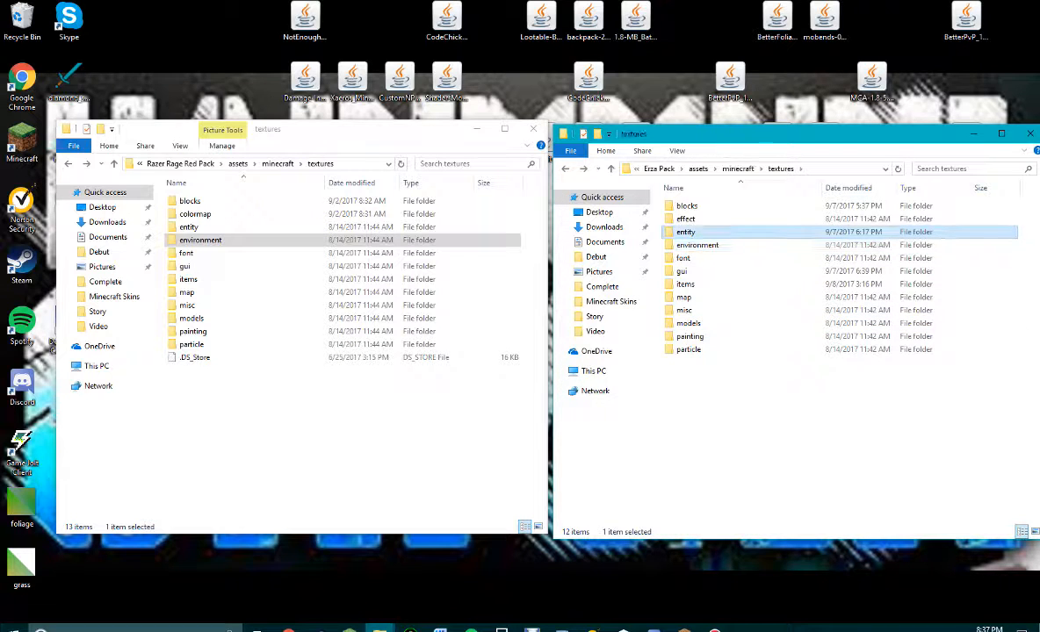
{"action": "double_click", "coordinate": [684, 232]}
{"action": "scroll", "coordinate": [694, 296], "scroll_direction": "down", "scroll_amount": 7}
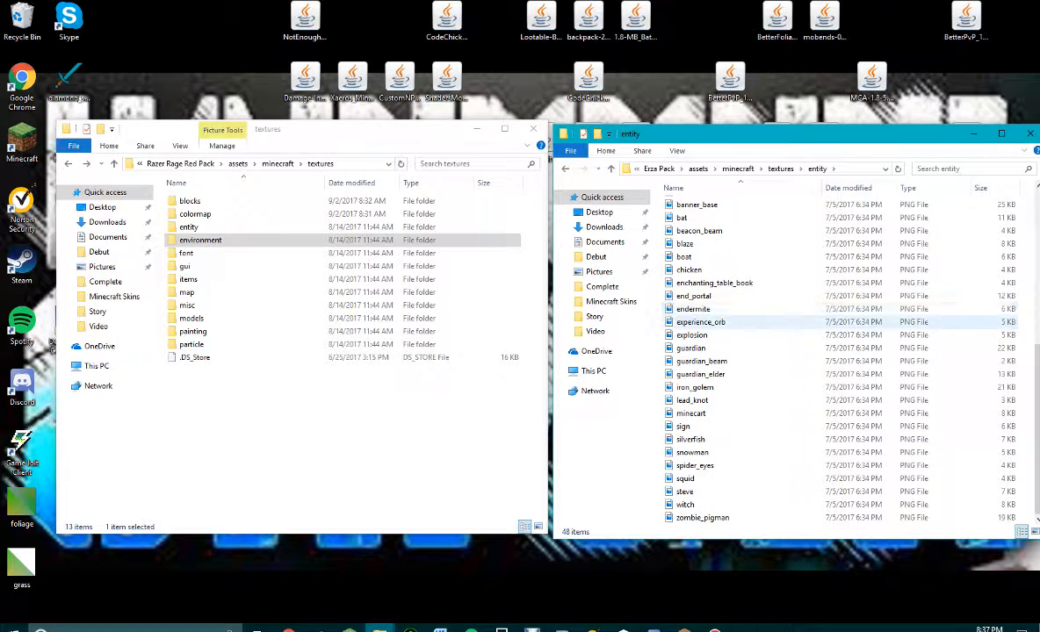
{"action": "scroll", "coordinate": [694, 388], "scroll_direction": "up", "scroll_amount": 2}
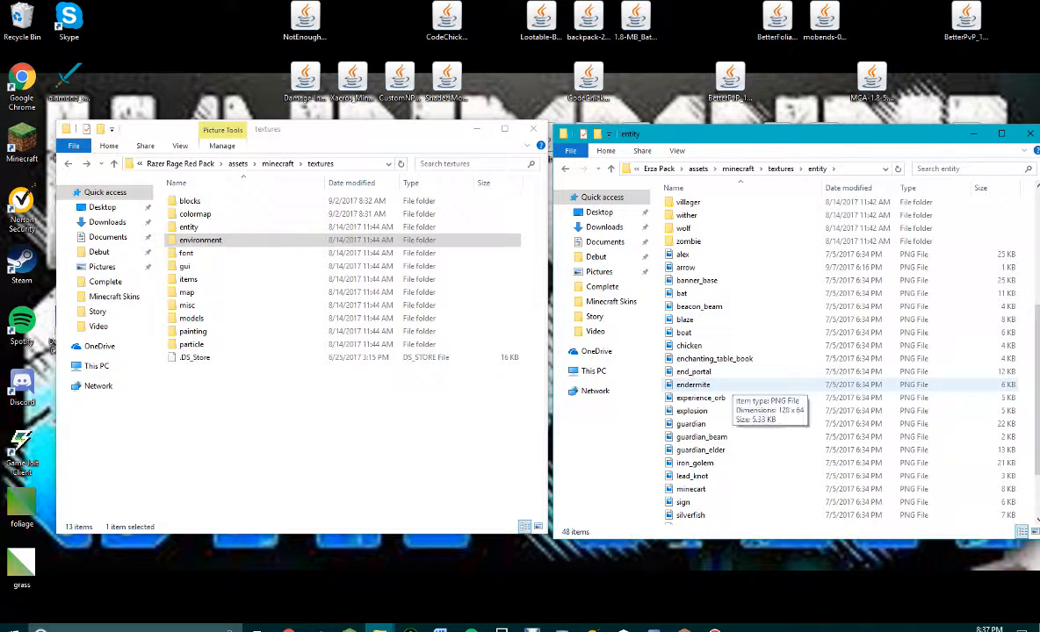
{"action": "right_click", "coordinate": [685, 255]}
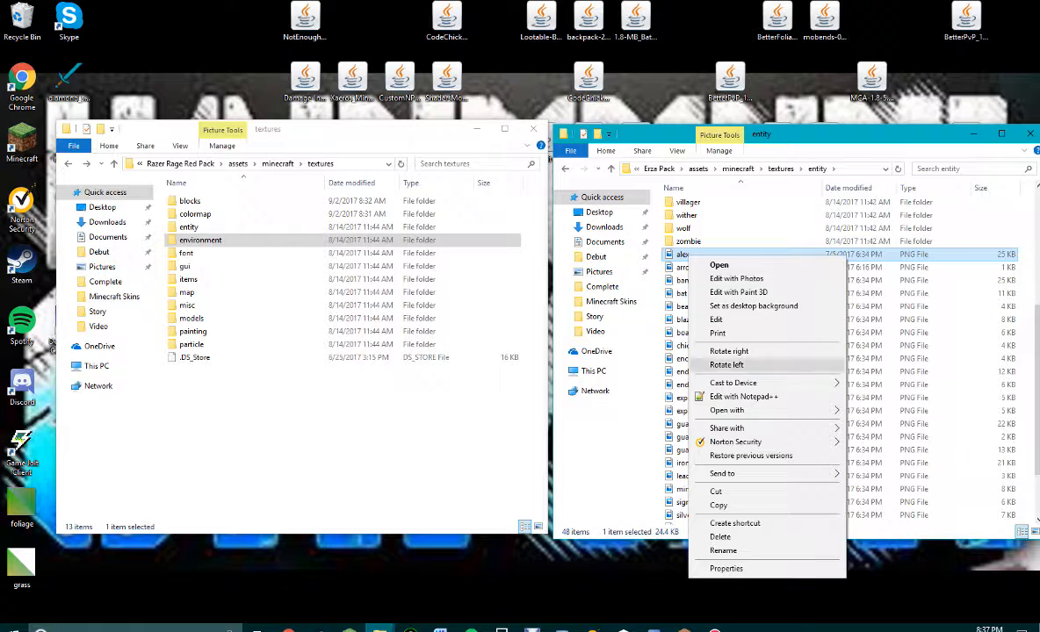
{"action": "mouse_move", "coordinate": [747, 410]}
{"action": "left_click", "coordinate": [872, 425]}
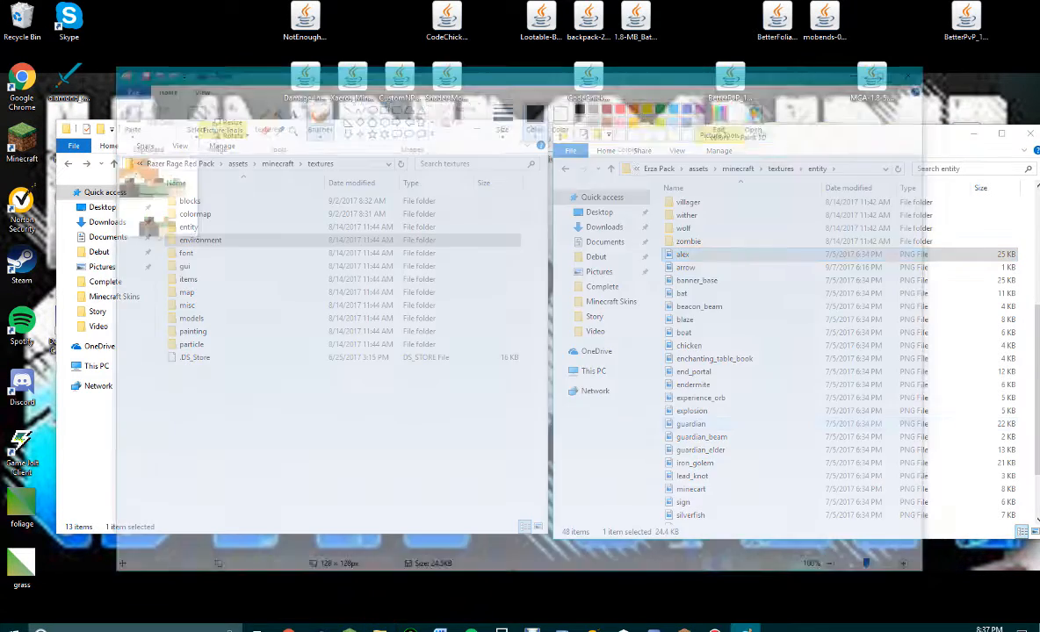
{"action": "left_click", "coordinate": [917, 71]}
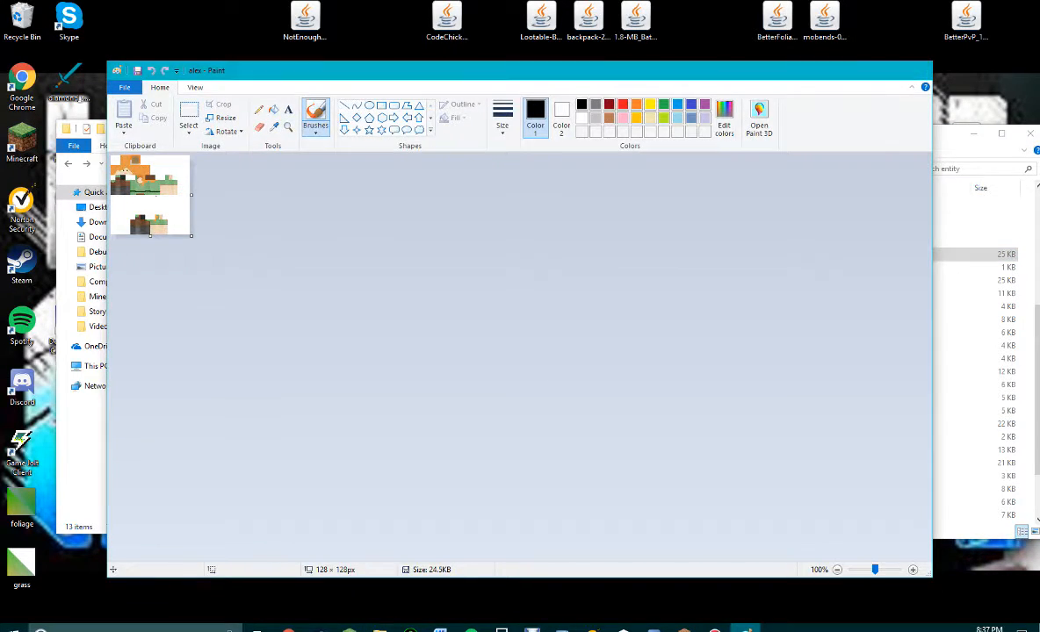
Step: Open the arrow image from Erza Pack's entity folder in Paint
{"action": "left_click", "coordinate": [685, 267]}
{"action": "right_click", "coordinate": [726, 269]}
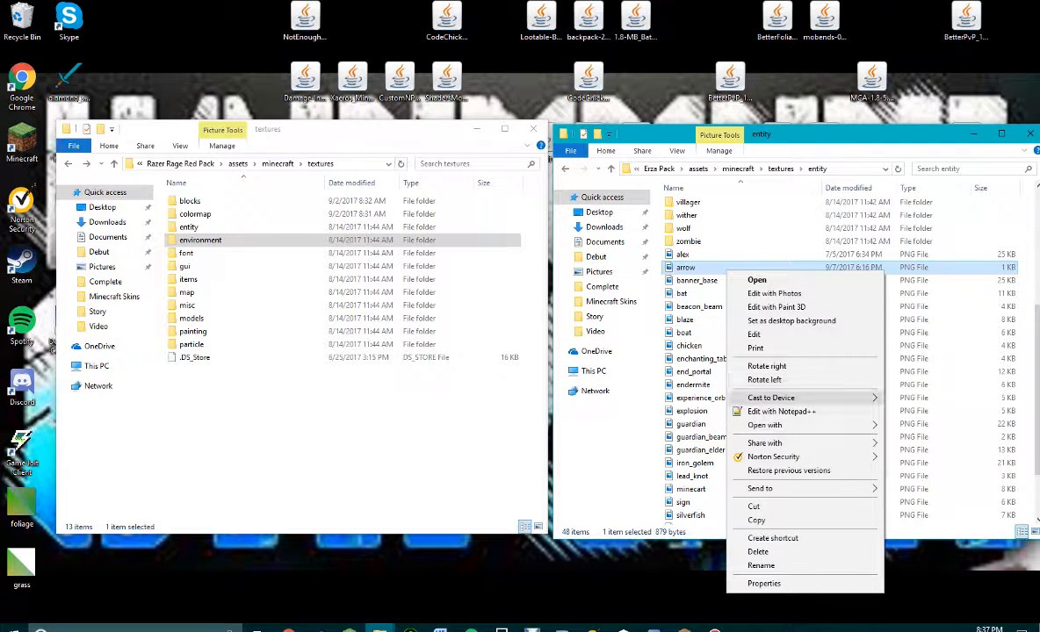
{"action": "mouse_move", "coordinate": [765, 425]}
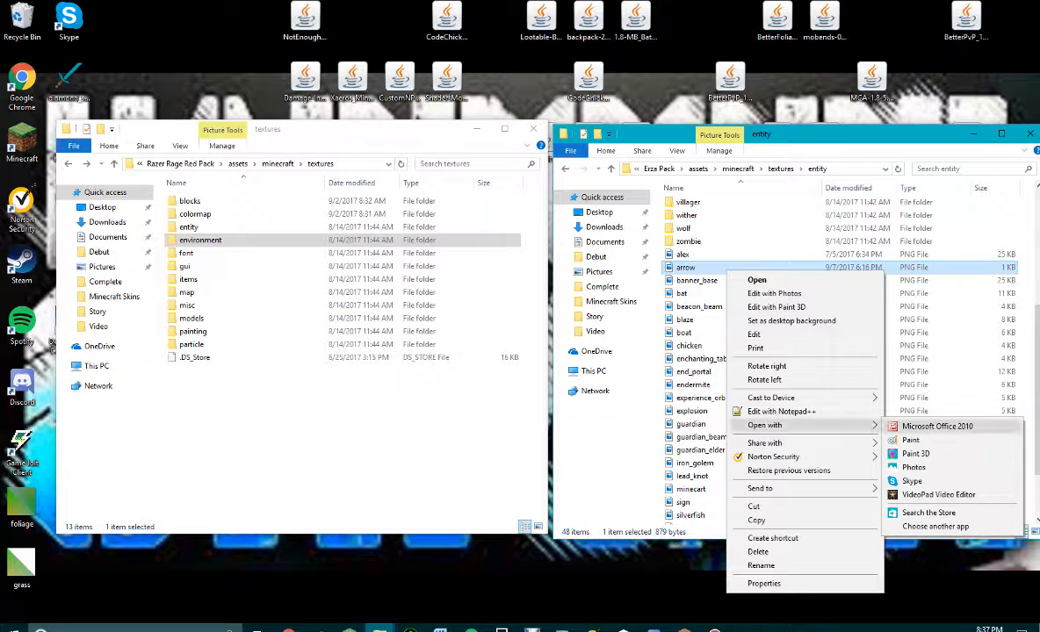
{"action": "left_click", "coordinate": [910, 440]}
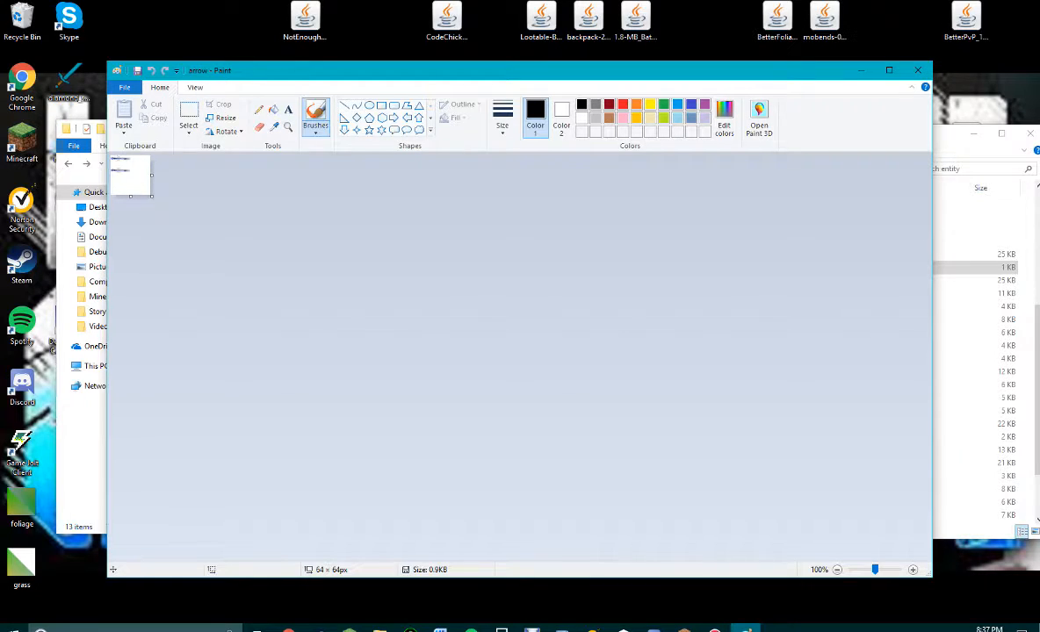
Step: Examine the arrow texture at 800% zoom with the Pencil tool selected and close Paint
{"action": "left_click_drag", "start_coordinate": [875, 569], "coordinate": [898, 569]}
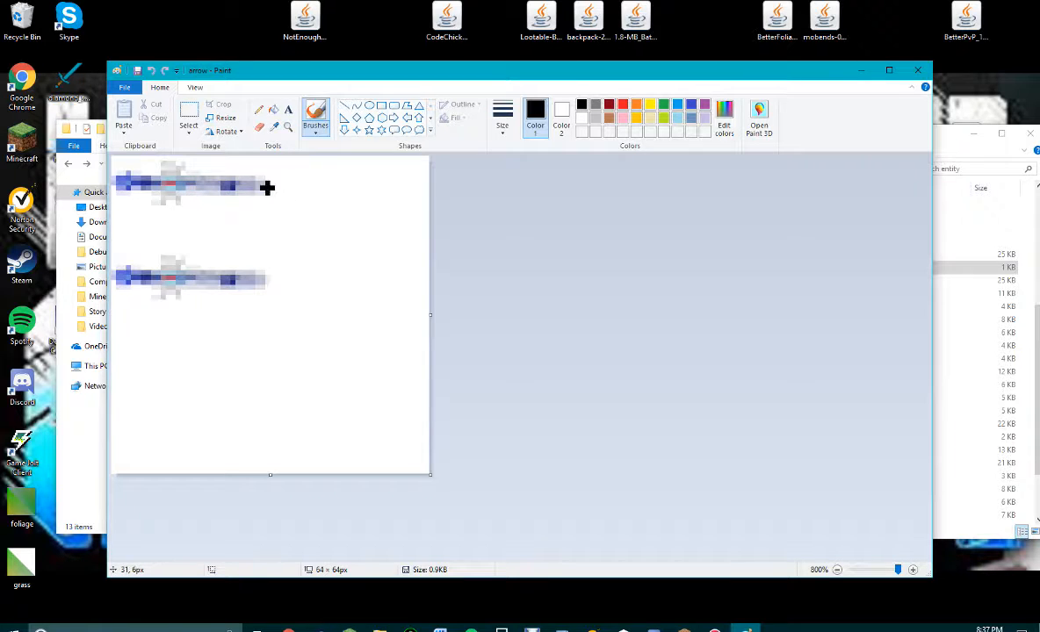
{"action": "left_click", "coordinate": [258, 108]}
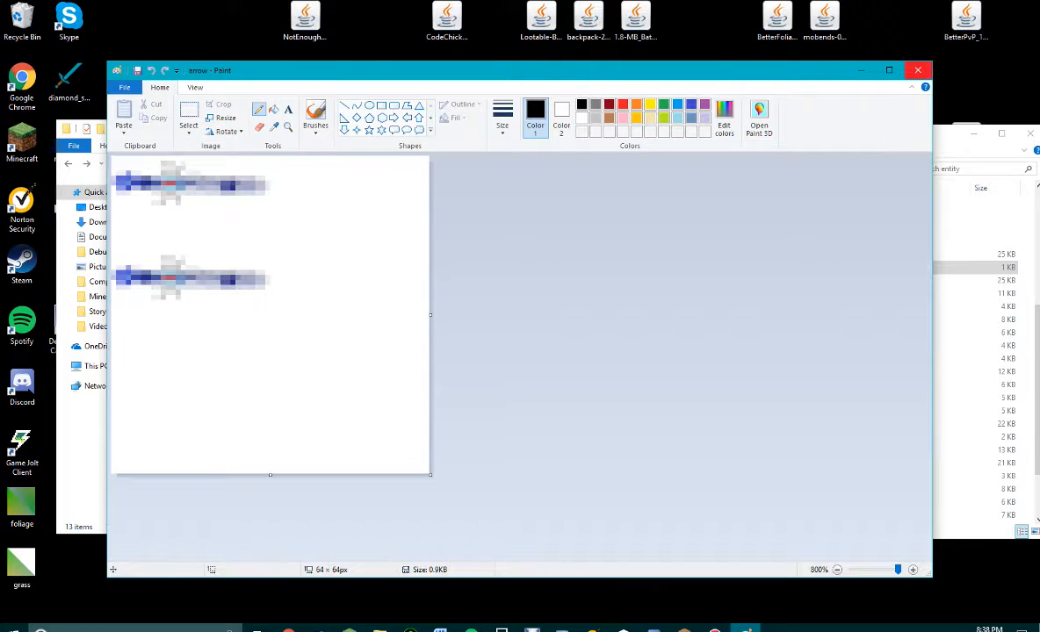
{"action": "left_click", "coordinate": [918, 70]}
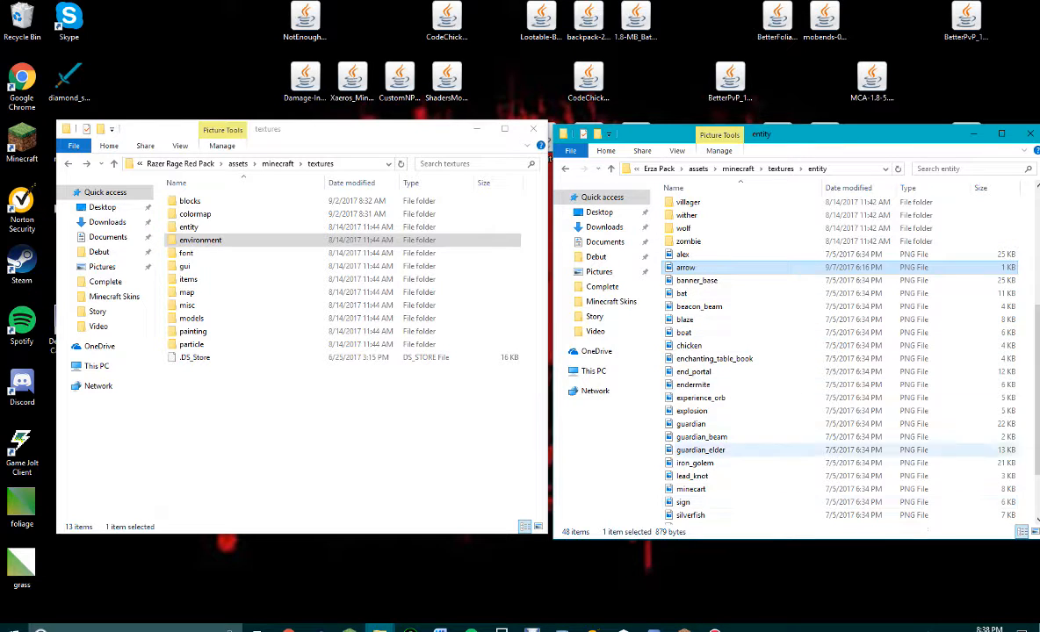
Step: Leave Erza Pack's entity folder for the resourcepacks folder and open Glacier Pack
{"action": "scroll", "coordinate": [716, 405], "scroll_direction": "down", "scroll_amount": 2}
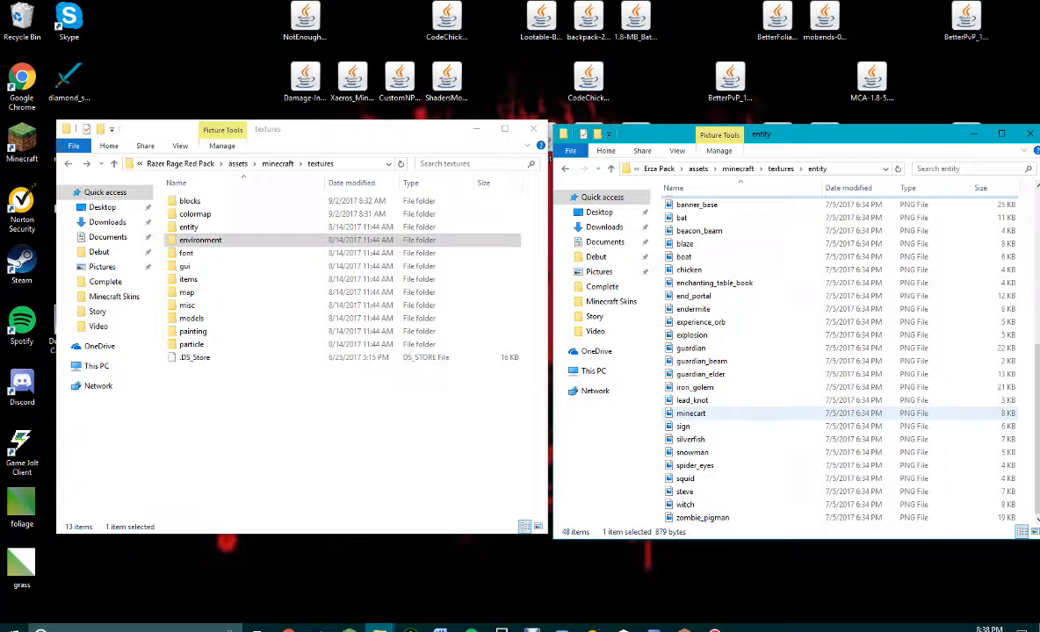
{"action": "scroll", "coordinate": [703, 325], "scroll_direction": "up", "scroll_amount": 6}
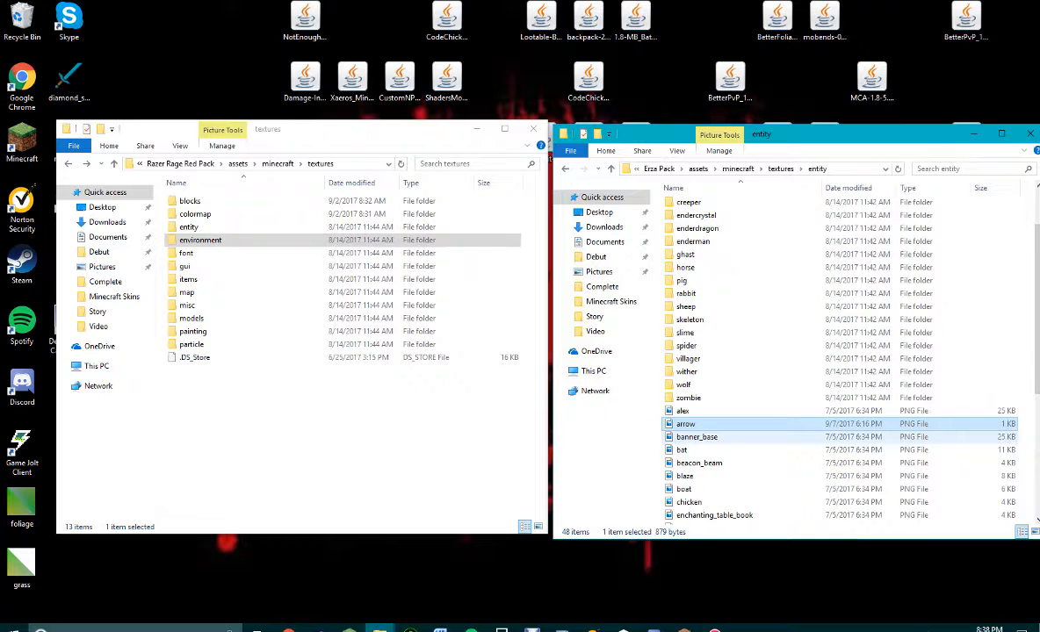
{"action": "scroll", "coordinate": [703, 430], "scroll_direction": "up", "scroll_amount": 2}
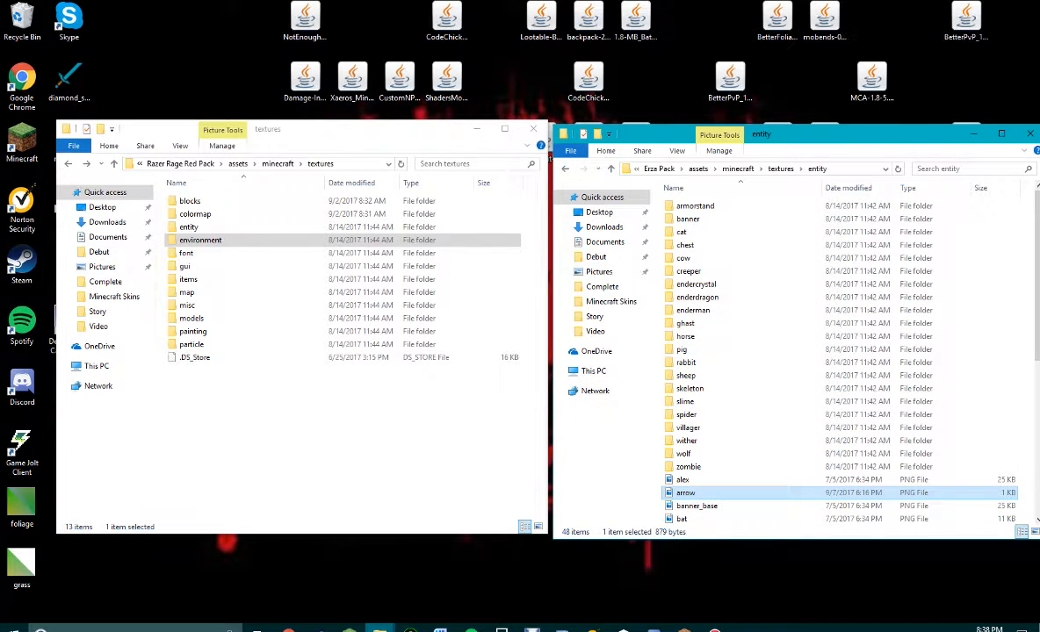
{"action": "key", "text": "alt+Left"}
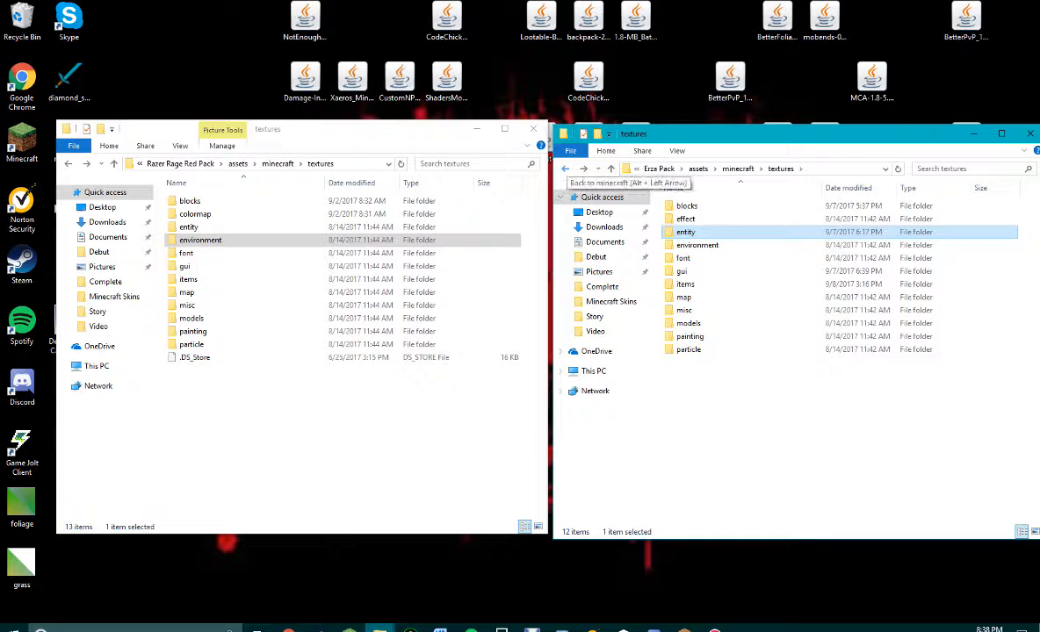
{"action": "left_click", "coordinate": [597, 169]}
{"action": "left_click", "coordinate": [565, 168]}
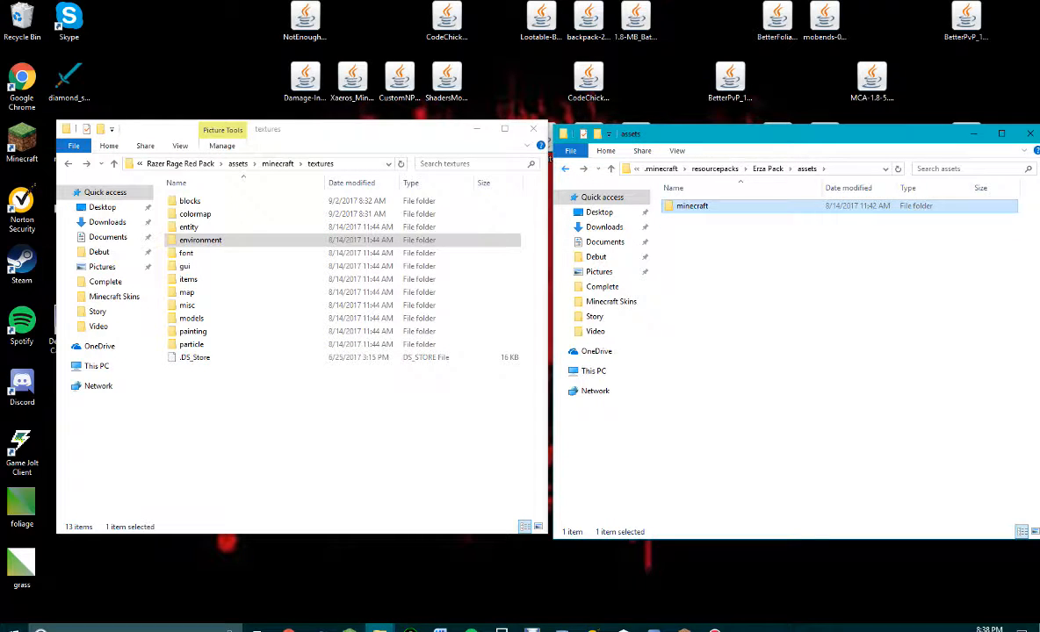
{"action": "left_click", "coordinate": [596, 169]}
{"action": "left_click", "coordinate": [597, 169]}
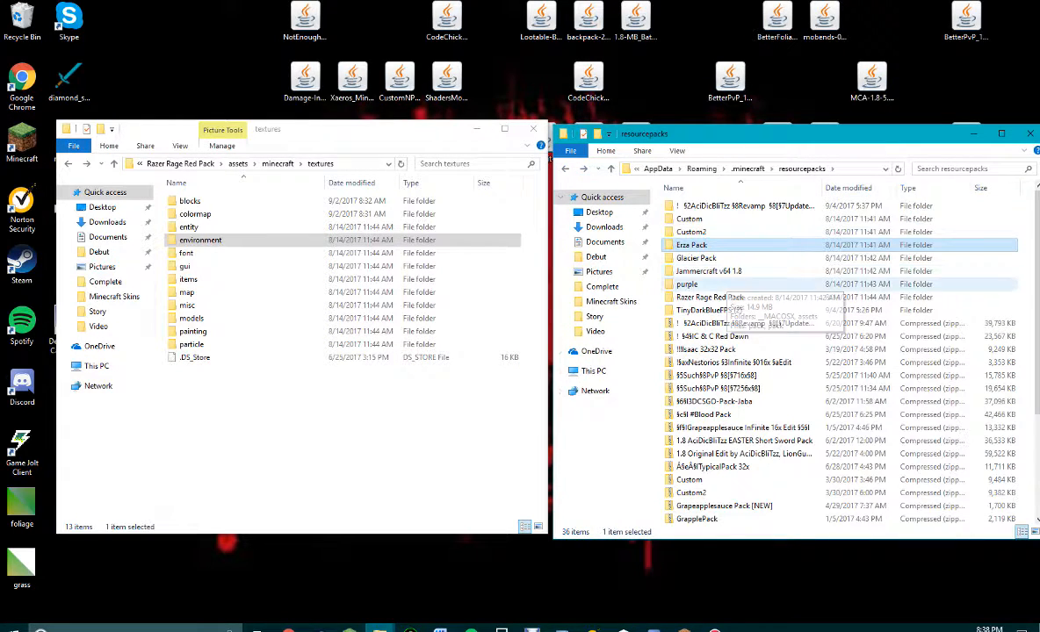
{"action": "double_click", "coordinate": [699, 258]}
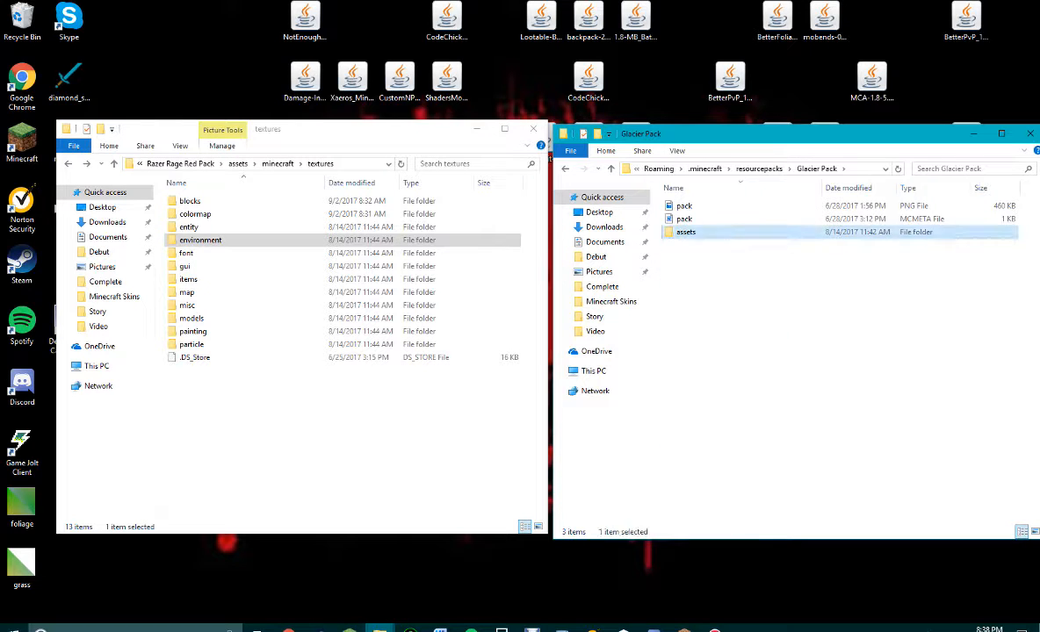
Step: Open the items folder inside Glacier Pack's assets, minecraft and textures folders
{"action": "double_click", "coordinate": [685, 232]}
{"action": "double_click", "coordinate": [685, 205]}
{"action": "double_click", "coordinate": [685, 232]}
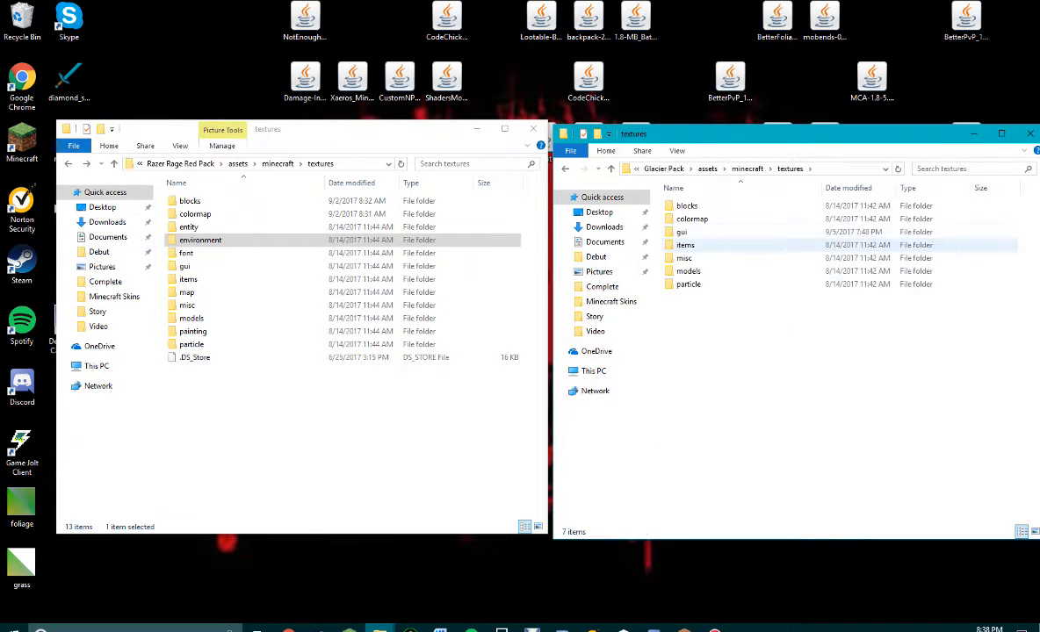
{"action": "double_click", "coordinate": [685, 245]}
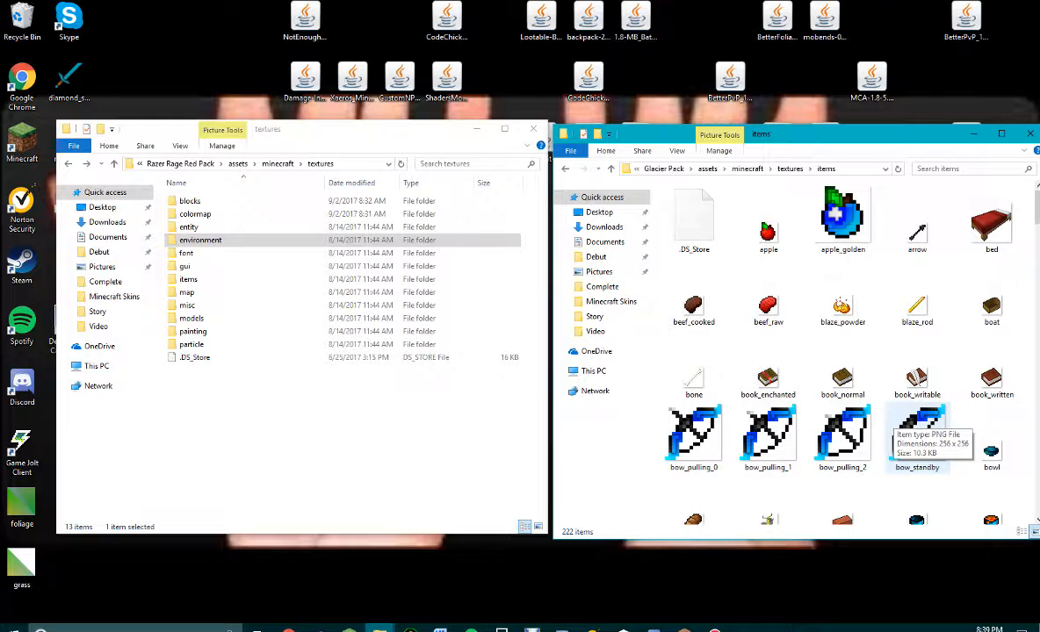
Step: Look through the item textures in Glacier Pack's items folder, from the golden apple and bows to the wooden tools
{"action": "scroll", "coordinate": [917, 421], "scroll_direction": "down", "scroll_amount": 2}
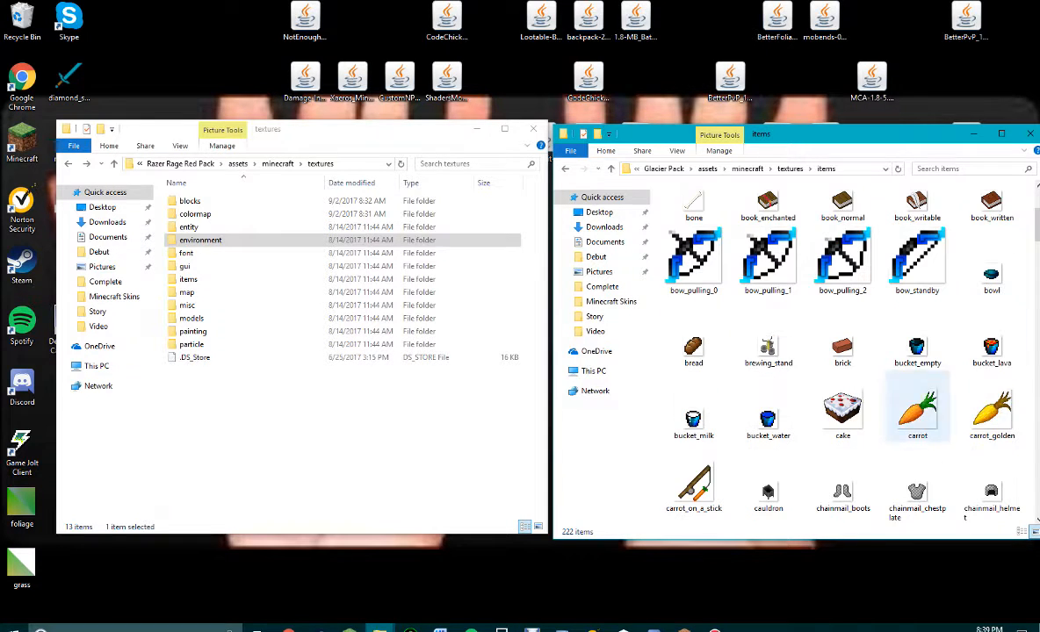
{"action": "scroll", "coordinate": [842, 409], "scroll_direction": "down", "scroll_amount": 5}
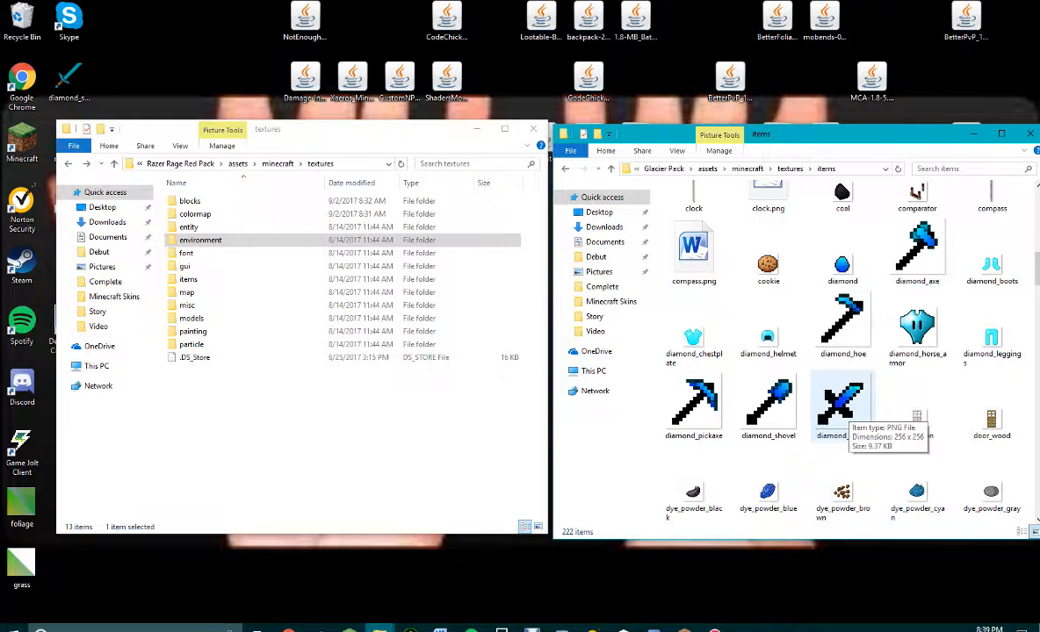
{"action": "scroll", "coordinate": [842, 439], "scroll_direction": "up", "scroll_amount": 8}
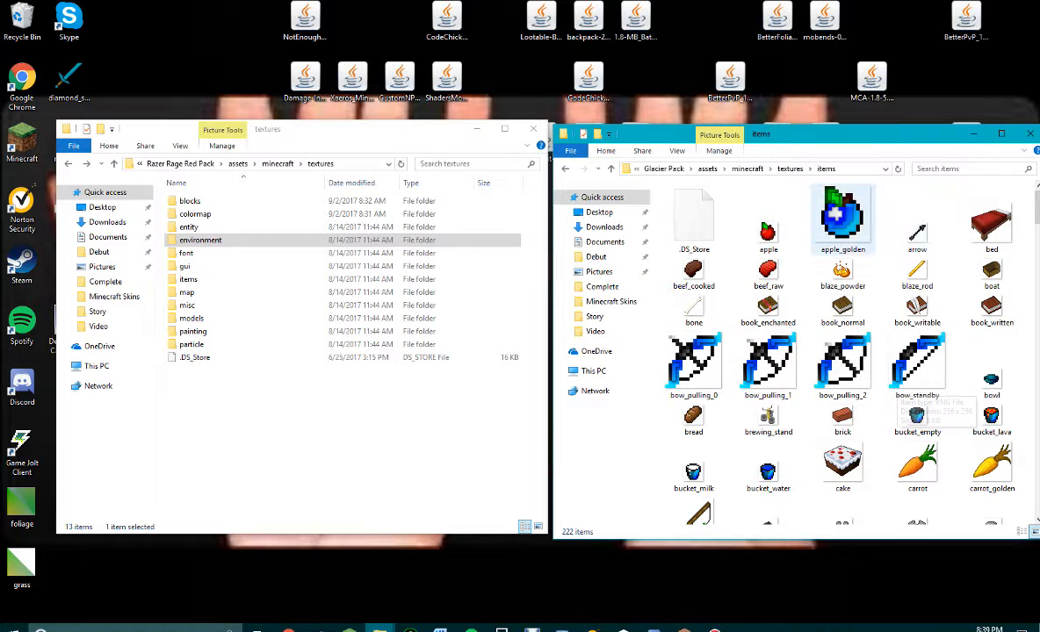
{"action": "scroll", "coordinate": [916, 303], "scroll_direction": "down", "scroll_amount": 3}
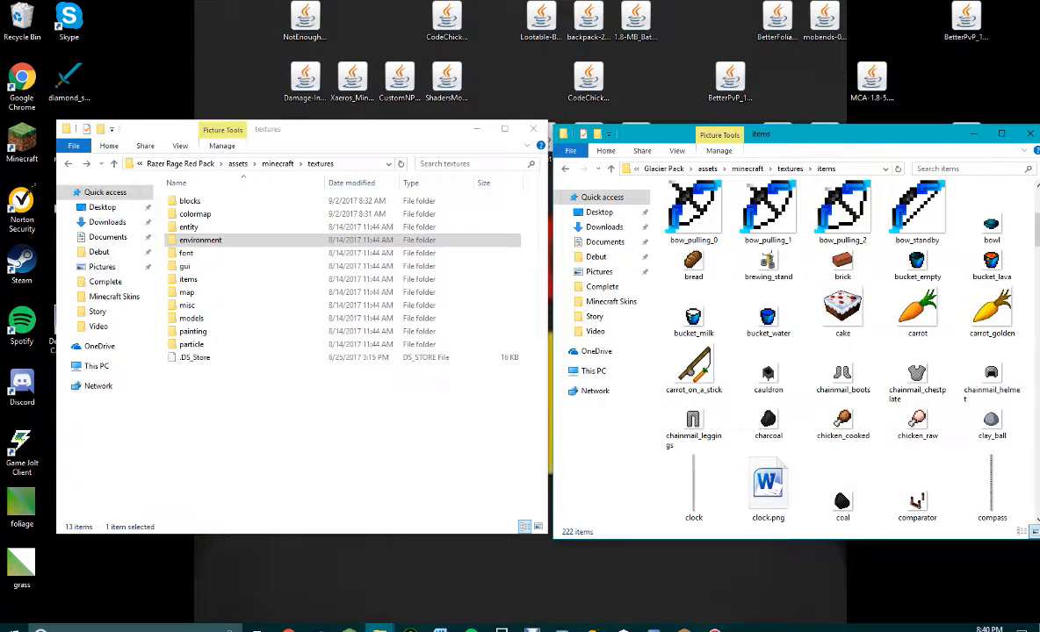
{"action": "scroll", "coordinate": [843, 342], "scroll_direction": "down", "scroll_amount": 3}
{"action": "scroll", "coordinate": [843, 342], "scroll_direction": "down", "scroll_amount": 15}
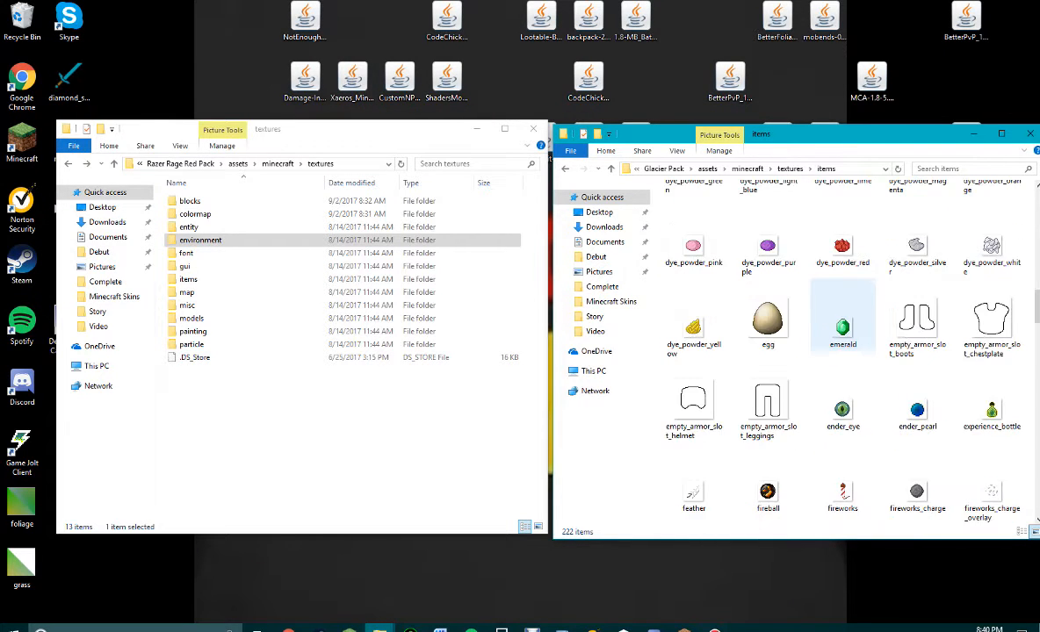
{"action": "scroll", "coordinate": [842, 281], "scroll_direction": "down", "scroll_amount": 10}
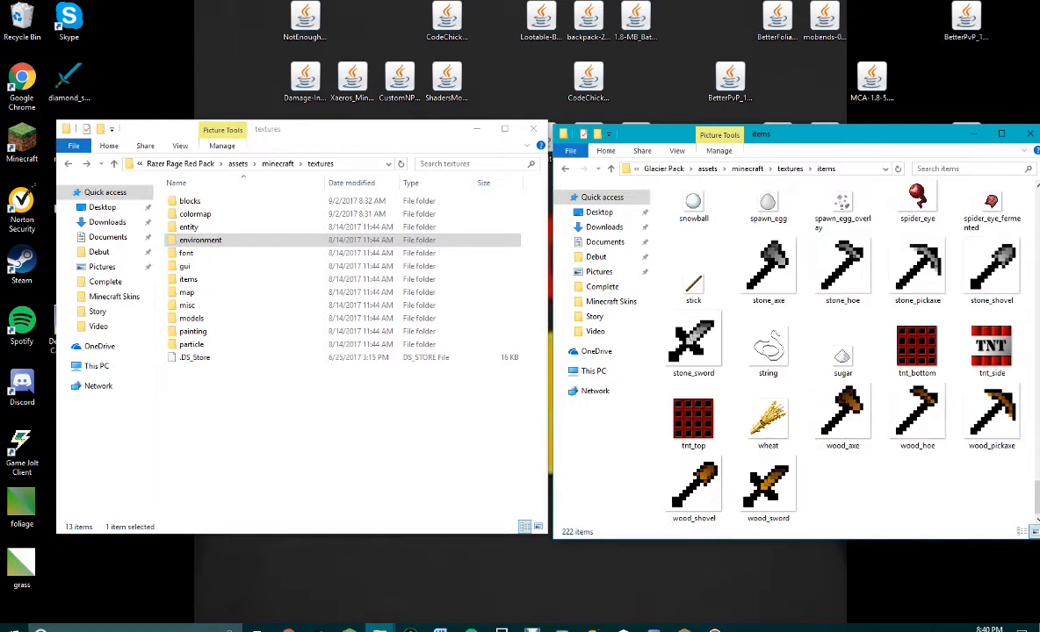
{"action": "scroll", "coordinate": [843, 281], "scroll_direction": "up", "scroll_amount": 20}
{"action": "scroll", "coordinate": [843, 308], "scroll_direction": "up", "scroll_amount": 16}
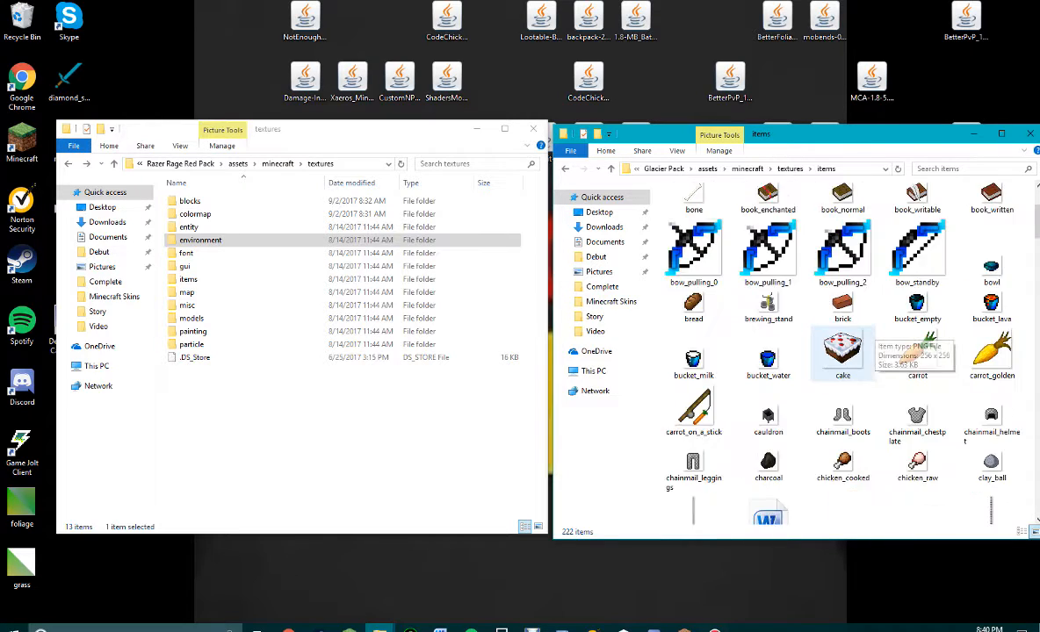
{"action": "scroll", "coordinate": [842, 308], "scroll_direction": "down", "scroll_amount": 14}
{"action": "scroll", "coordinate": [843, 343], "scroll_direction": "down", "scroll_amount": 2}
{"action": "scroll", "coordinate": [869, 368], "scroll_direction": "up", "scroll_amount": 5}
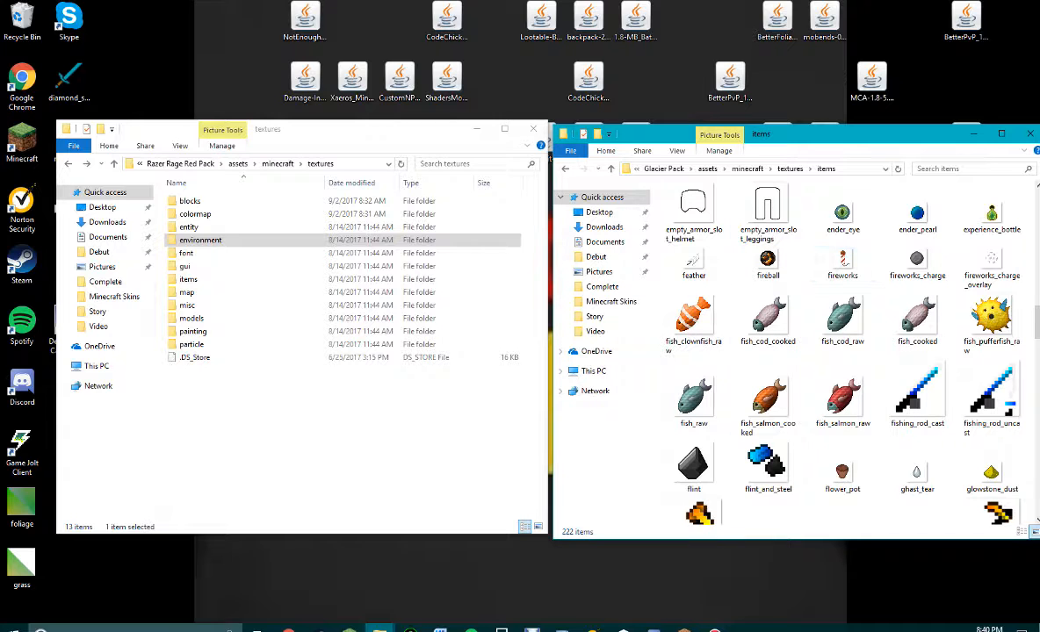
{"action": "scroll", "coordinate": [917, 290], "scroll_direction": "up", "scroll_amount": 2}
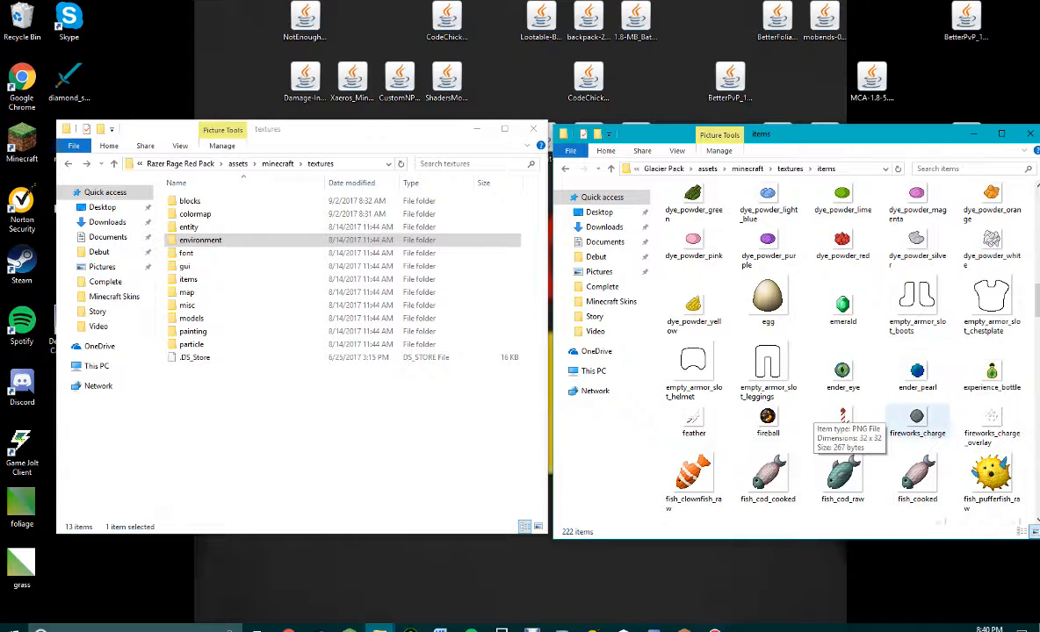
{"action": "scroll", "coordinate": [922, 386], "scroll_direction": "up", "scroll_amount": 3}
{"action": "scroll", "coordinate": [923, 386], "scroll_direction": "up", "scroll_amount": 2}
{"action": "scroll", "coordinate": [833, 409], "scroll_direction": "up", "scroll_amount": 3}
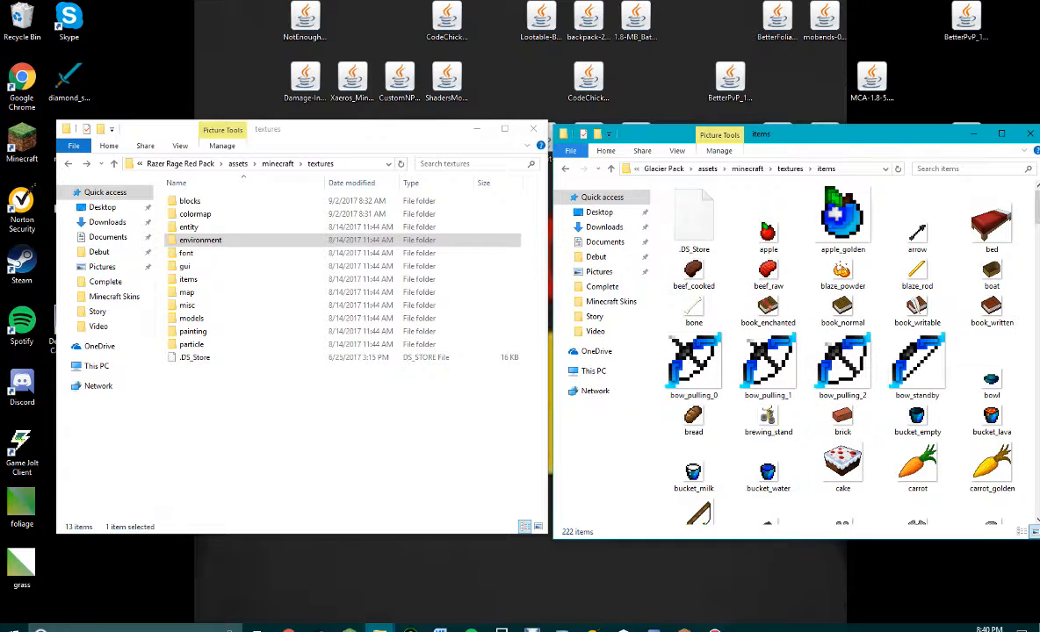
Step: Leave the items folder for Glacier Pack's gui folder and open its icons image in Paint
{"action": "left_click", "coordinate": [565, 169]}
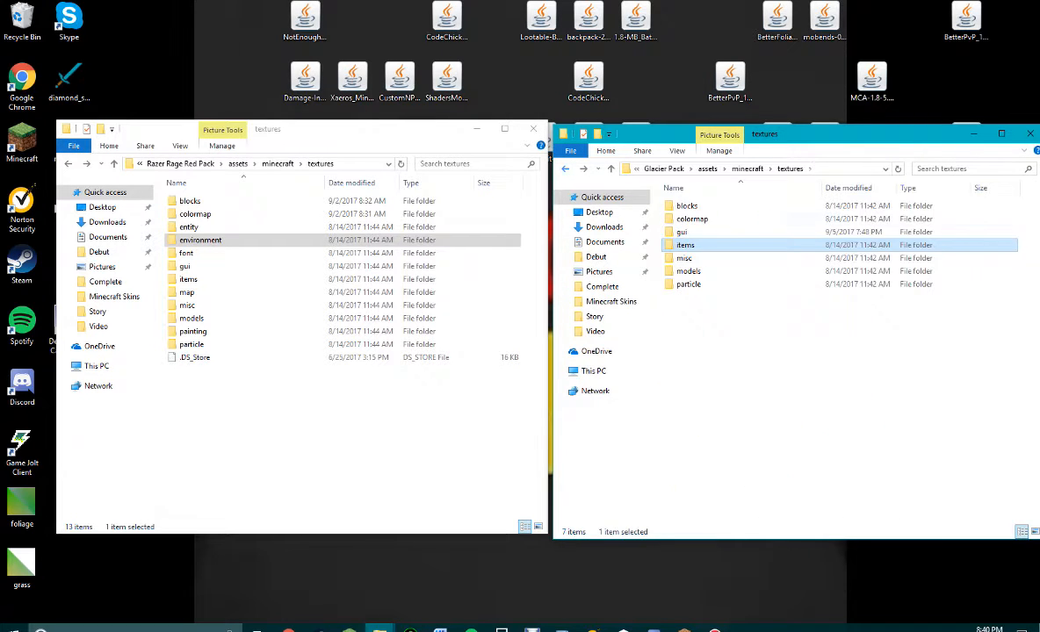
{"action": "double_click", "coordinate": [681, 231]}
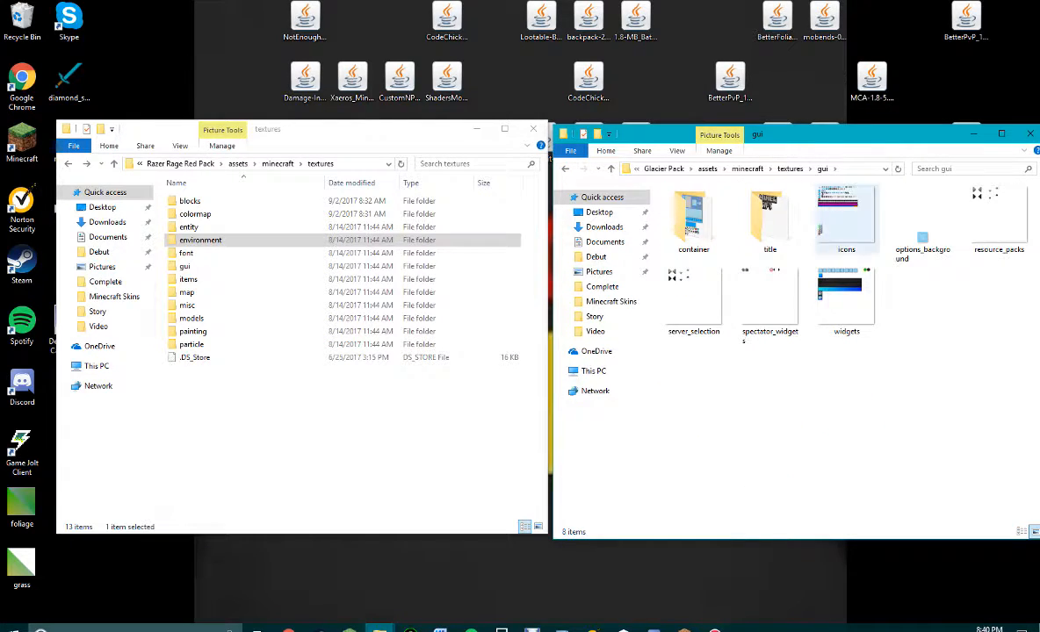
{"action": "right_click", "coordinate": [843, 226]}
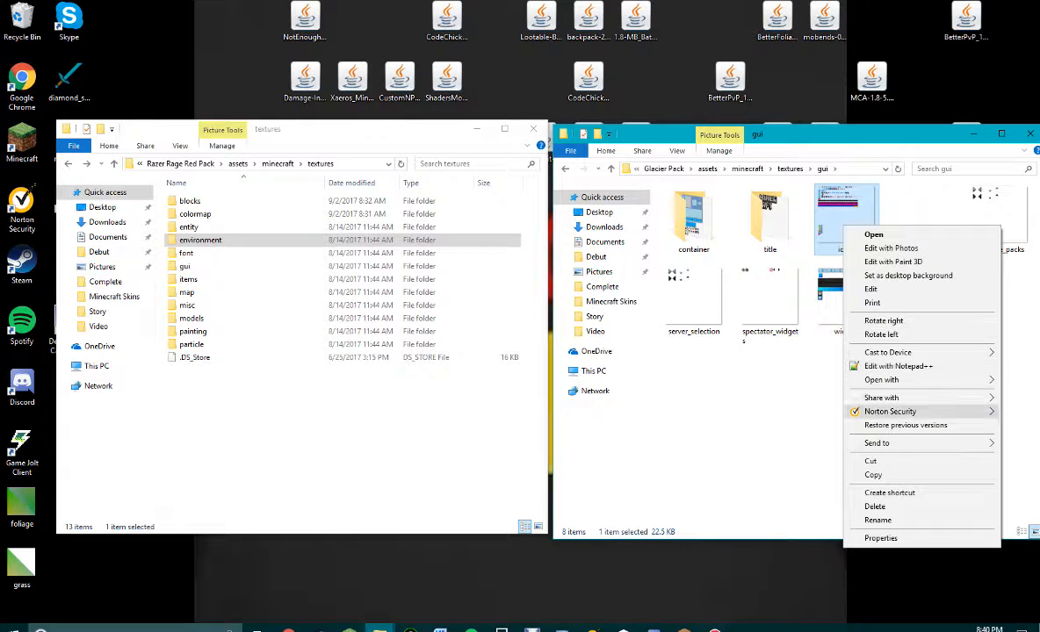
{"action": "mouse_move", "coordinate": [881, 379]}
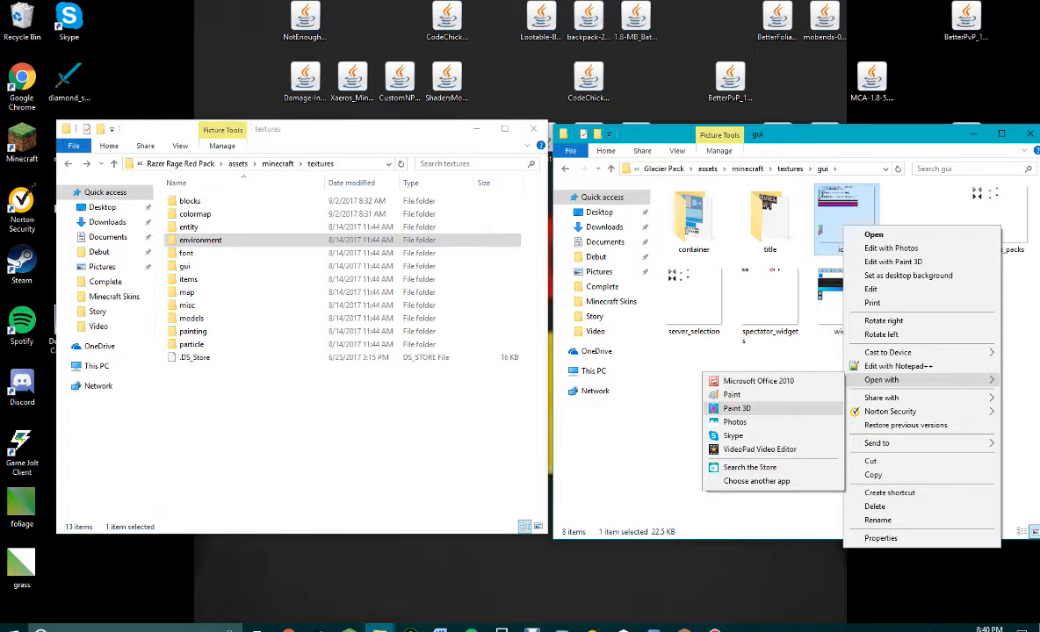
{"action": "left_click", "coordinate": [702, 377]}
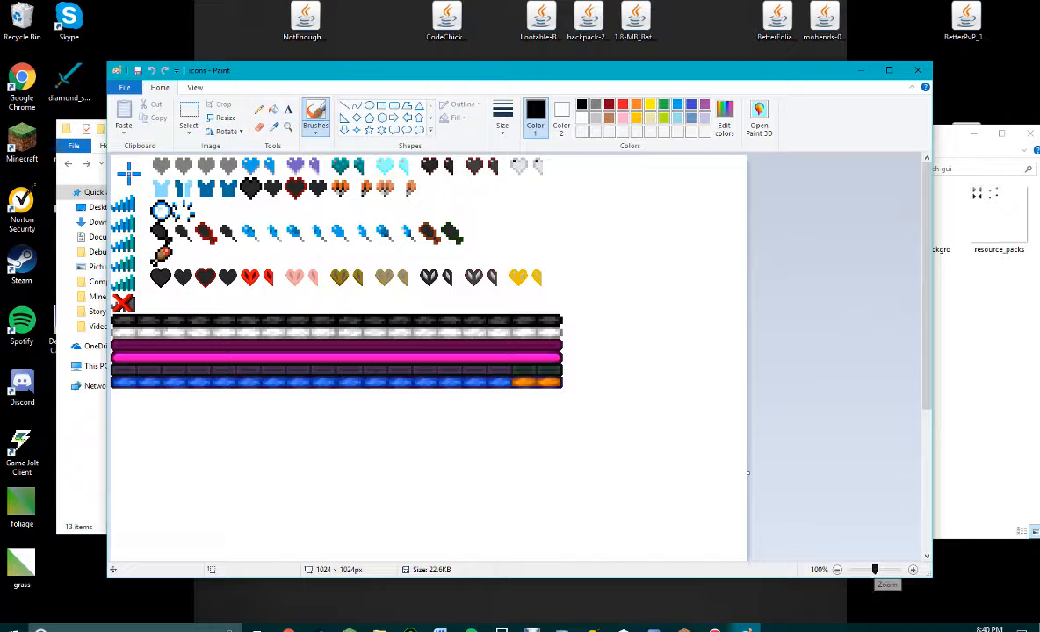
Step: Examine the whole icons sheet between 800% and 100% zoom, from the crosshair and hearts to the signal bars at its lower end
{"action": "left_click_drag", "start_coordinate": [875, 570], "coordinate": [897, 570]}
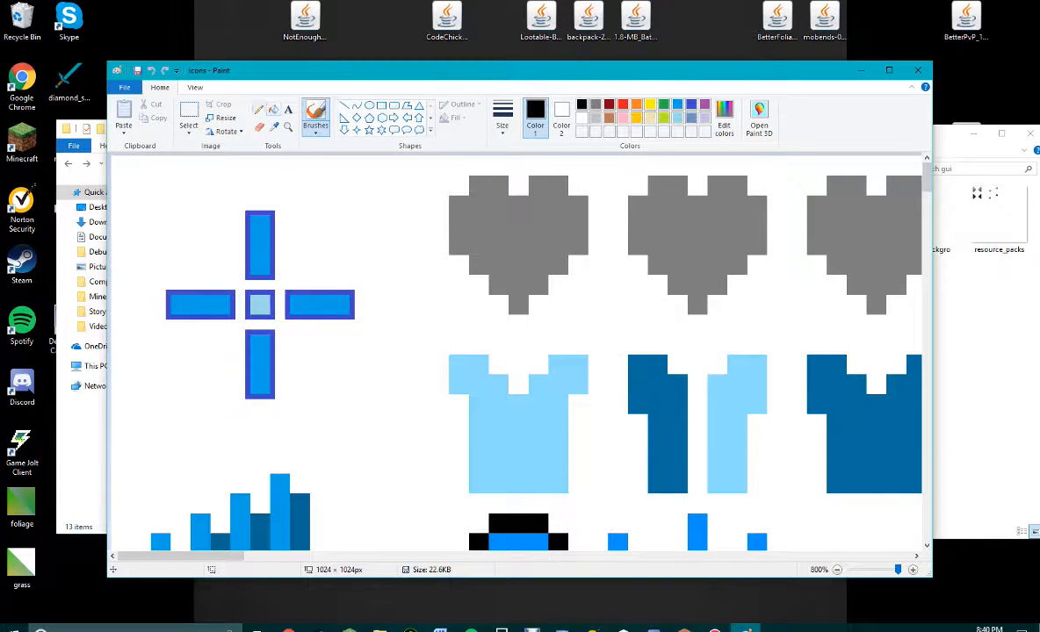
{"action": "left_click", "coordinate": [258, 109]}
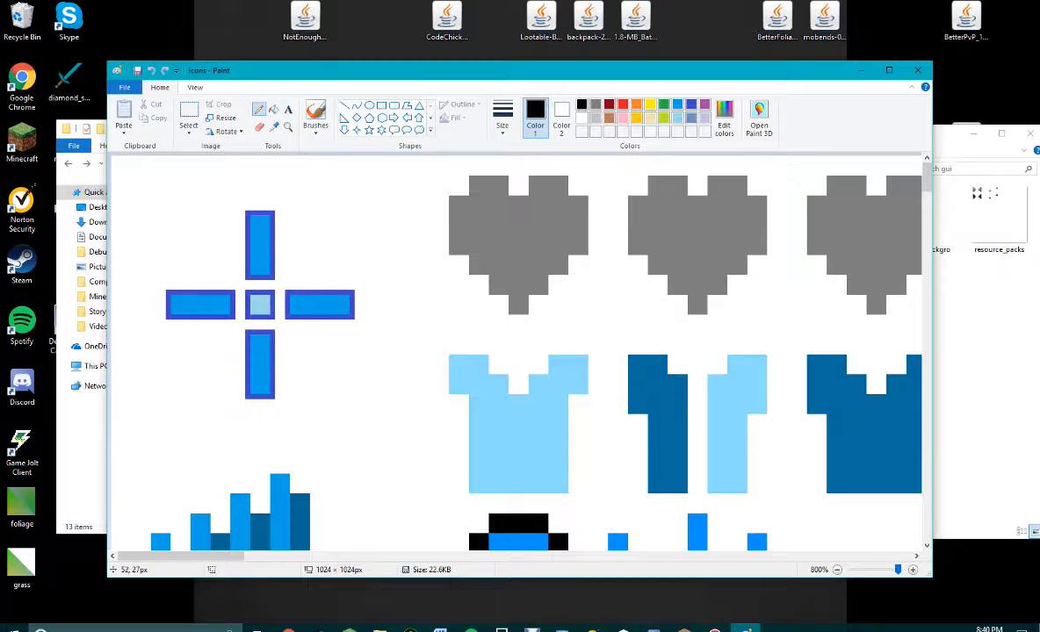
{"action": "left_click", "coordinate": [288, 127]}
{"action": "right_click", "coordinate": [360, 231]}
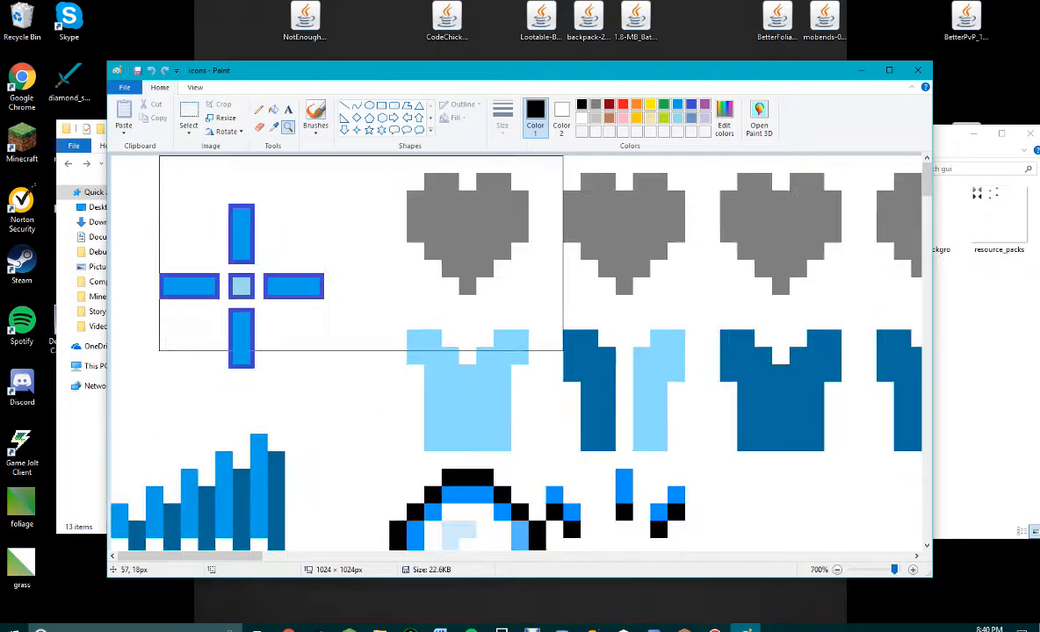
{"action": "right_click", "coordinate": [358, 231]}
{"action": "right_click", "coordinate": [358, 231]}
{"action": "right_click", "coordinate": [357, 231]}
{"action": "right_click", "coordinate": [357, 231]}
{"action": "right_click", "coordinate": [357, 231]}
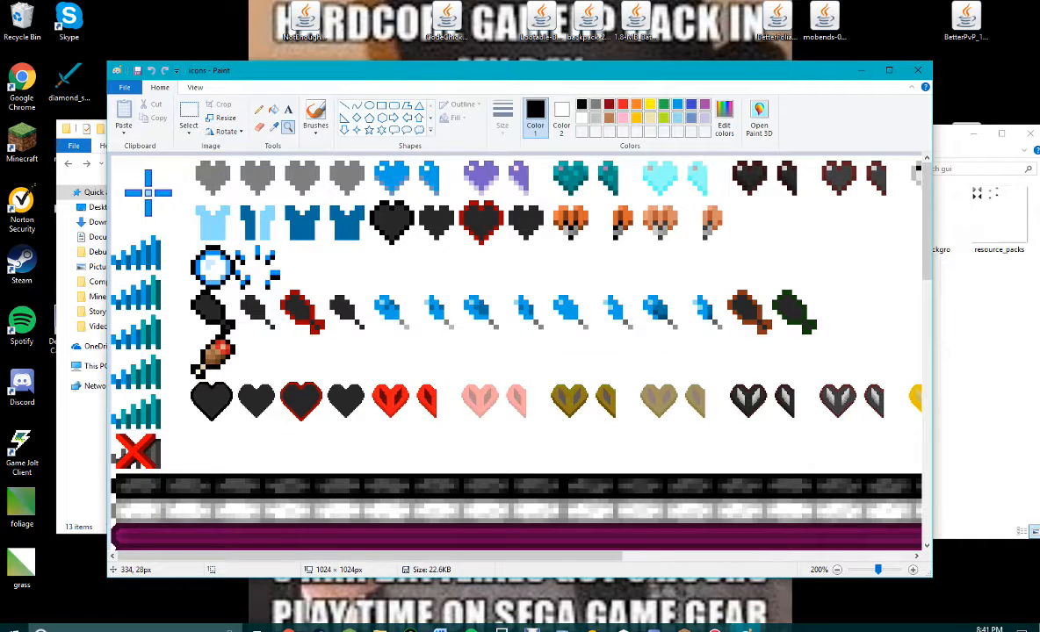
{"action": "right_click", "coordinate": [510, 237]}
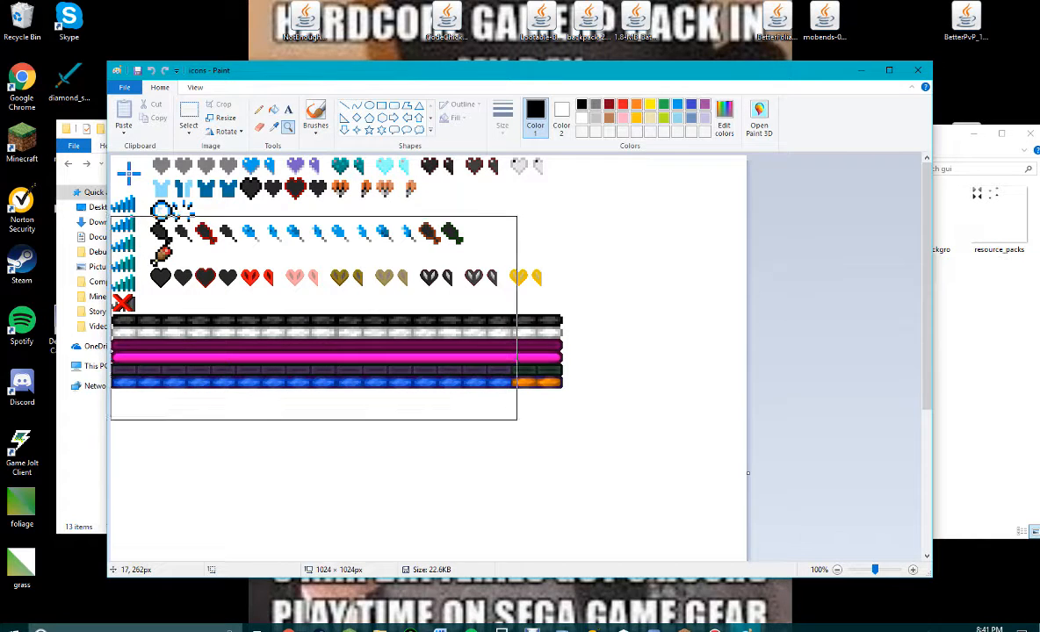
{"action": "scroll", "coordinate": [174, 485], "scroll_direction": "down", "scroll_amount": 5}
{"action": "scroll", "coordinate": [311, 345], "scroll_direction": "down", "scroll_amount": 1}
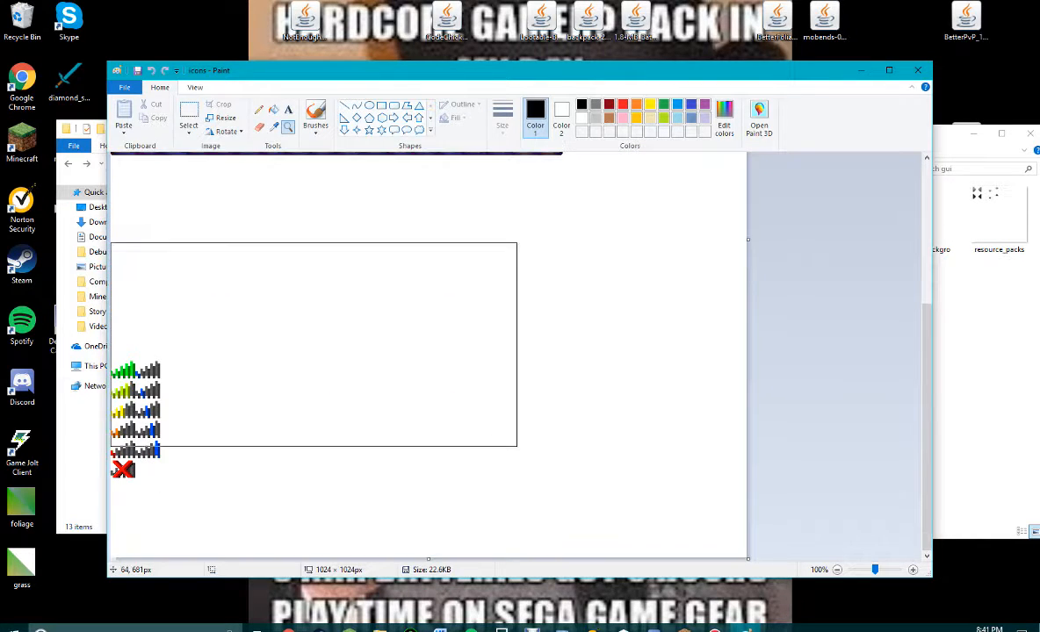
{"action": "scroll", "coordinate": [316, 369], "scroll_direction": "up", "scroll_amount": 5}
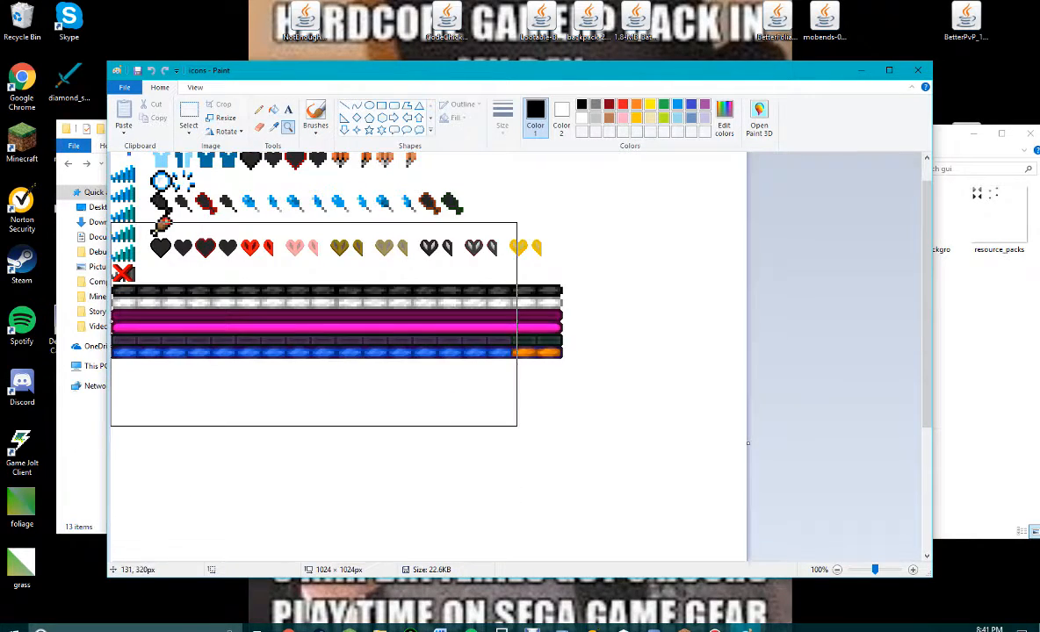
Step: Examine the crosshair in the icons sheet at 800% zoom with the Pencil tool selected
{"action": "left_click", "coordinate": [237, 242]}
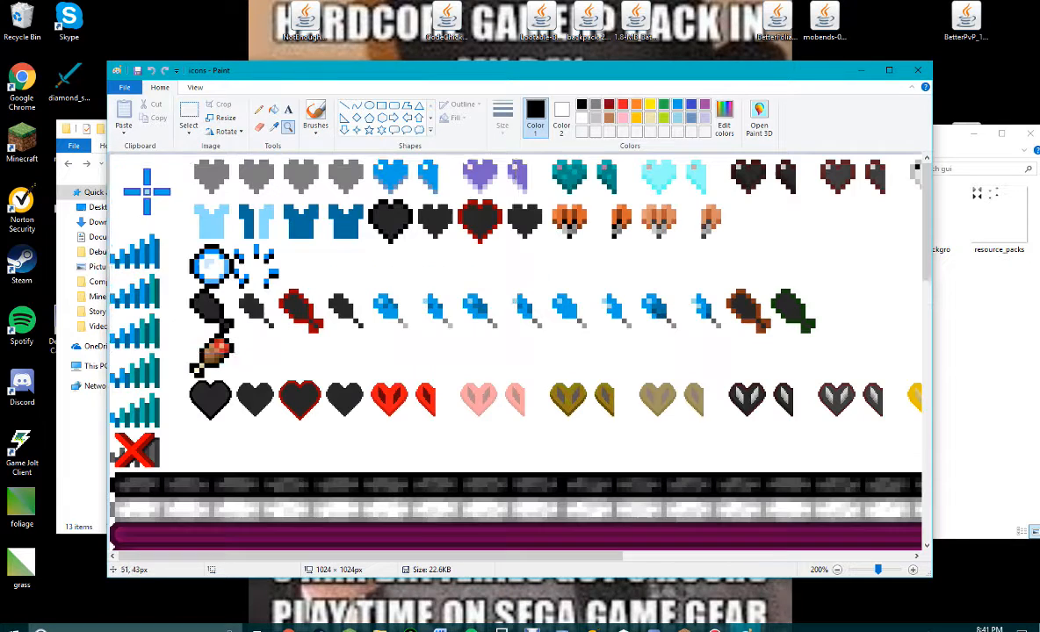
{"action": "left_click", "coordinate": [239, 243]}
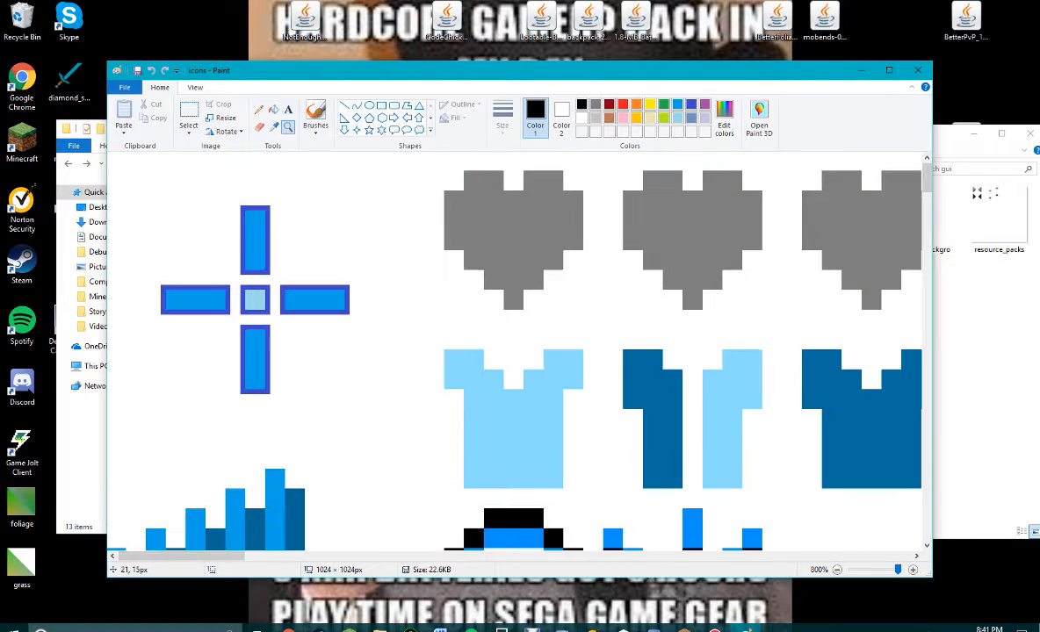
{"action": "left_click", "coordinate": [258, 109]}
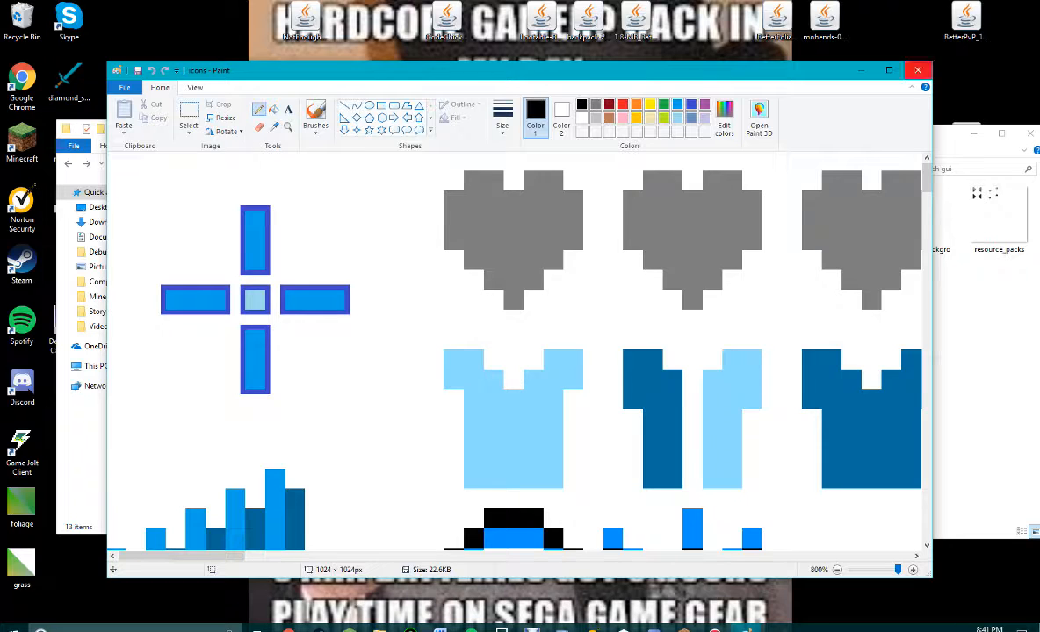
Step: Close Paint and return from Glacier Pack's gui folder to its items folder
{"action": "left_click", "coordinate": [918, 71]}
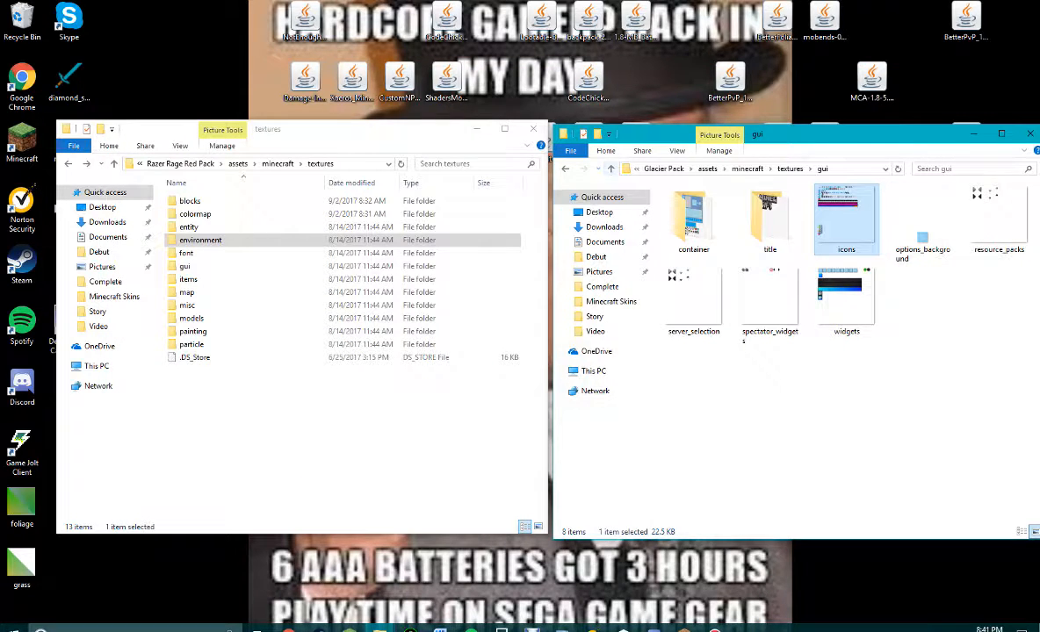
{"action": "key", "text": "alt+Left"}
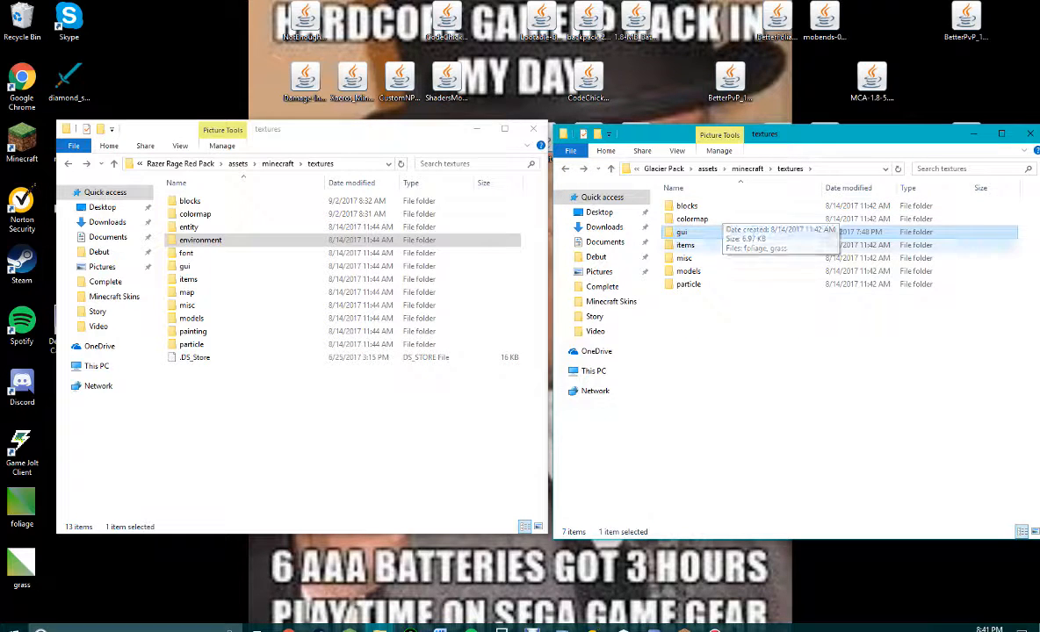
{"action": "double_click", "coordinate": [685, 245]}
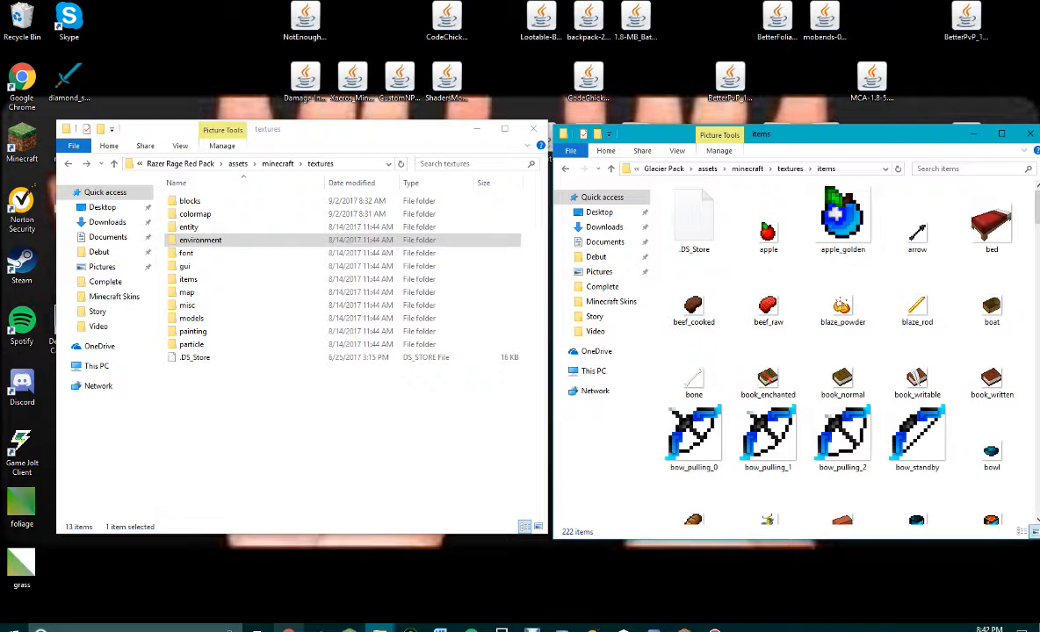
Step: Switch to LunaPic in Chrome and upload the diamond image from the Debut folder
{"action": "mouse_move", "coordinate": [288, 628]}
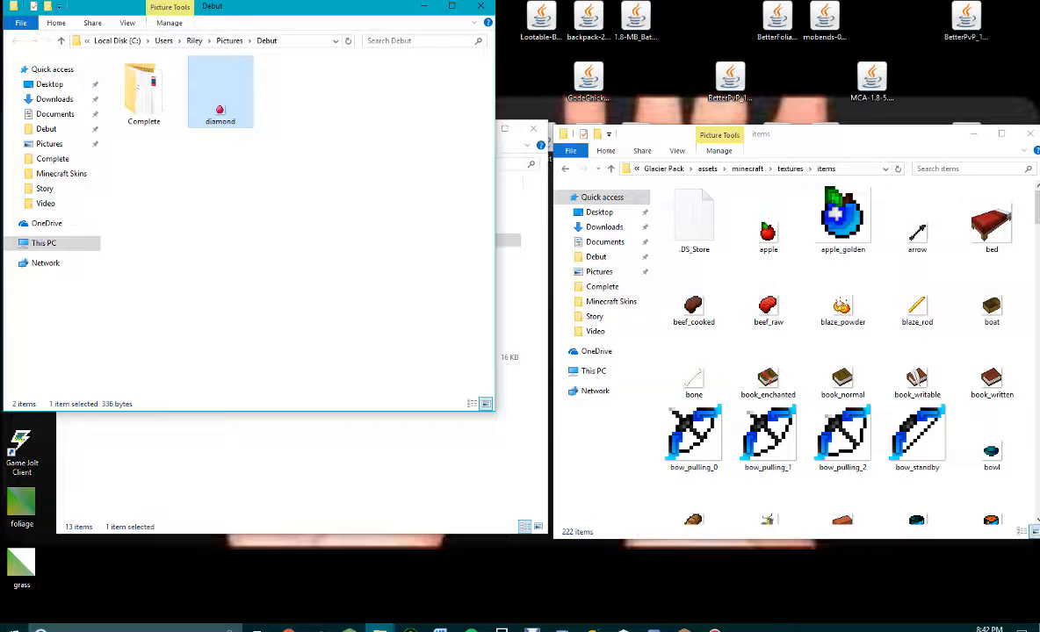
{"action": "left_click", "coordinate": [288, 629]}
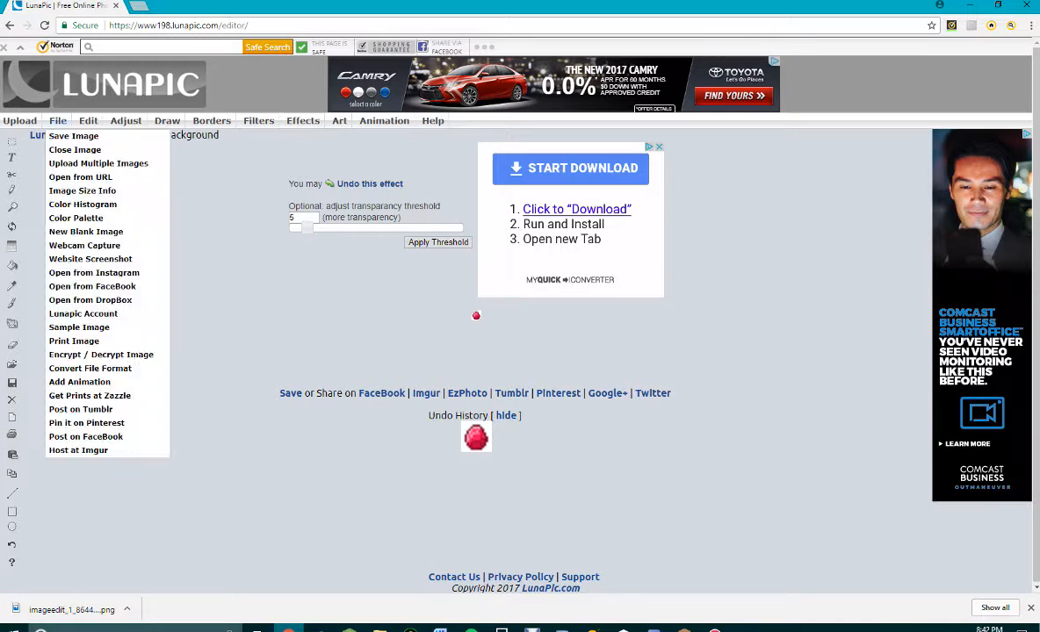
{"action": "left_click", "coordinate": [19, 120]}
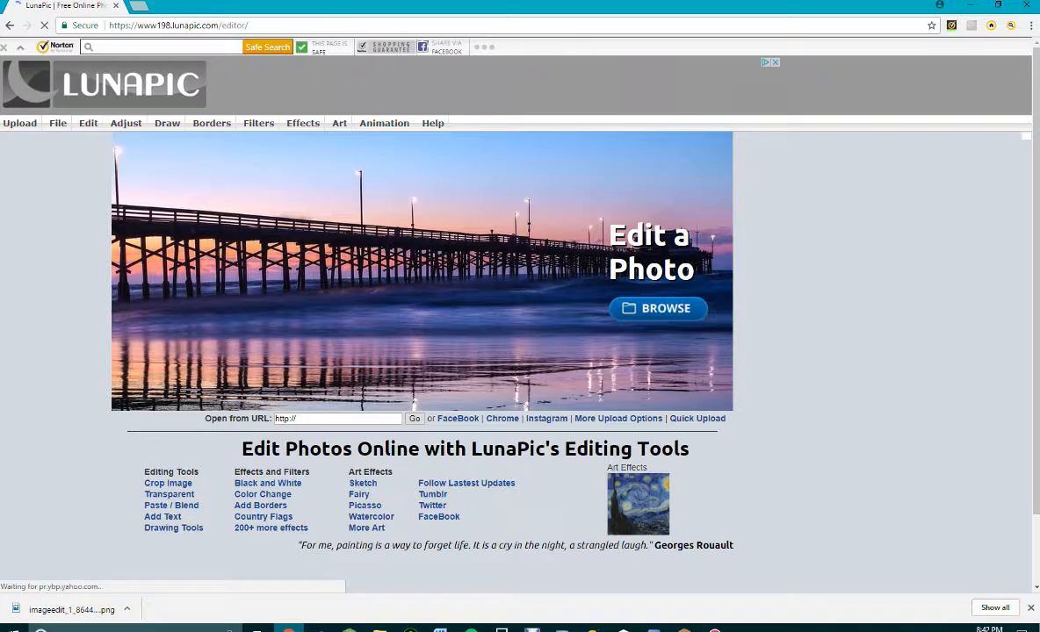
{"action": "left_click", "coordinate": [658, 298]}
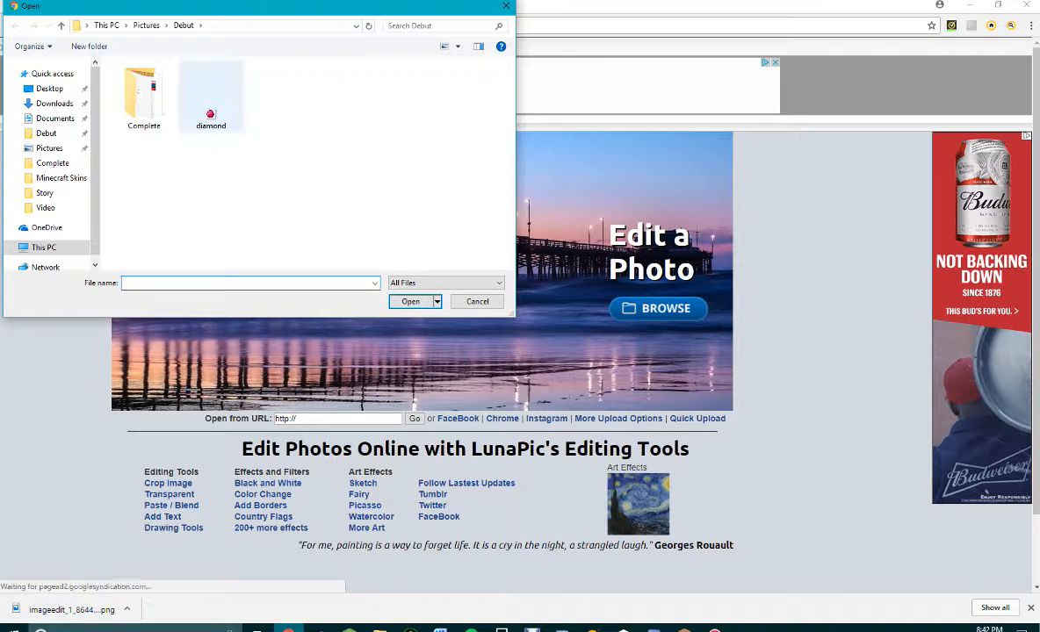
{"action": "left_click", "coordinate": [211, 96]}
{"action": "left_click", "coordinate": [410, 302]}
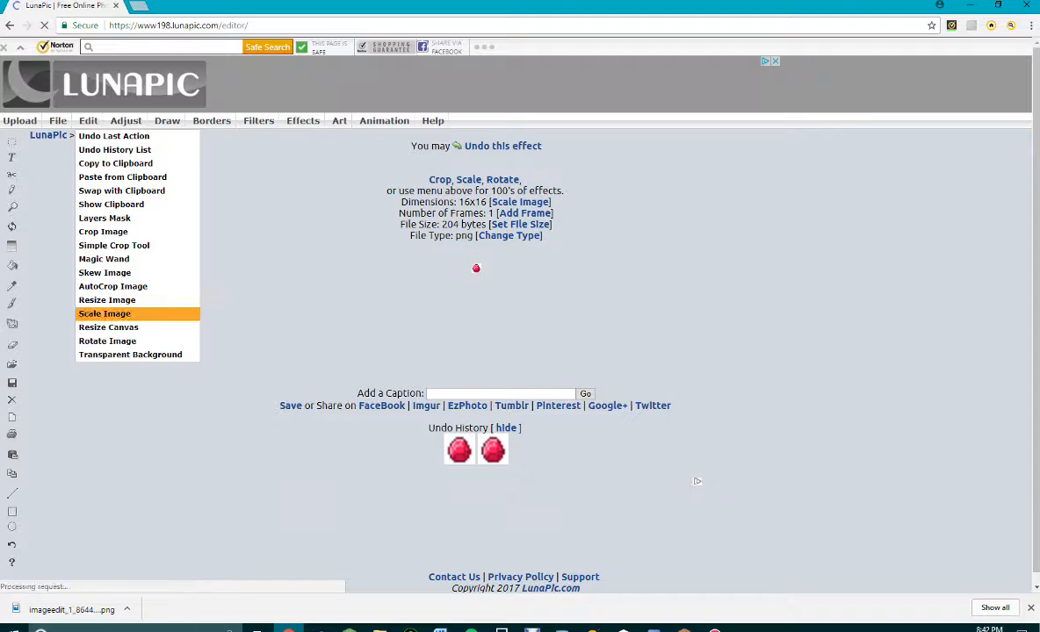
Step: Make the diamond image's background transparent in LunaPic and download the resulting PNG
{"action": "left_click", "coordinate": [130, 354]}
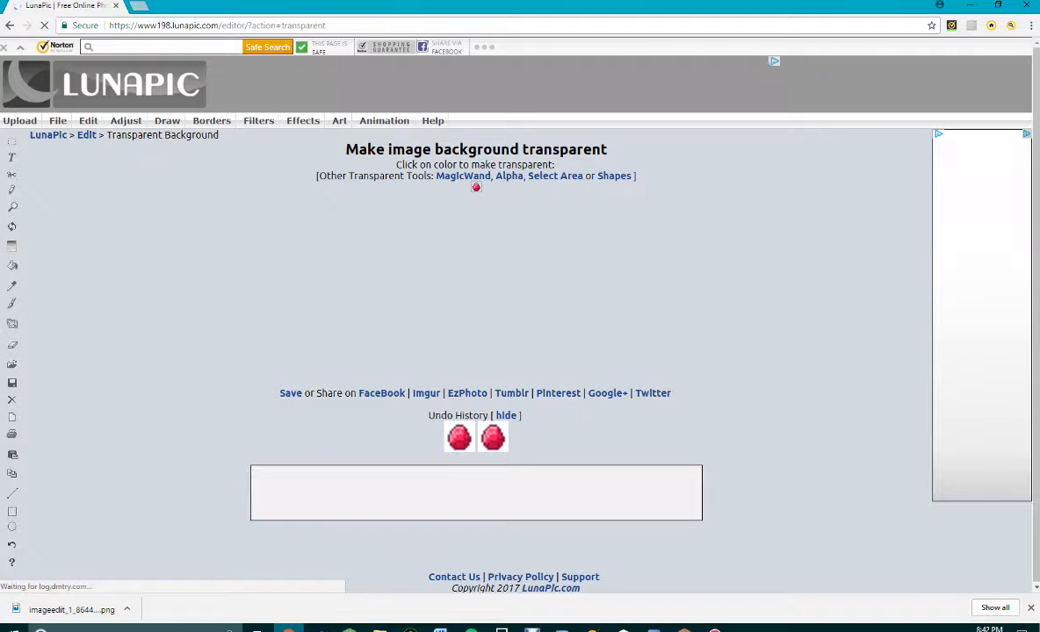
{"action": "left_click", "coordinate": [476, 187]}
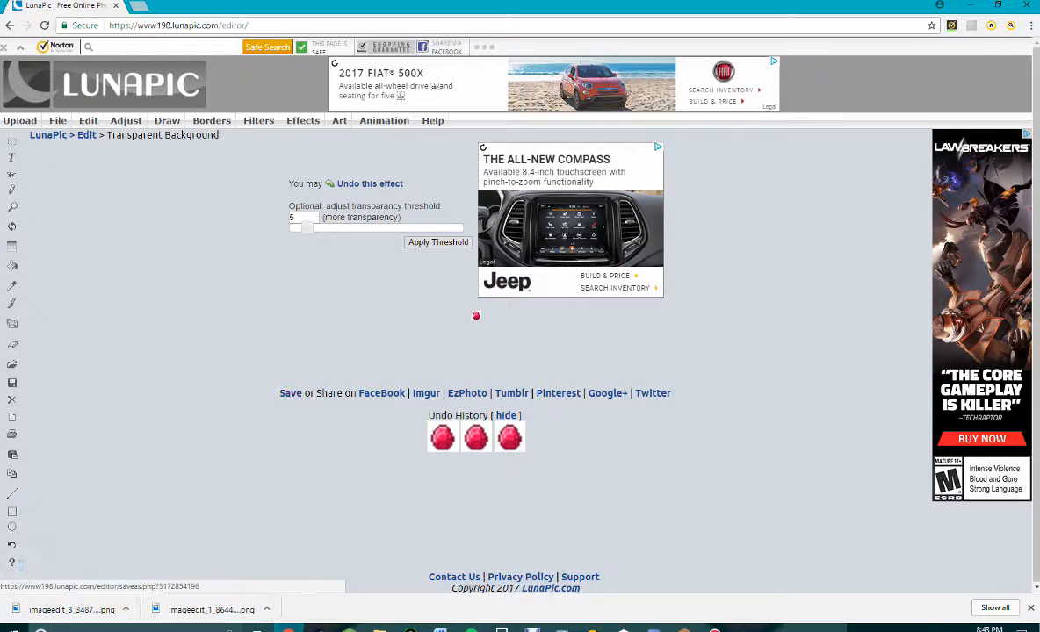
{"action": "left_click", "coordinate": [970, 5]}
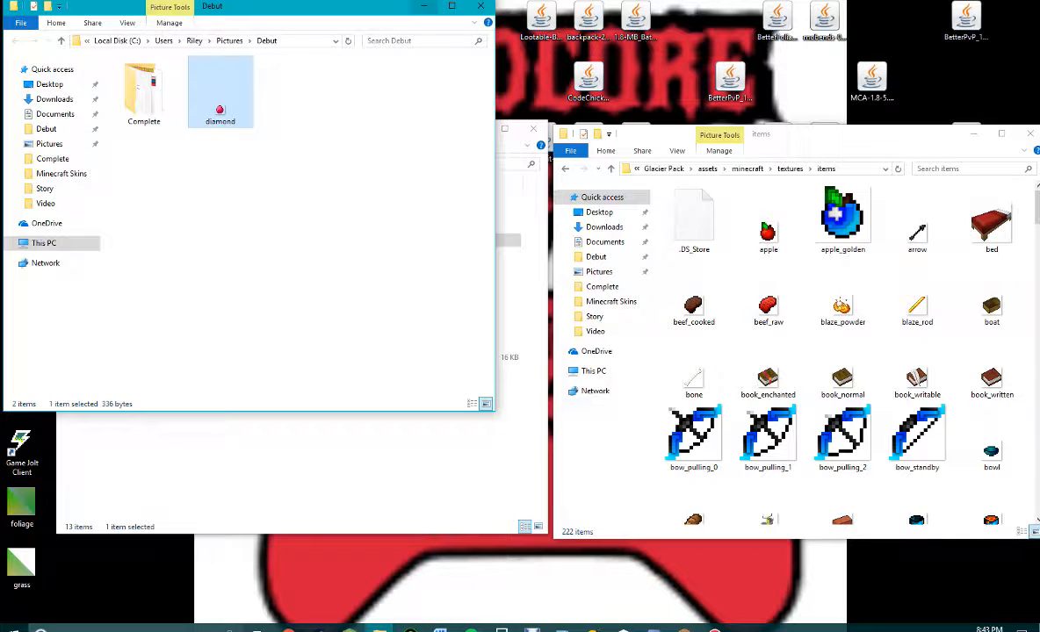
{"action": "left_click", "coordinate": [423, 5]}
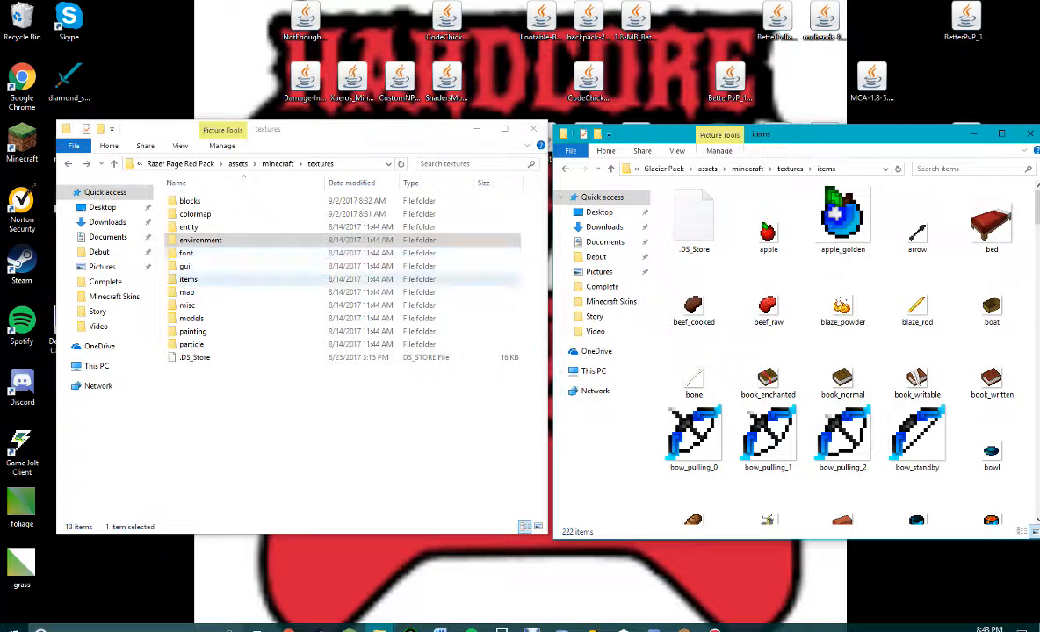
{"action": "left_click", "coordinate": [380, 629]}
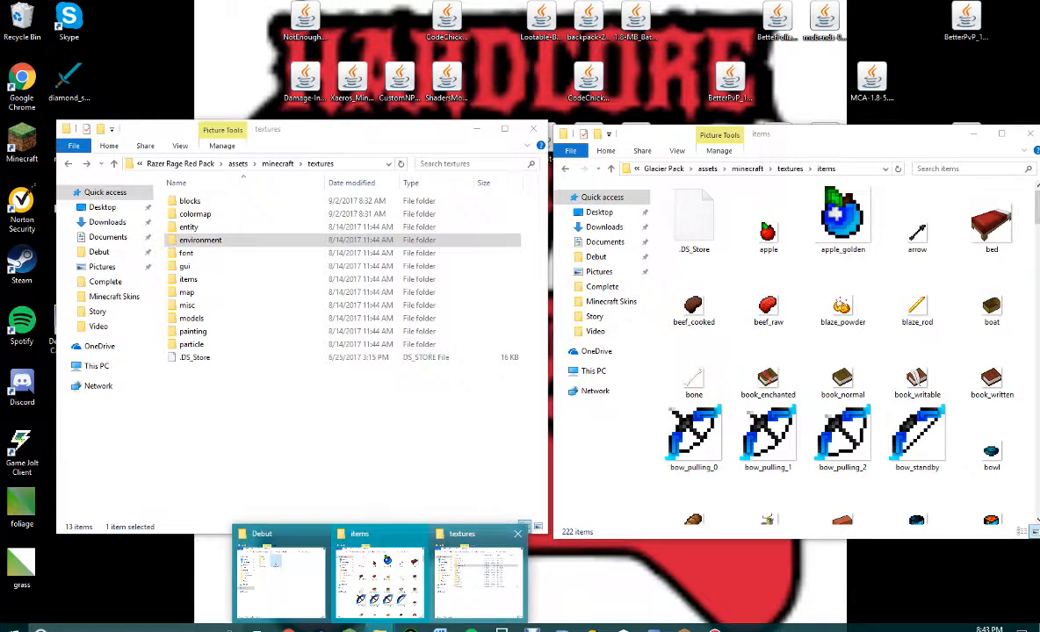
{"action": "right_click", "coordinate": [379, 629]}
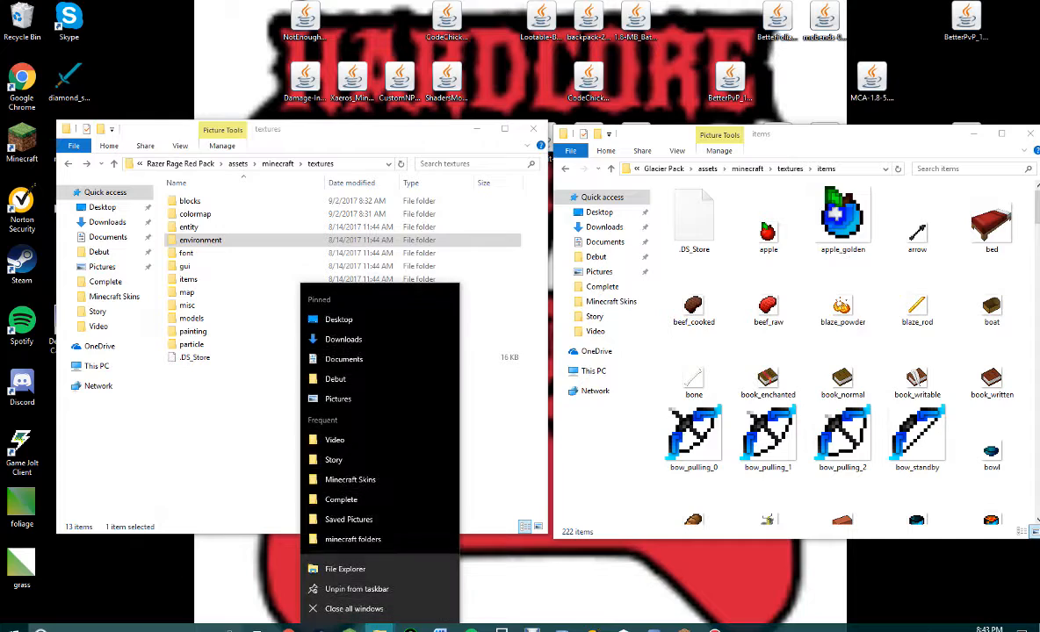
{"action": "left_click", "coordinate": [344, 339]}
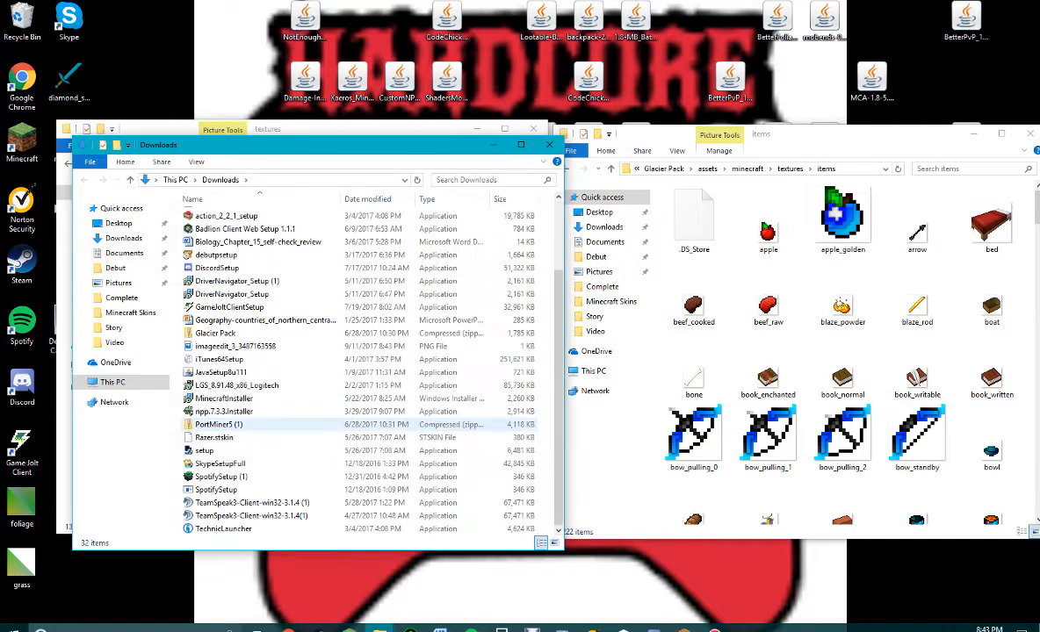
{"action": "left_click", "coordinate": [234, 346]}
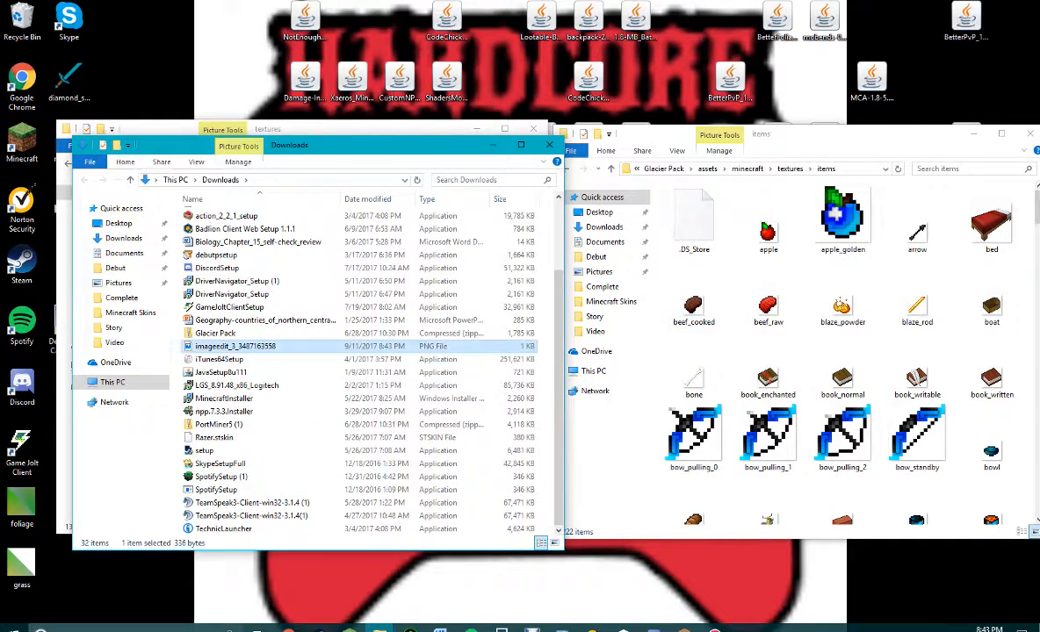
{"action": "right_click", "coordinate": [242, 348]}
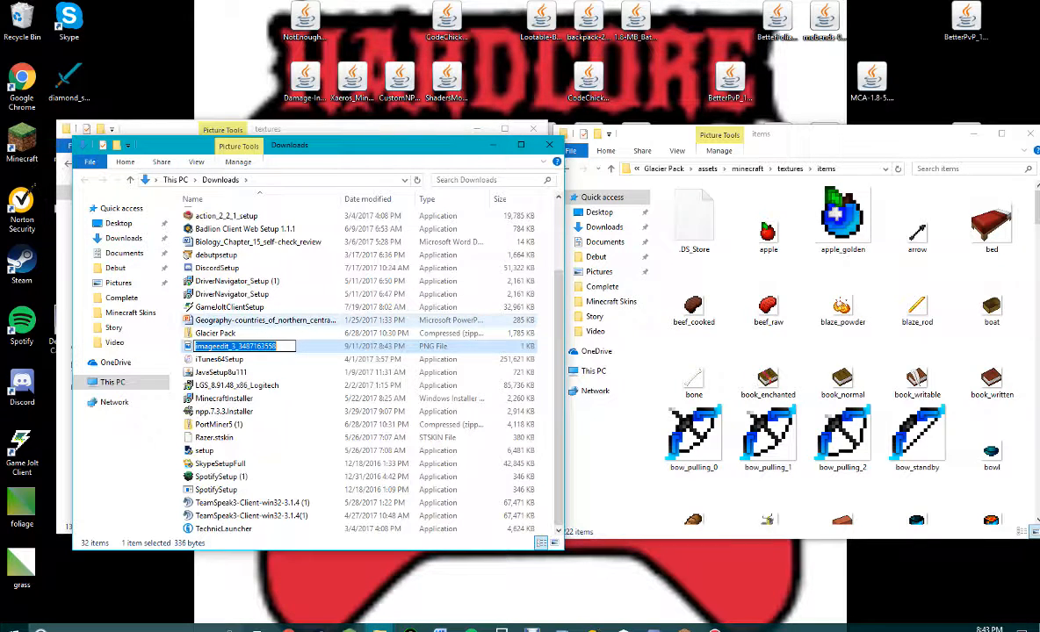
{"action": "type", "text": "dia"}
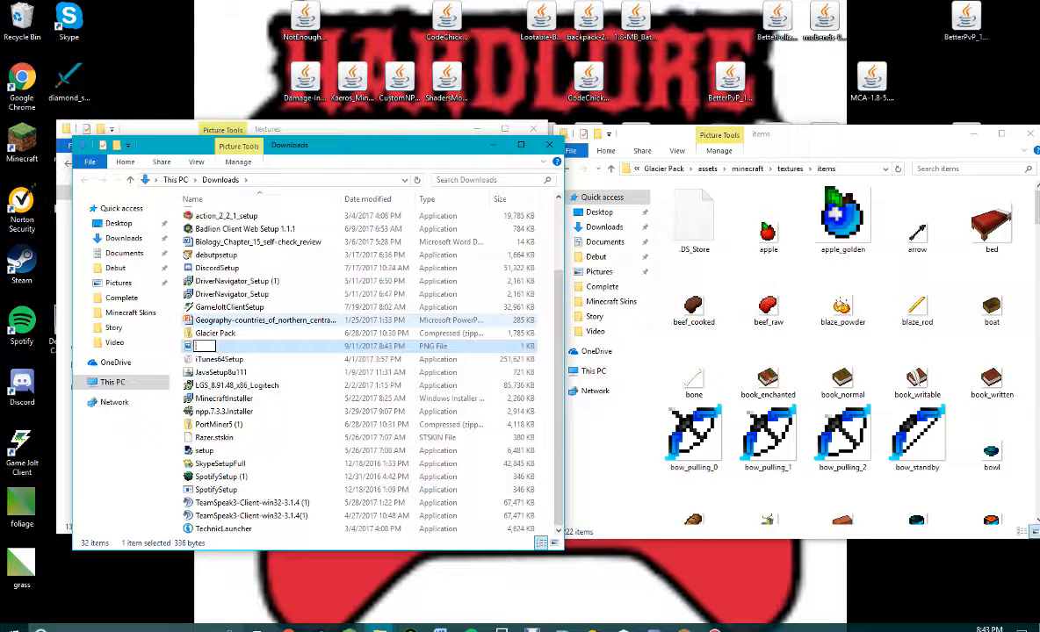
{"action": "type", "text": "mond"}
{"action": "key", "text": "Return"}
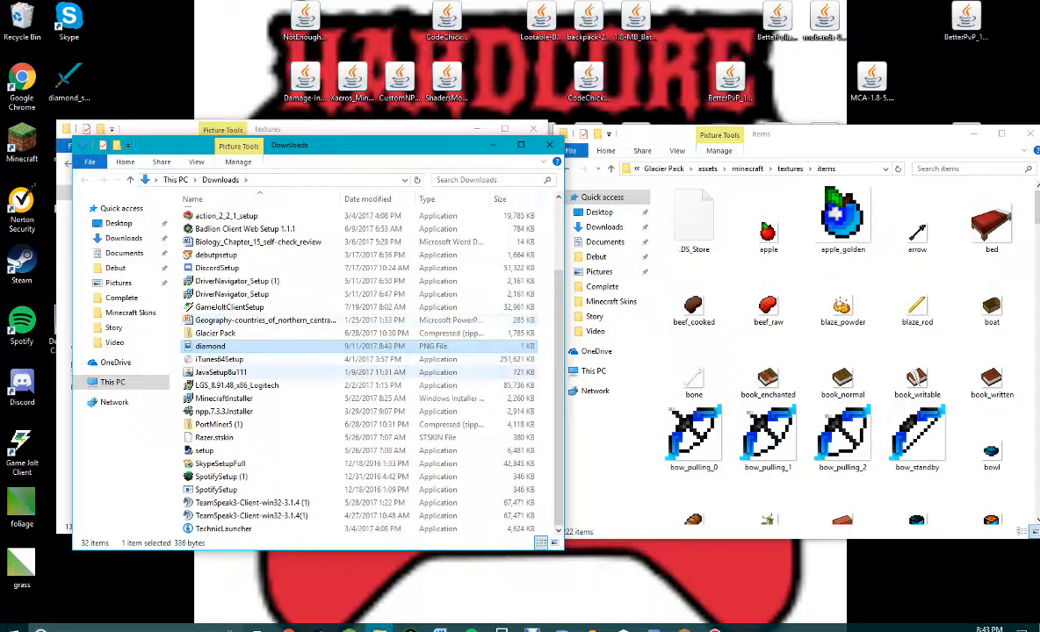
Step: Move the diamond PNG from Downloads into the Debut folder, replace the existing file, and minimize both folder windows
{"action": "left_click_drag", "start_coordinate": [395, 145], "coordinate": [769, 193]}
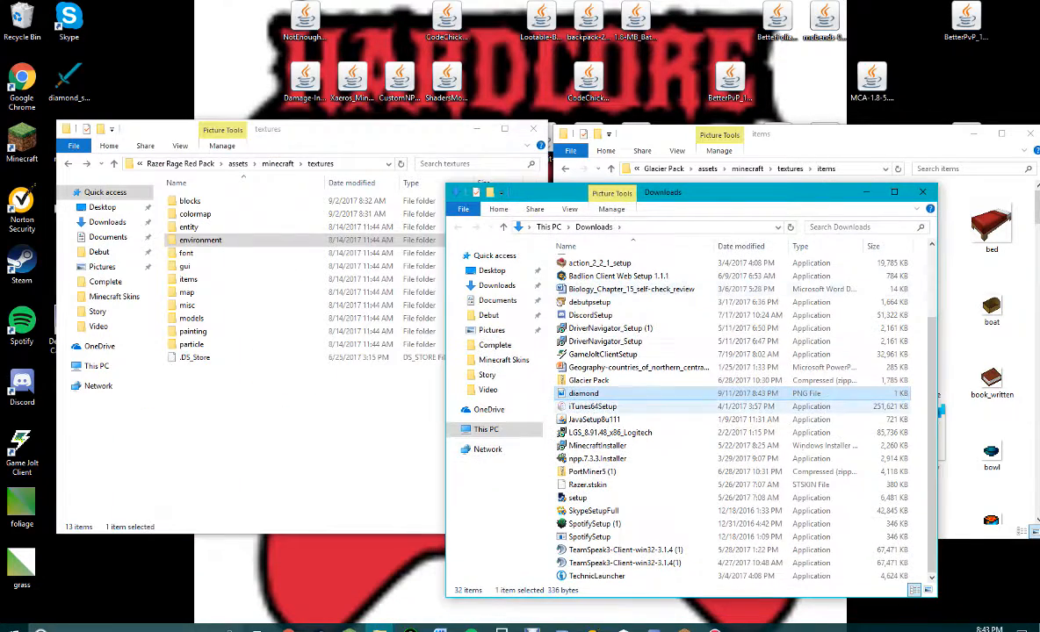
{"action": "mouse_move", "coordinate": [380, 628]}
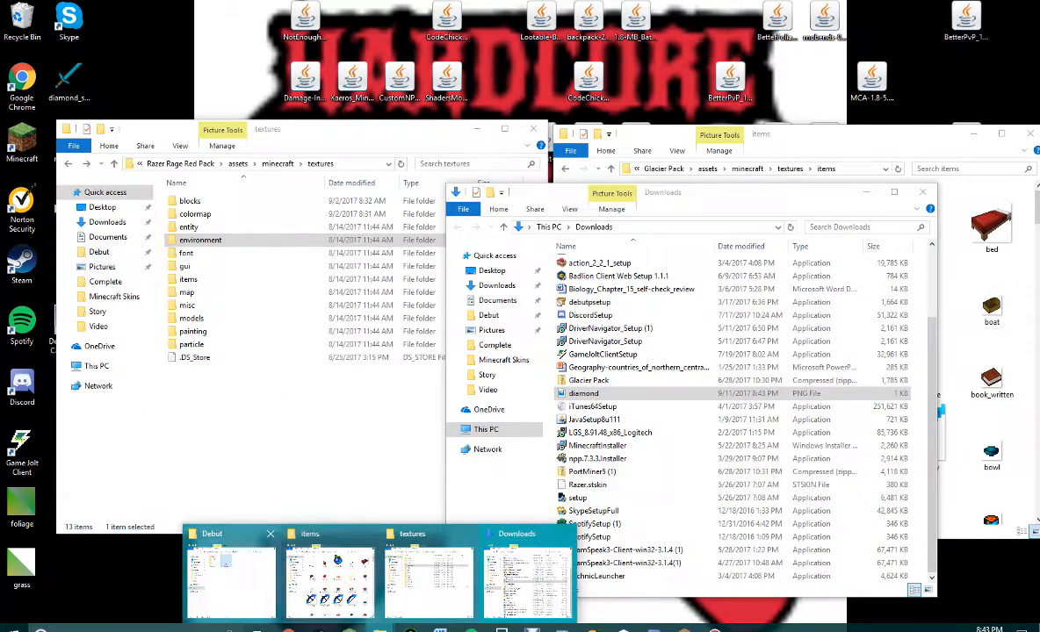
{"action": "left_click", "coordinate": [294, 545]}
{"action": "left_click_drag", "start_coordinate": [584, 393], "coordinate": [333, 219]}
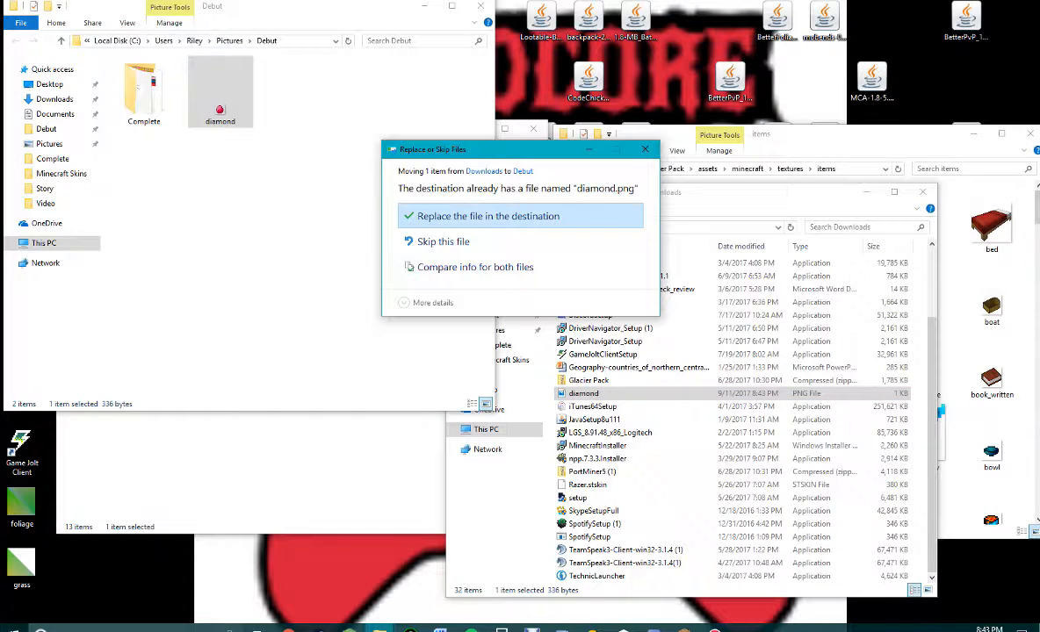
{"action": "left_click", "coordinate": [512, 216]}
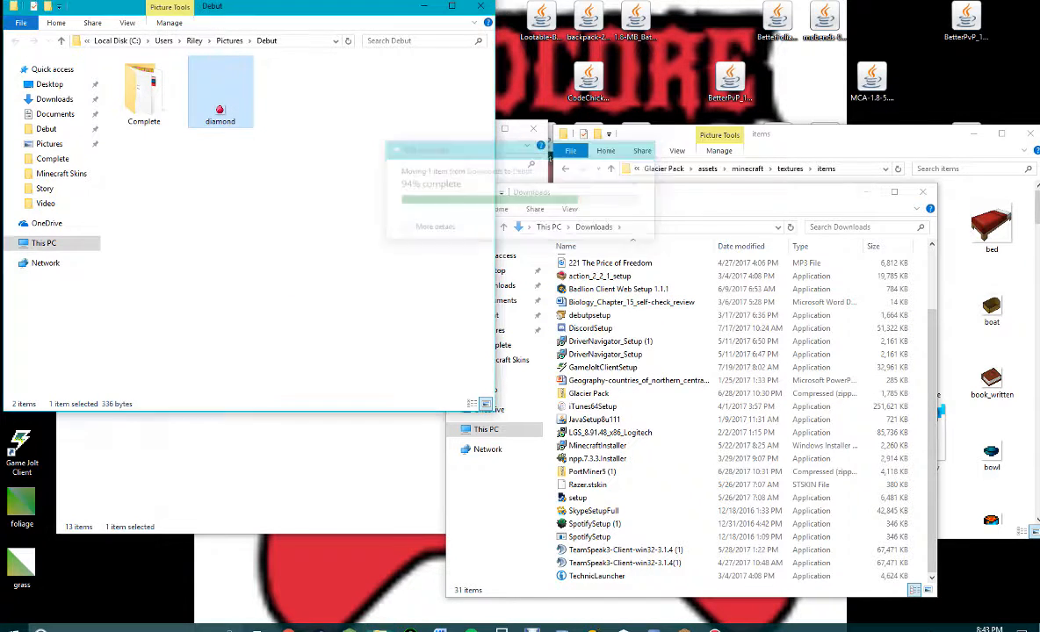
{"action": "left_click", "coordinate": [866, 191]}
{"action": "left_click", "coordinate": [423, 7]}
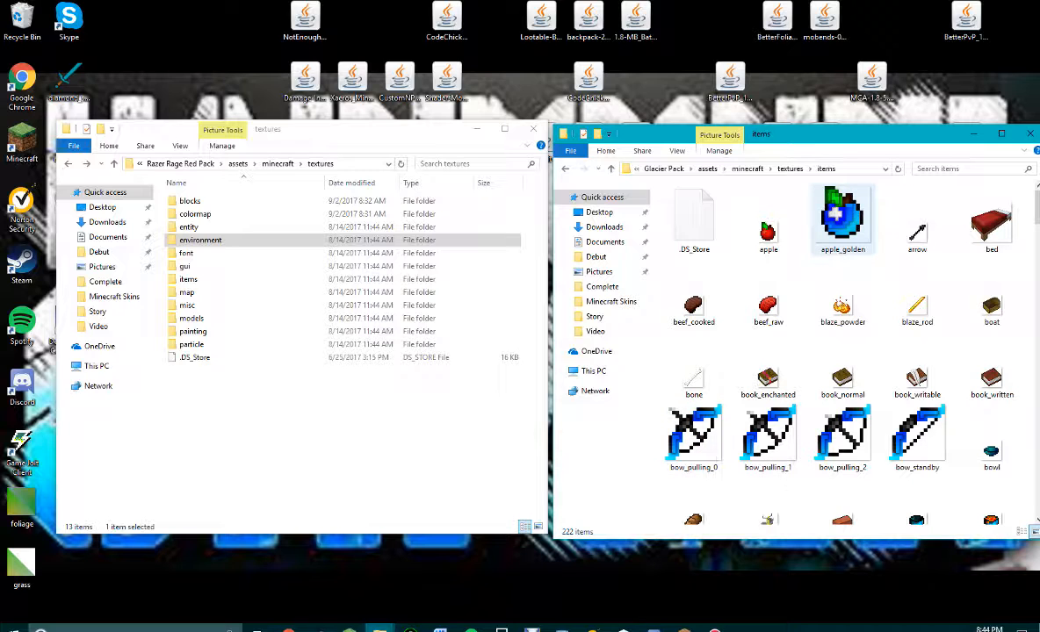
Step: Go from Razer Rage Red Pack's textures folder back to the resourcepacks folder inside .minecraft
{"action": "left_click", "coordinate": [68, 164]}
{"action": "left_click", "coordinate": [69, 163]}
{"action": "left_click", "coordinate": [68, 163]}
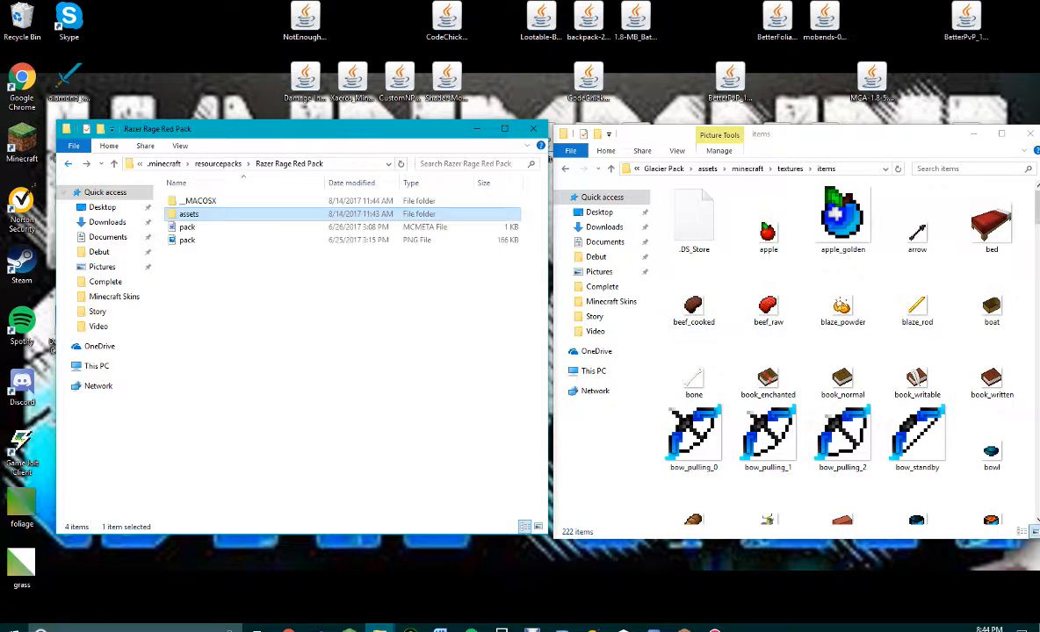
{"action": "left_click", "coordinate": [69, 163]}
{"action": "left_click", "coordinate": [68, 164]}
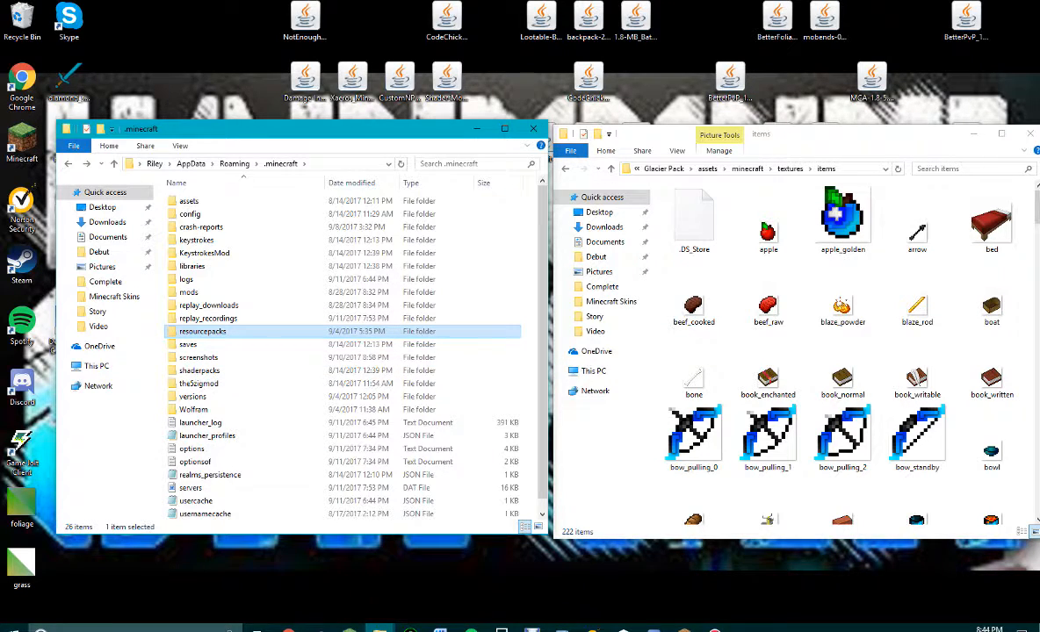
{"action": "double_click", "coordinate": [211, 331]}
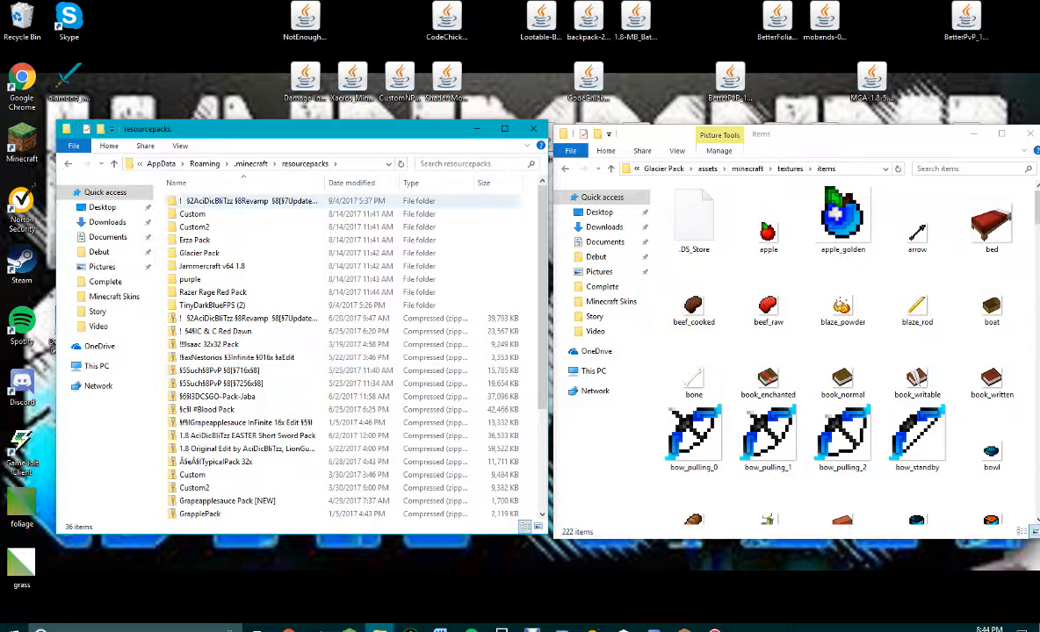
Step: Open the items folder under assets, minecraft and textures in the unzipped Custom pack
{"action": "left_click", "coordinate": [242, 214]}
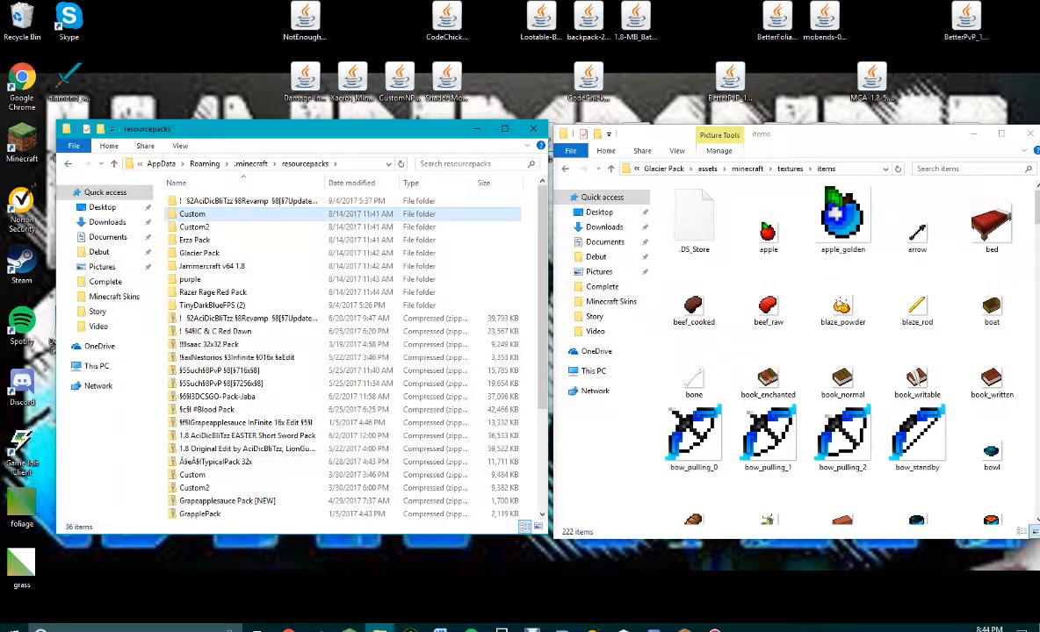
{"action": "double_click", "coordinate": [241, 213]}
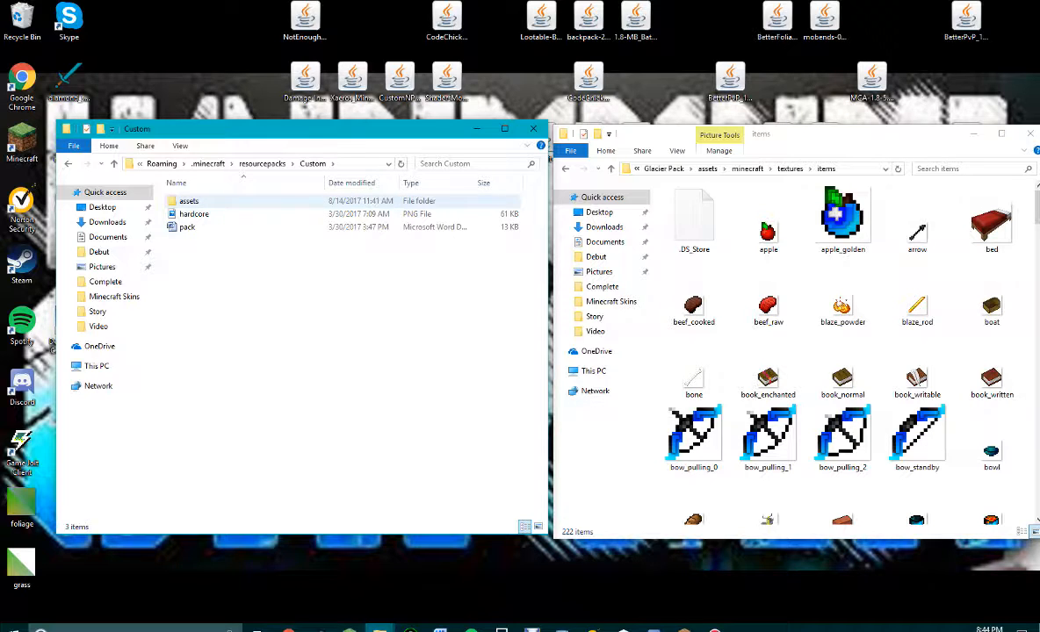
{"action": "double_click", "coordinate": [242, 201]}
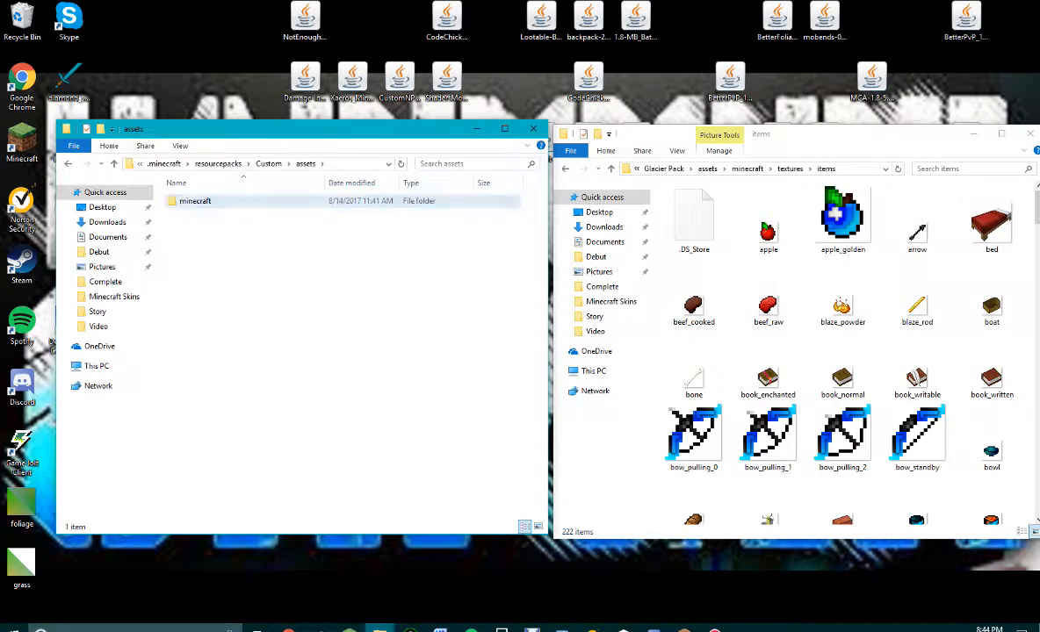
{"action": "double_click", "coordinate": [224, 201]}
{"action": "double_click", "coordinate": [224, 213]}
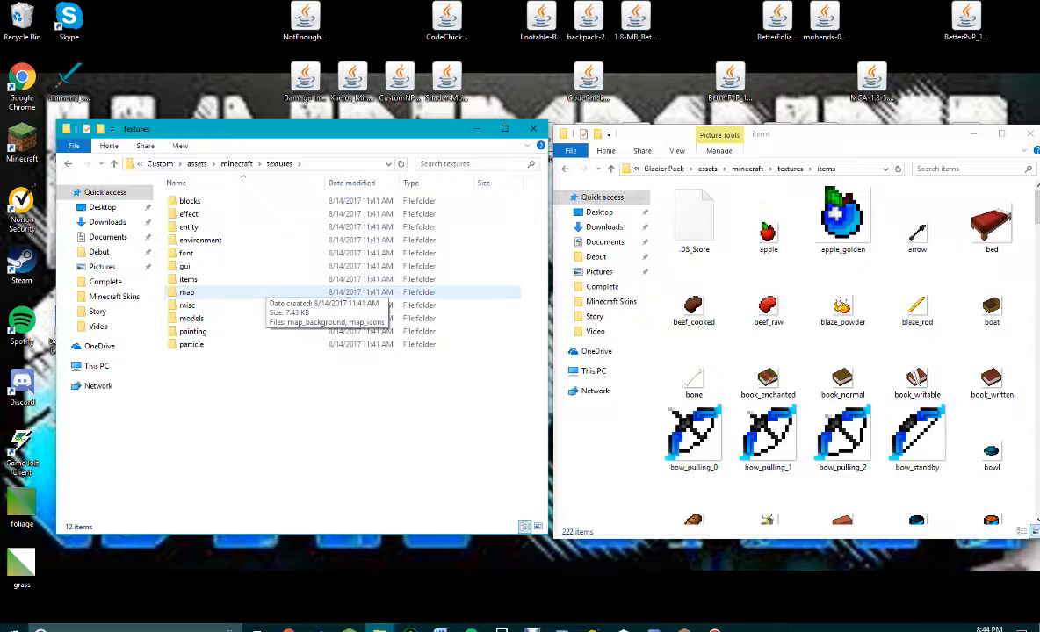
{"action": "left_click", "coordinate": [250, 279]}
{"action": "left_click", "coordinate": [250, 279]}
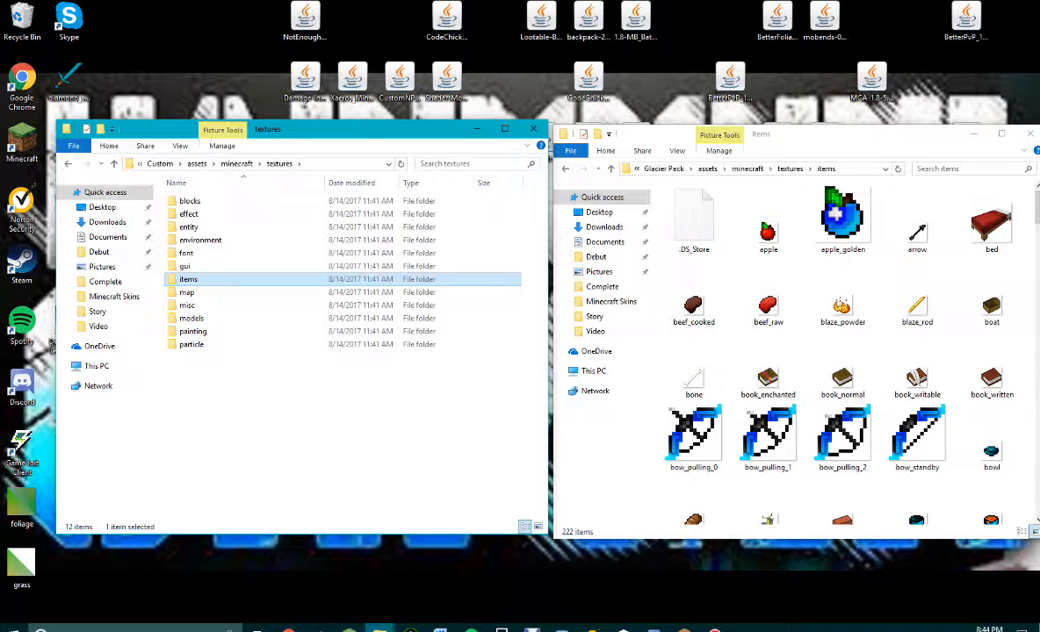
{"action": "double_click", "coordinate": [250, 280]}
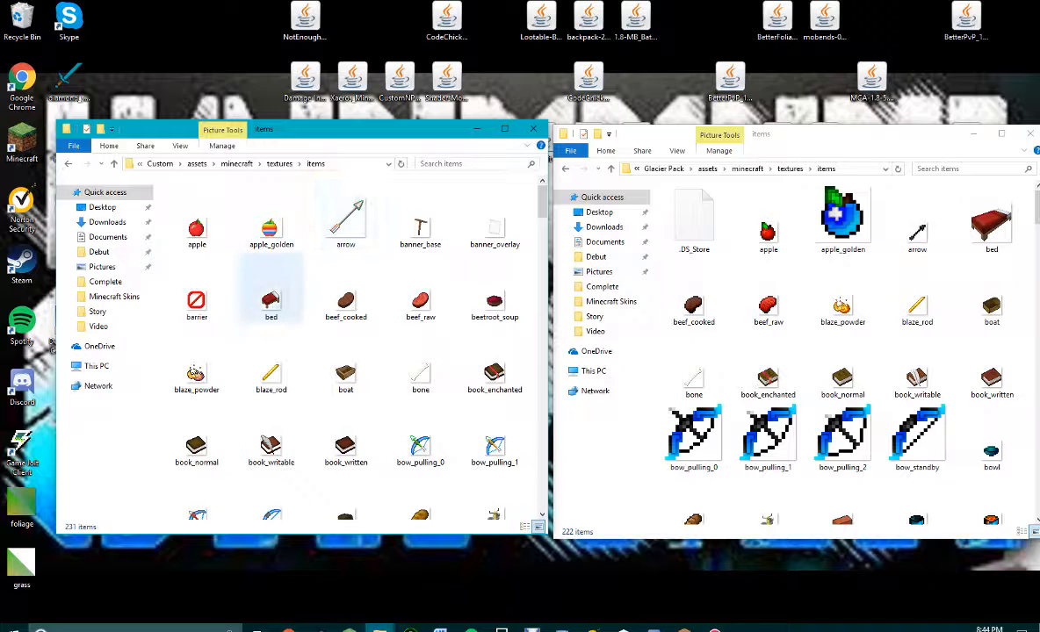
Step: Look through the Custom pack's item textures from the apples to the fish images and return to the resourcepacks folder
{"action": "scroll", "coordinate": [352, 351], "scroll_direction": "down", "scroll_amount": 5}
{"action": "scroll", "coordinate": [420, 360], "scroll_direction": "up", "scroll_amount": 5}
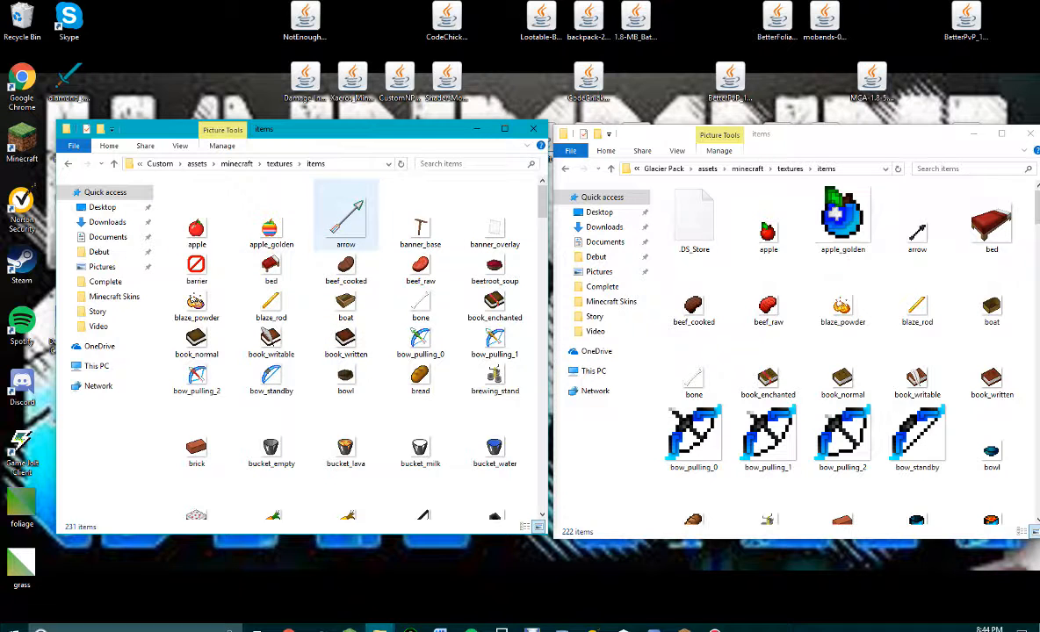
{"action": "scroll", "coordinate": [346, 369], "scroll_direction": "down", "scroll_amount": 4}
{"action": "scroll", "coordinate": [346, 365], "scroll_direction": "down", "scroll_amount": 10}
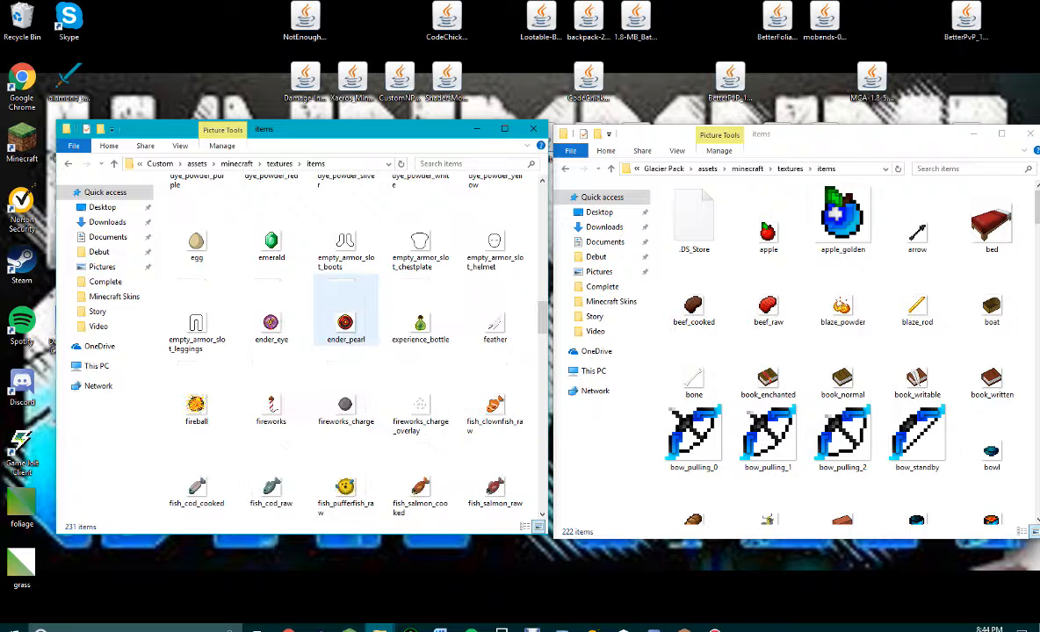
{"action": "scroll", "coordinate": [344, 338], "scroll_direction": "up", "scroll_amount": 14}
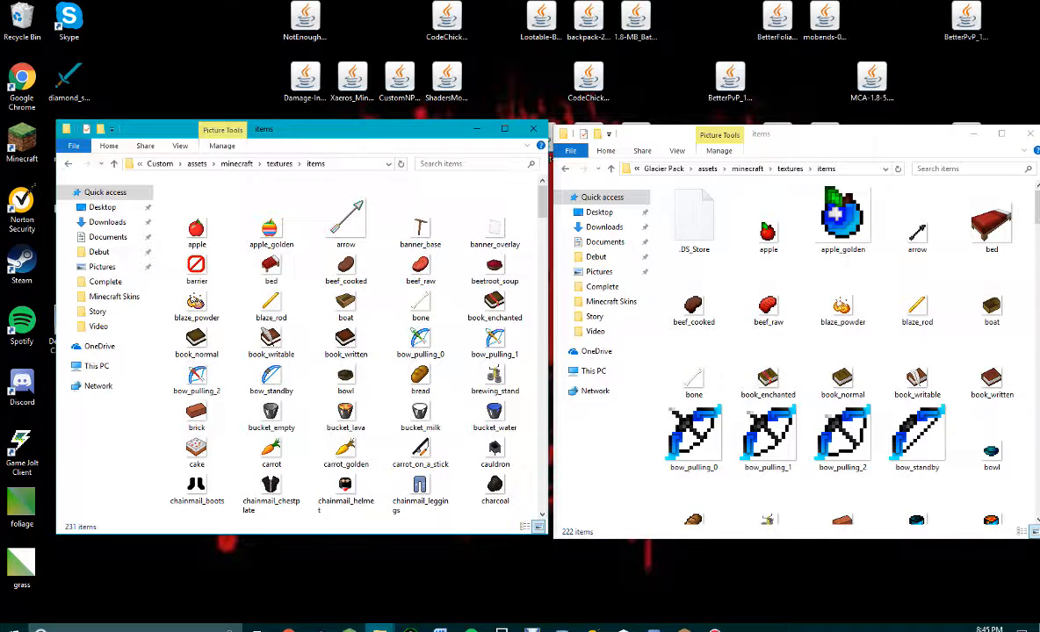
{"action": "key", "text": "BackSpace"}
{"action": "key", "text": "BackSpace"}
{"action": "key", "text": "BackSpace"}
{"action": "key", "text": "BackSpace"}
{"action": "key", "text": "BackSpace"}
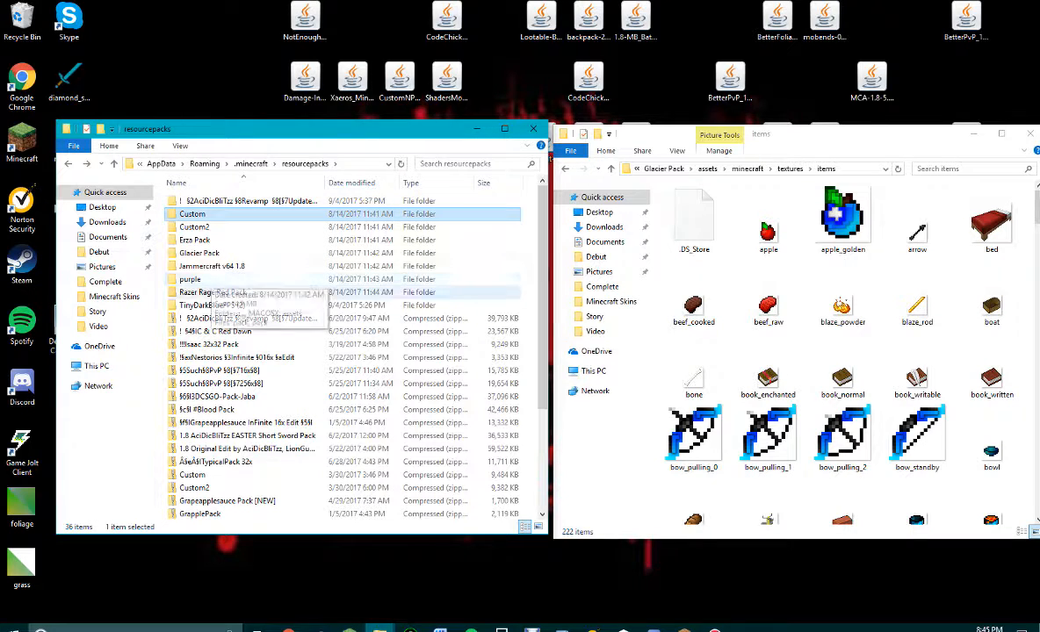
Step: View the dig sound files in the TinyDarkBlueFPS (2) pack and return to its sounds folder
{"action": "double_click", "coordinate": [212, 304]}
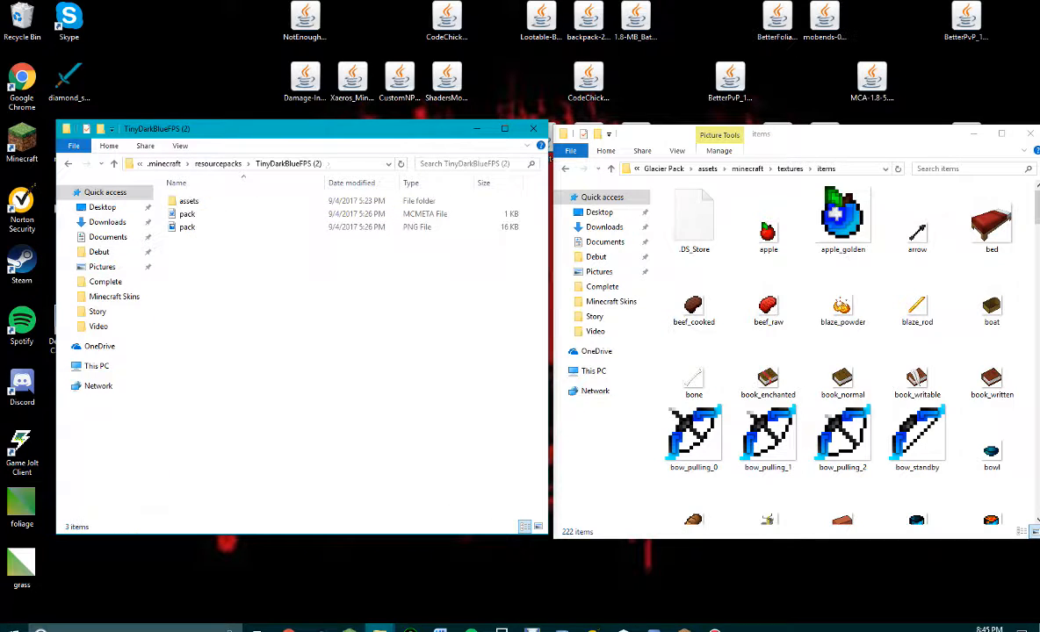
{"action": "double_click", "coordinate": [189, 201]}
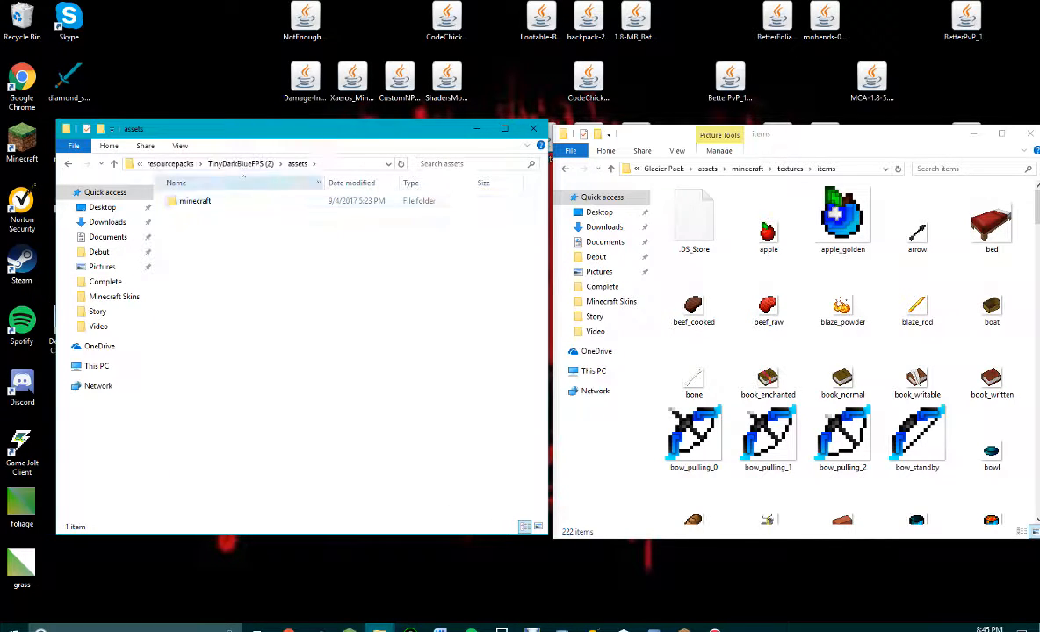
{"action": "double_click", "coordinate": [188, 201]}
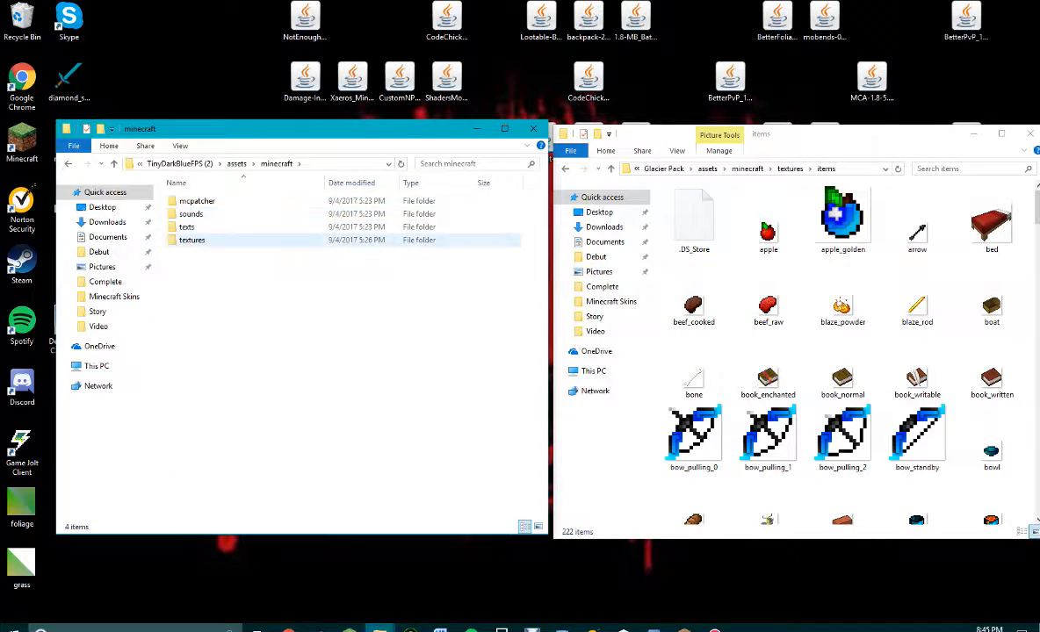
{"action": "double_click", "coordinate": [189, 214]}
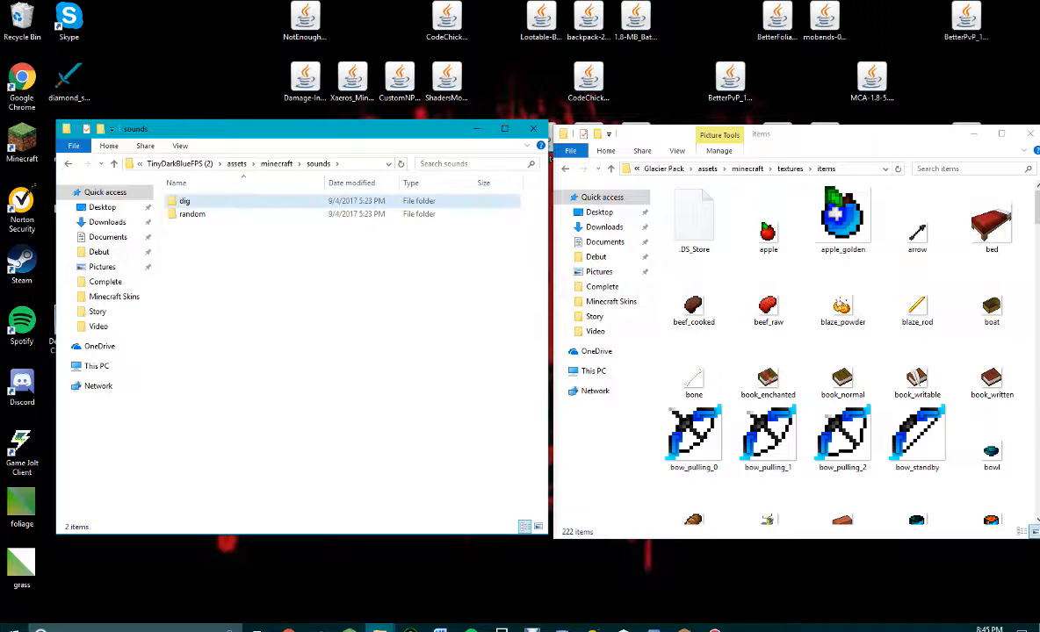
{"action": "double_click", "coordinate": [187, 201]}
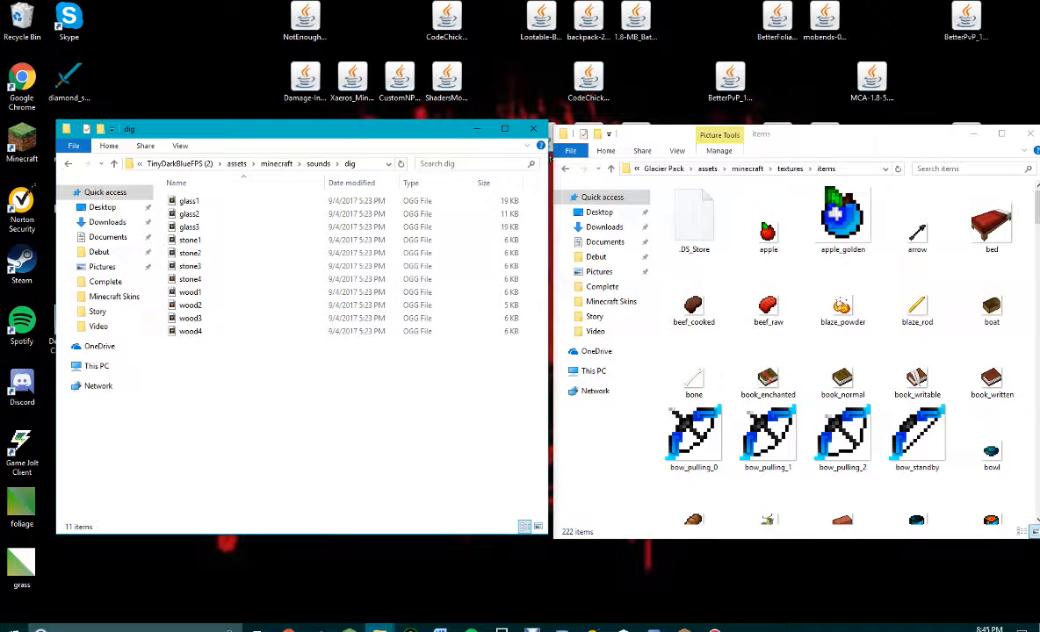
{"action": "key", "text": "alt+Left"}
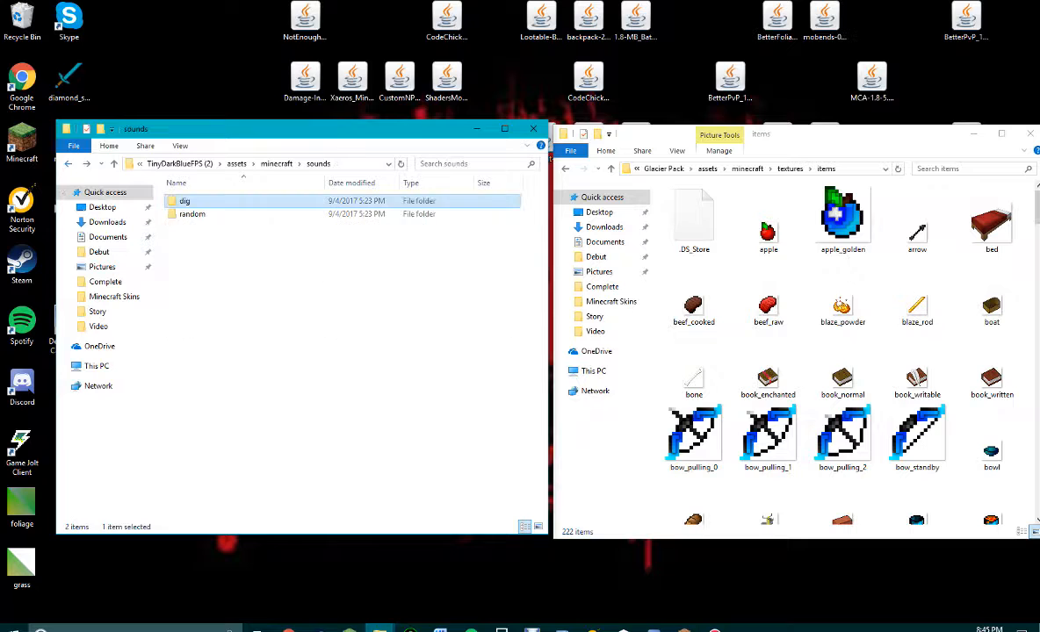
Step: Open the bow sound from the TinyDarkBlueFPS (2) pack's random folder in VideoPad, continuing with the demo version, and play it
{"action": "double_click", "coordinate": [189, 214]}
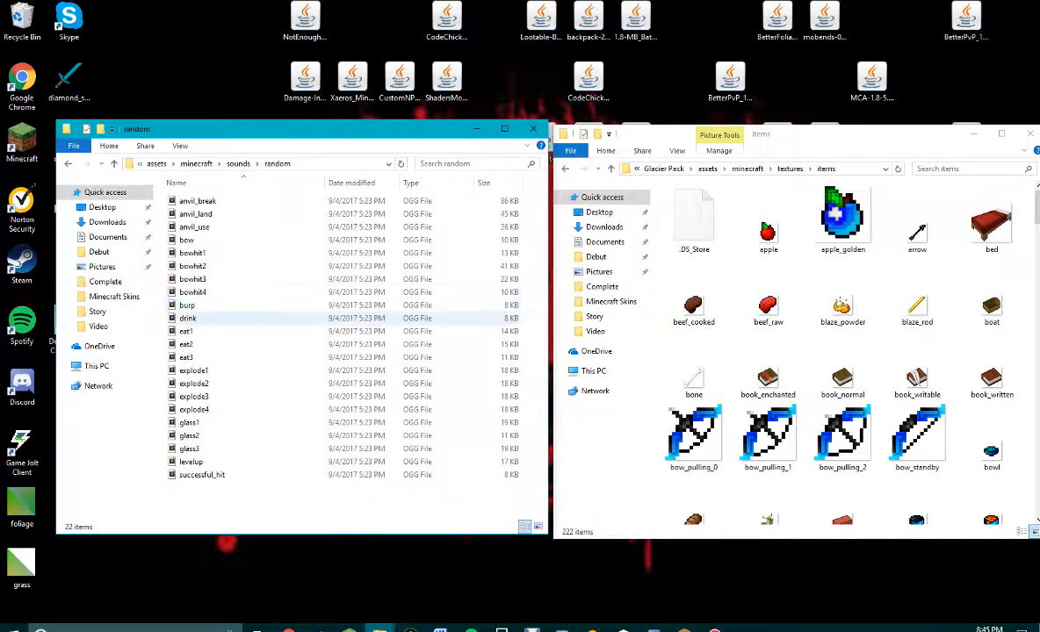
{"action": "double_click", "coordinate": [186, 240]}
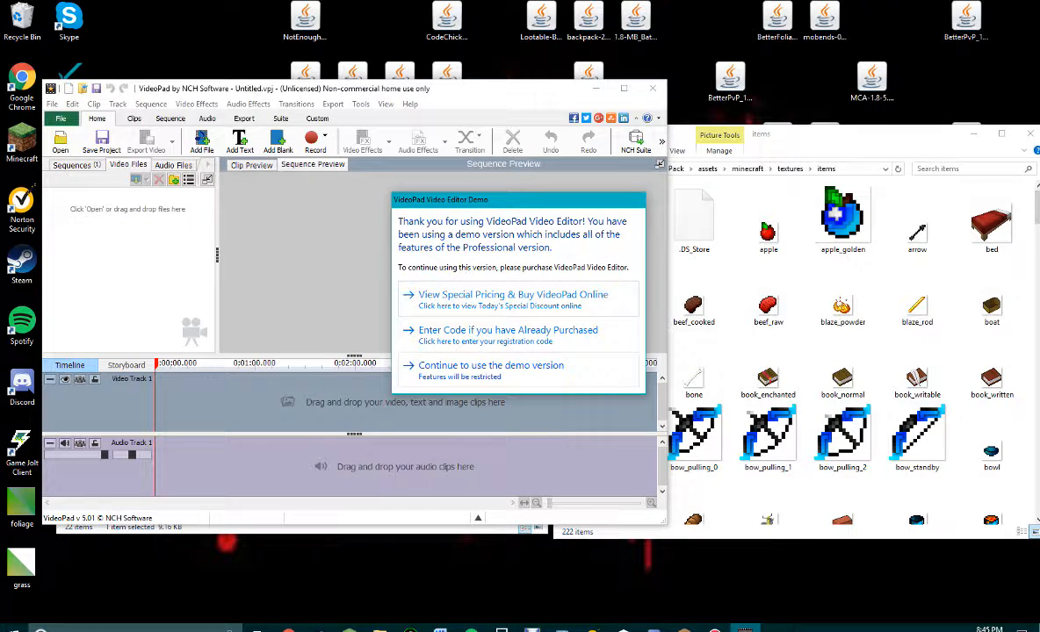
{"action": "key", "text": "Return"}
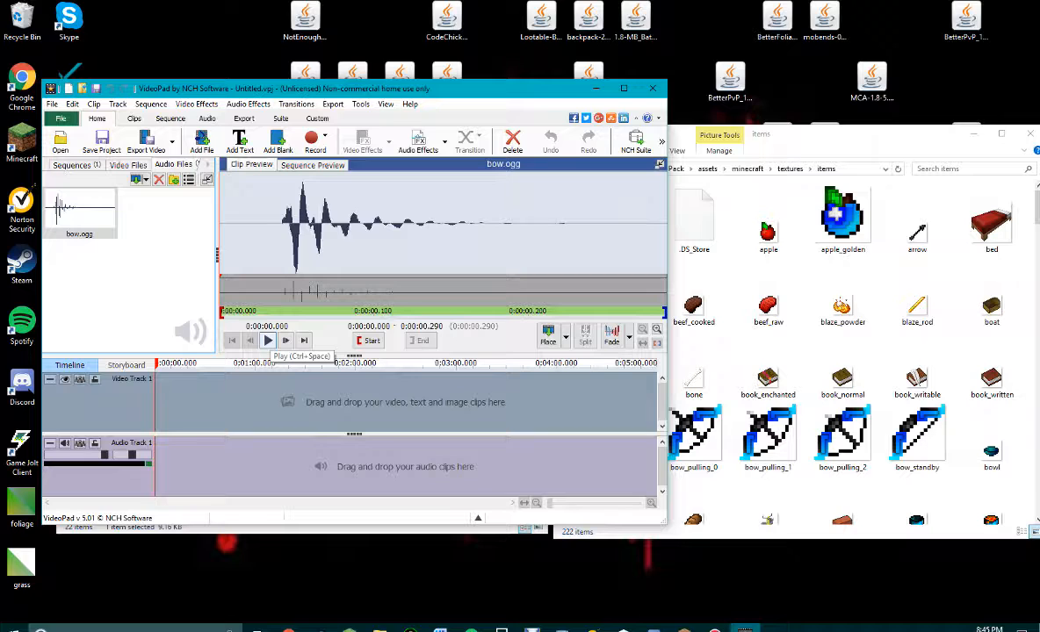
{"action": "left_click", "coordinate": [267, 341]}
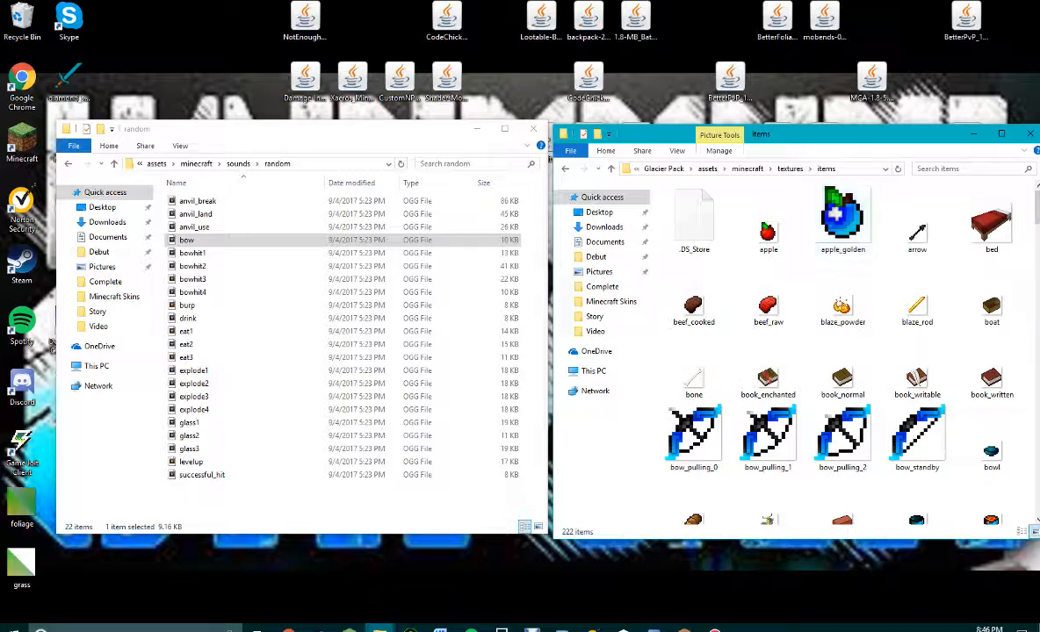
Step: Close the Glacier Pack items window and minimize the random sounds window to clear the desktop
{"action": "left_click_drag", "start_coordinate": [922, 134], "coordinate": [718, 134]}
{"action": "left_click", "coordinate": [827, 133]}
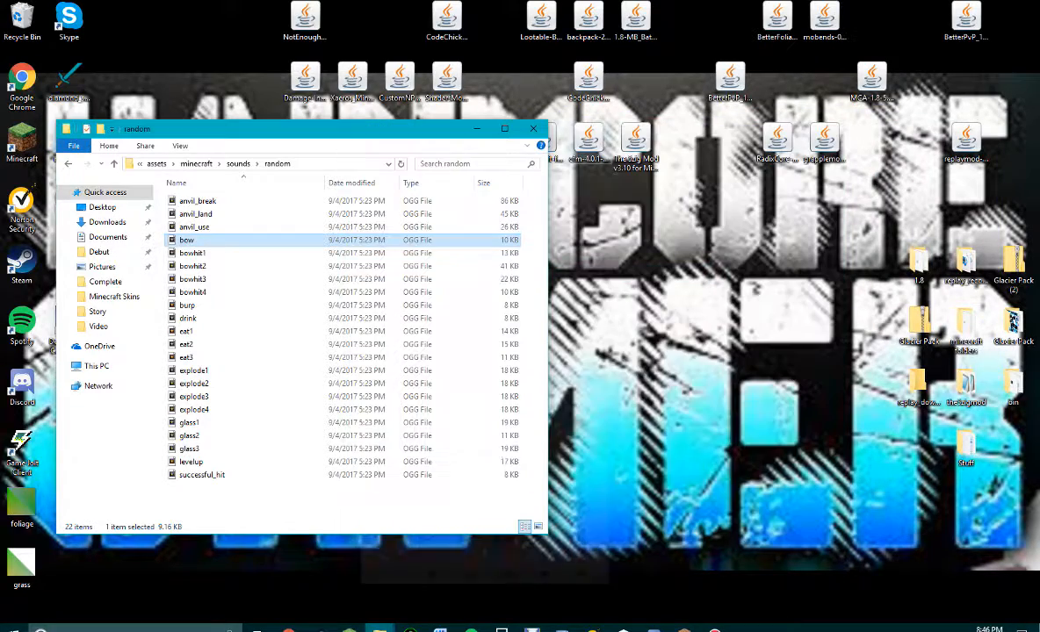
{"action": "left_click", "coordinate": [477, 128]}
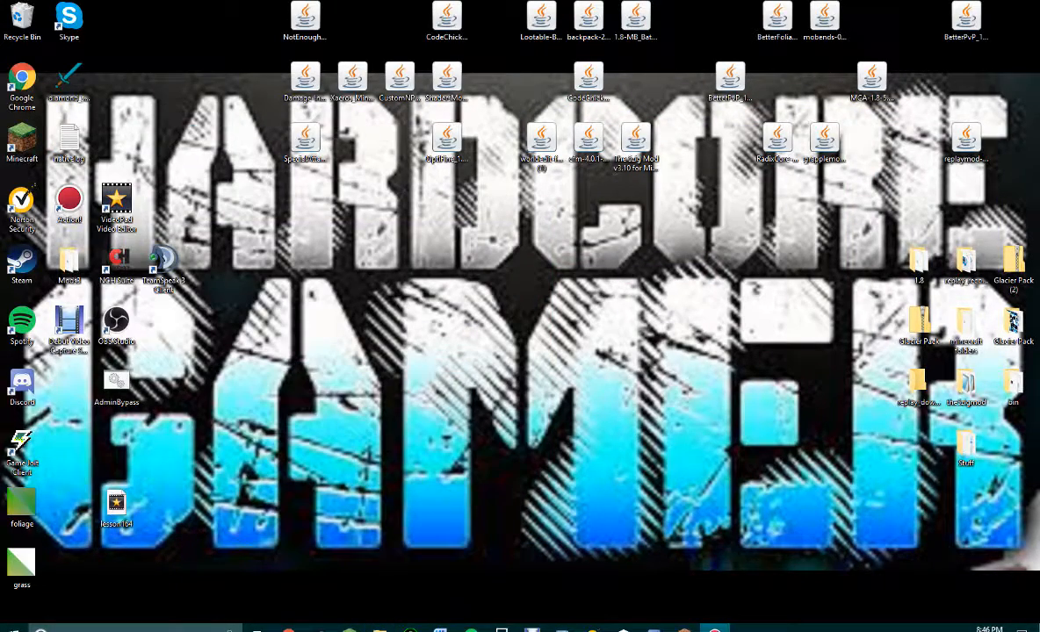